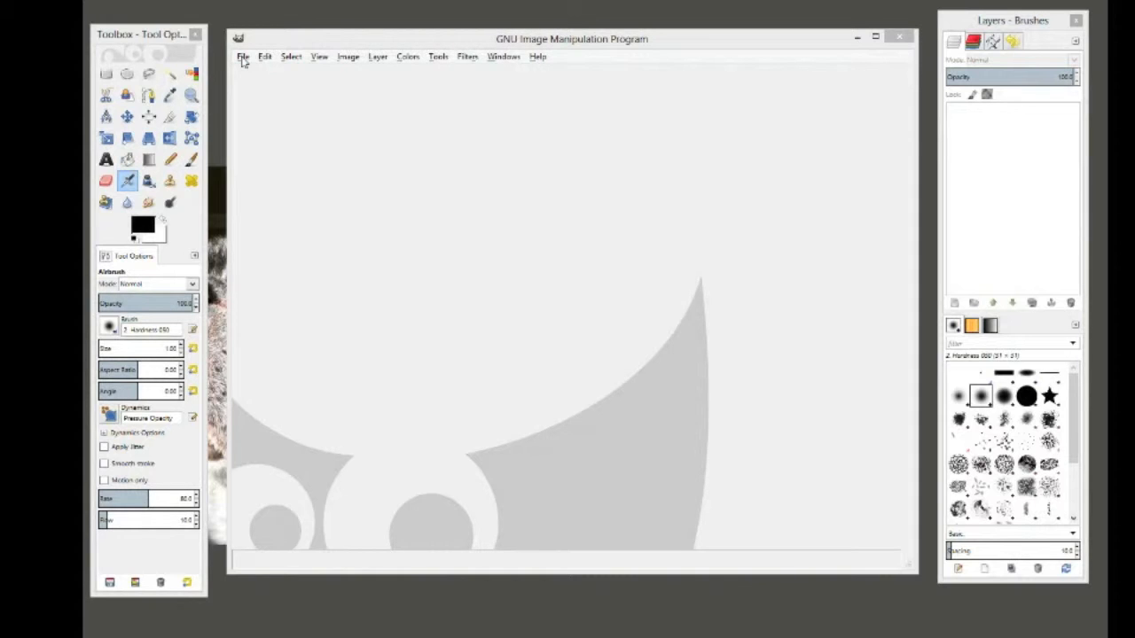
Open the photo IMG_7548.JPG from the Desktop, keeping its original orientation
click(243, 58)
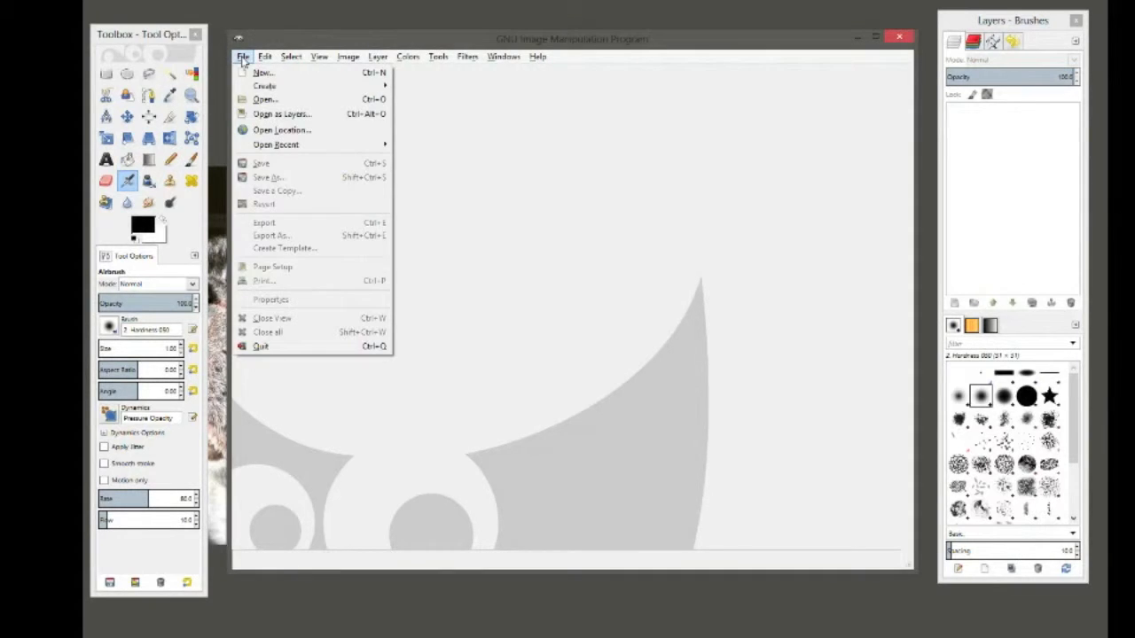
click(268, 106)
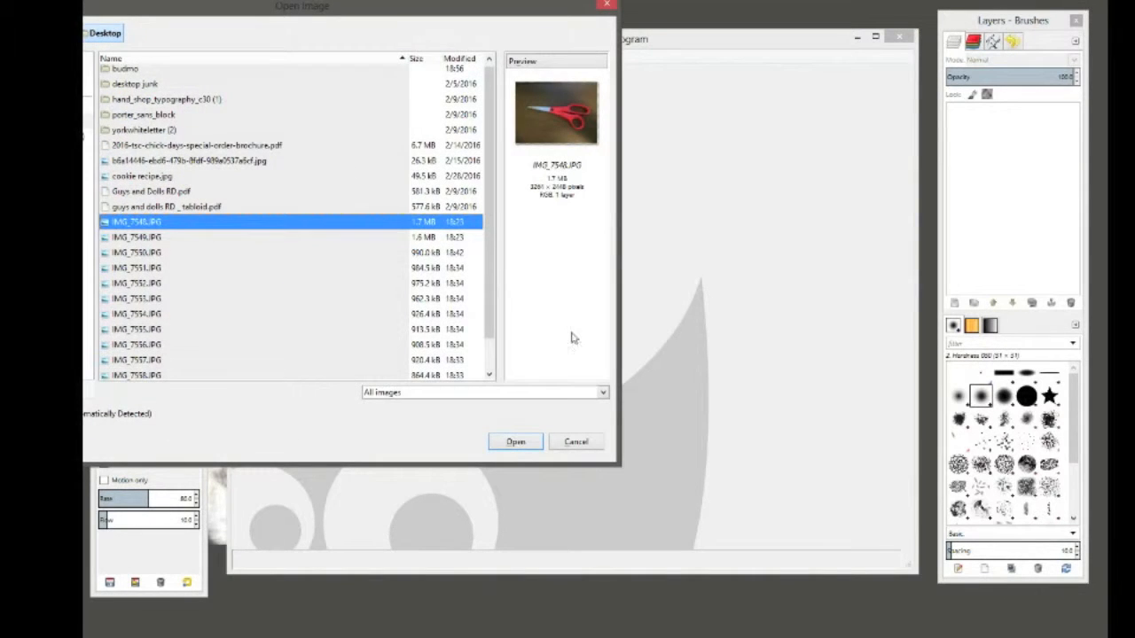
click(523, 446)
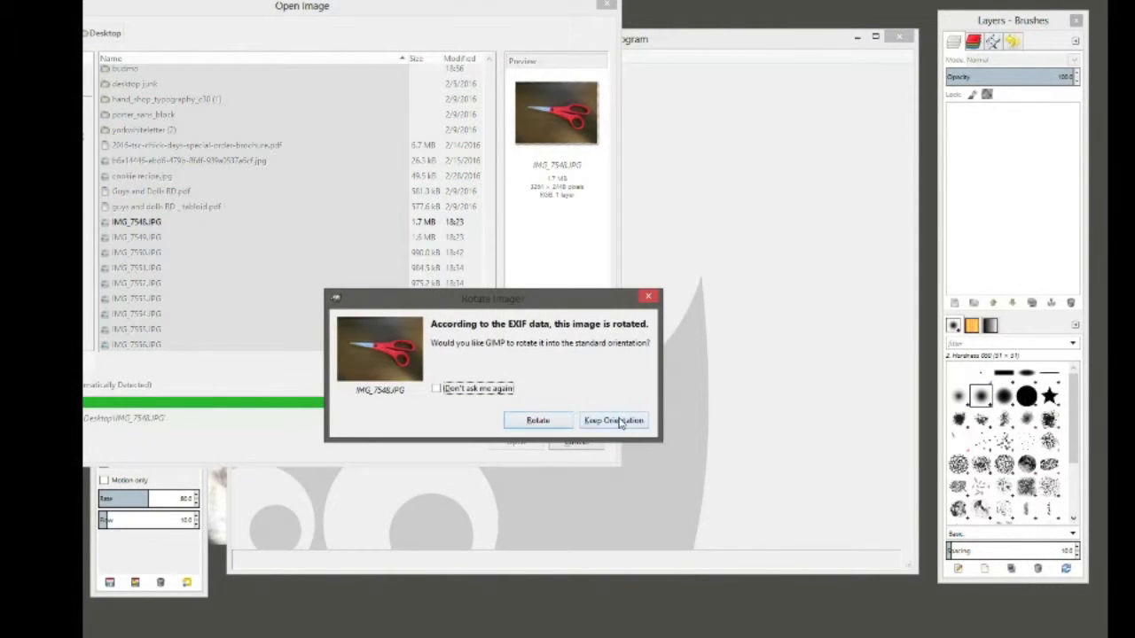
click(603, 422)
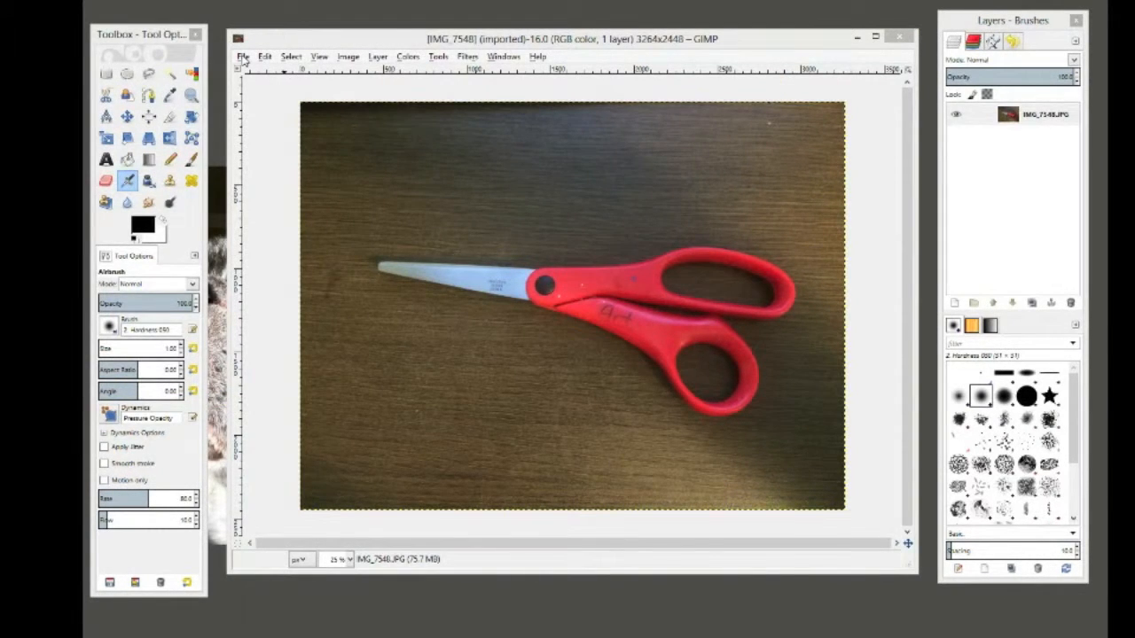
Add IMG_7549.JPG as a new layer above the first photo, keeping its original orientation
click(243, 56)
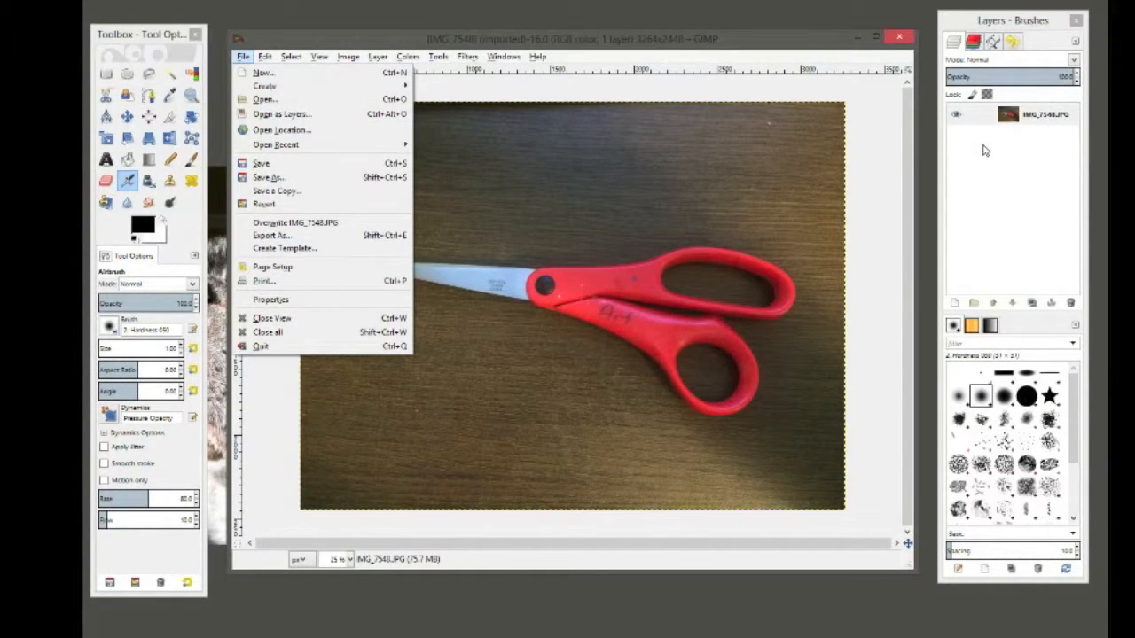
click(337, 121)
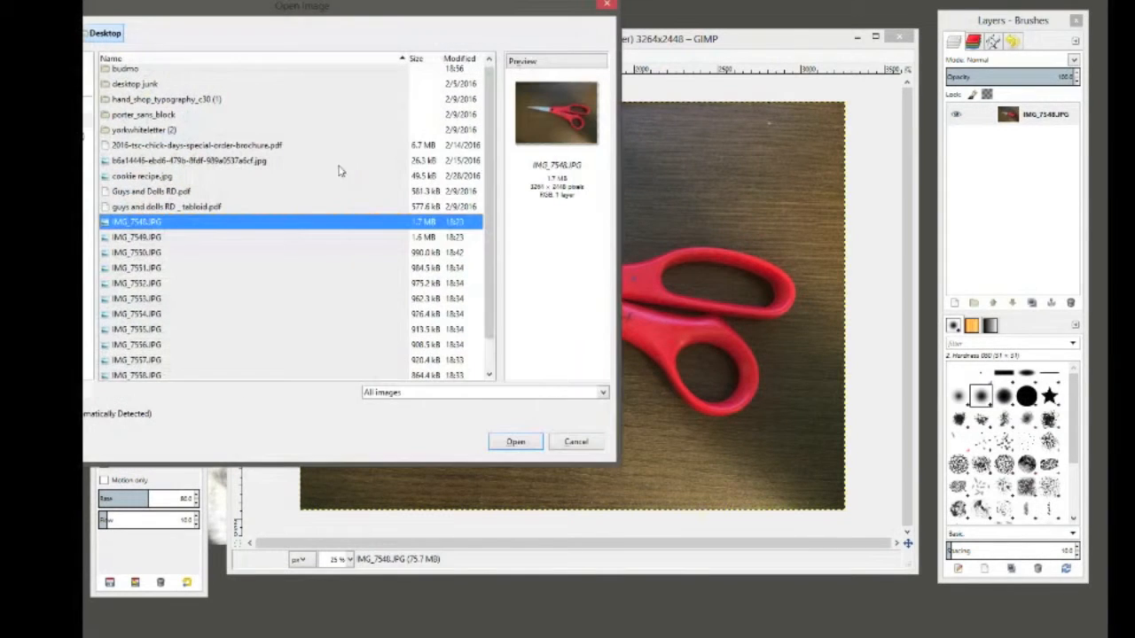
click(292, 239)
click(516, 443)
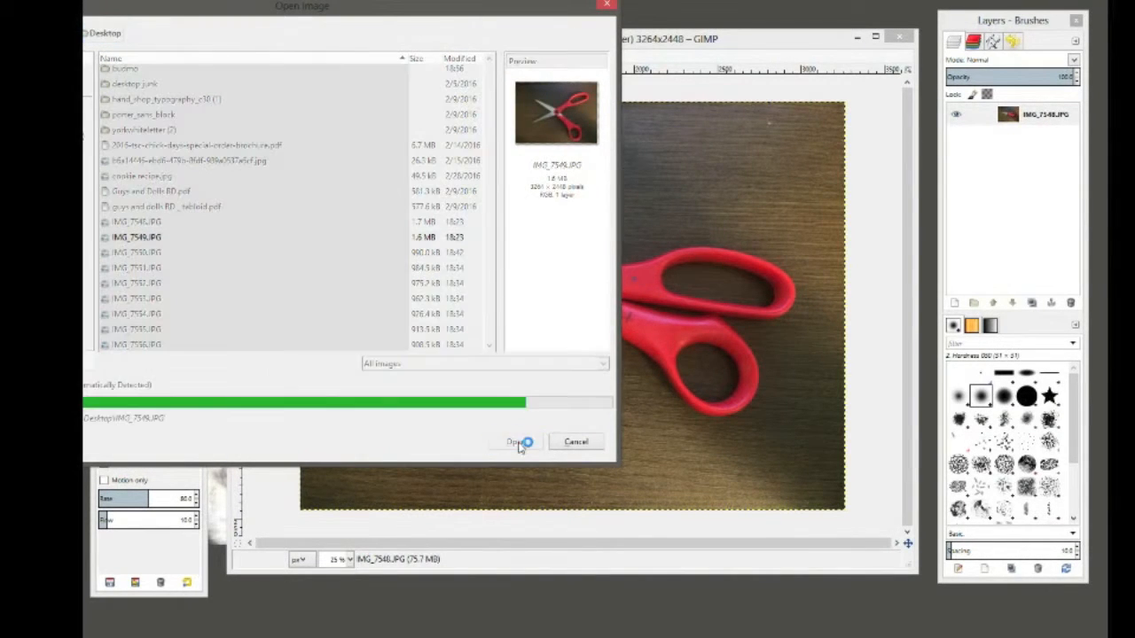
click(620, 422)
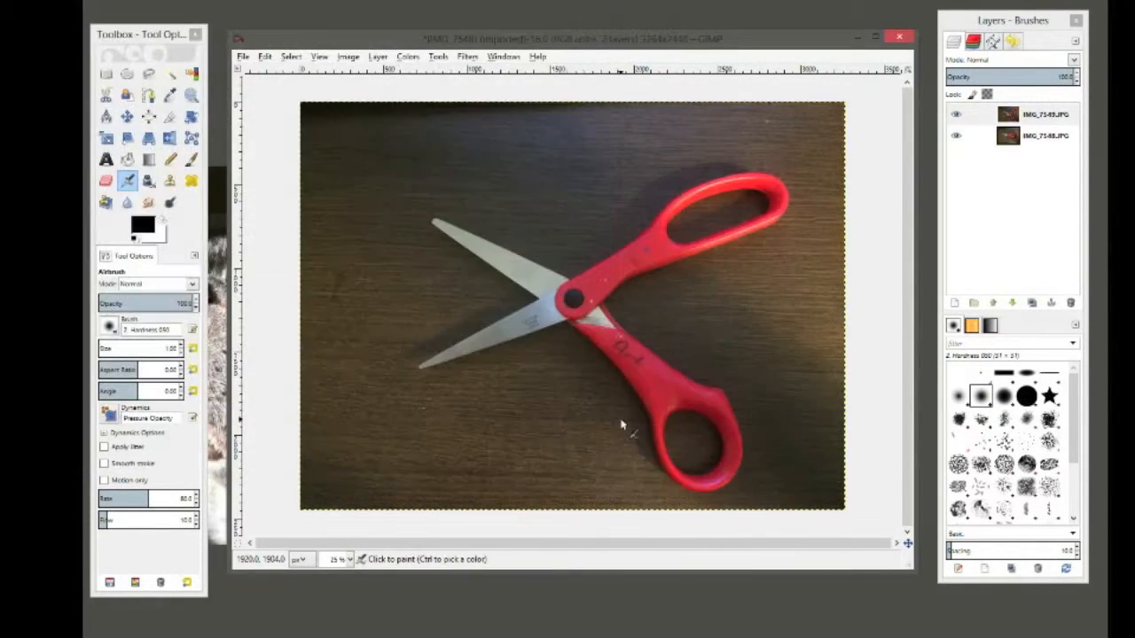
Toggle the visibility of the IMG_7549.JPG layer repeatedly to compare the open and closed scissors
click(956, 115)
click(956, 115)
click(956, 119)
click(956, 119)
click(955, 119)
click(955, 120)
click(955, 118)
click(955, 118)
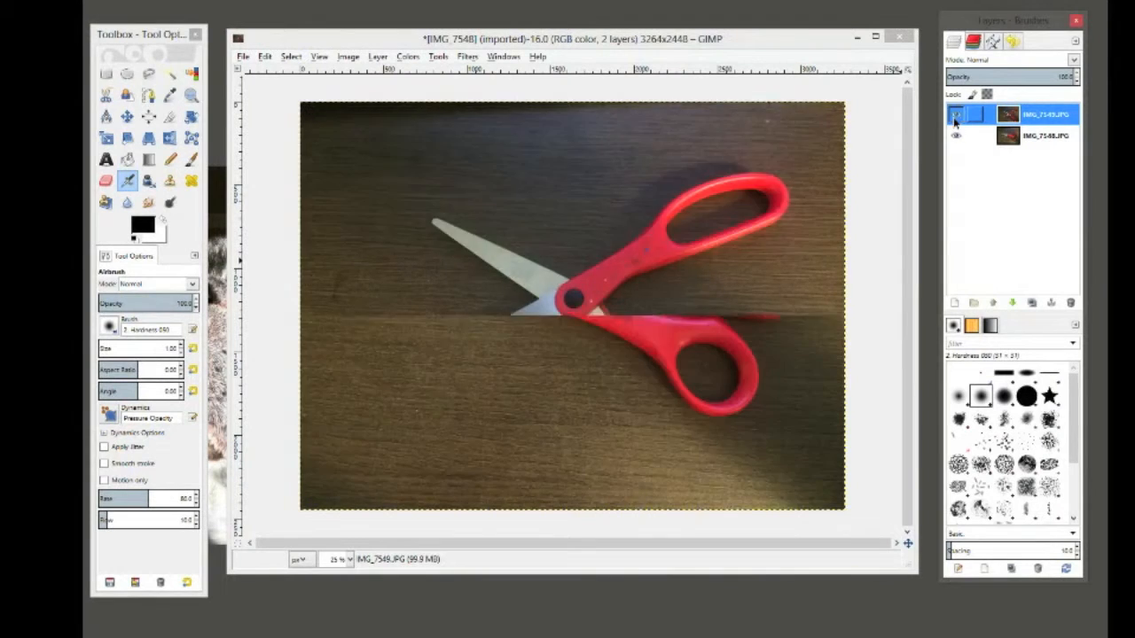
click(955, 119)
click(955, 119)
click(955, 119)
click(955, 119)
click(955, 119)
click(955, 118)
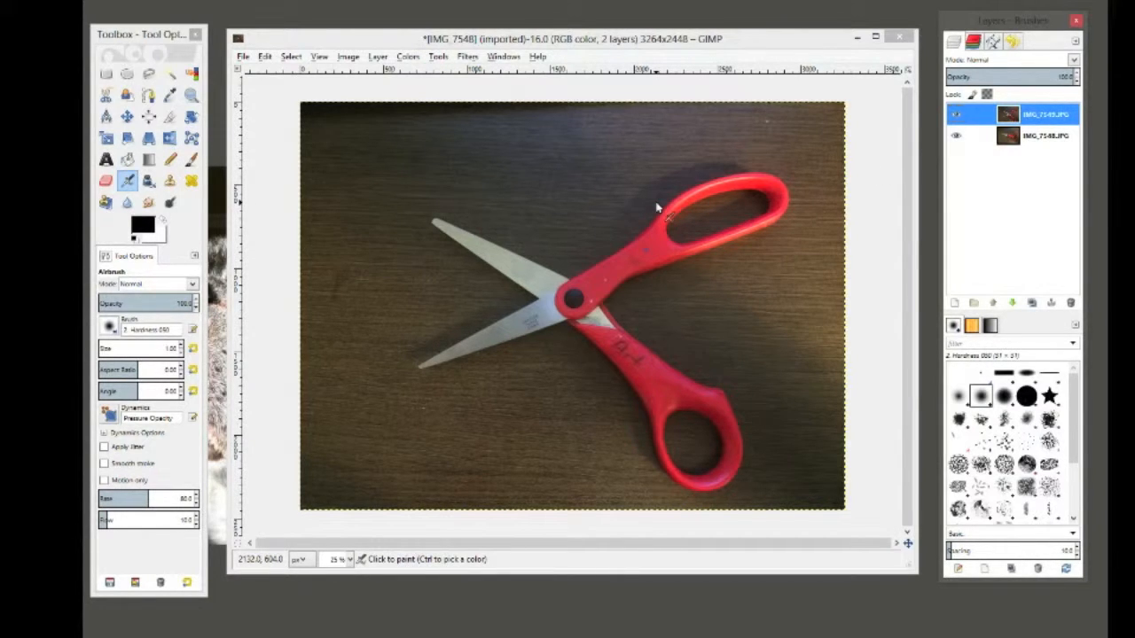
Preview the two layers with the animation Playback filter, shift the oversized preview window around to inspect it, and close it
click(243, 56)
mouse_move(378, 56)
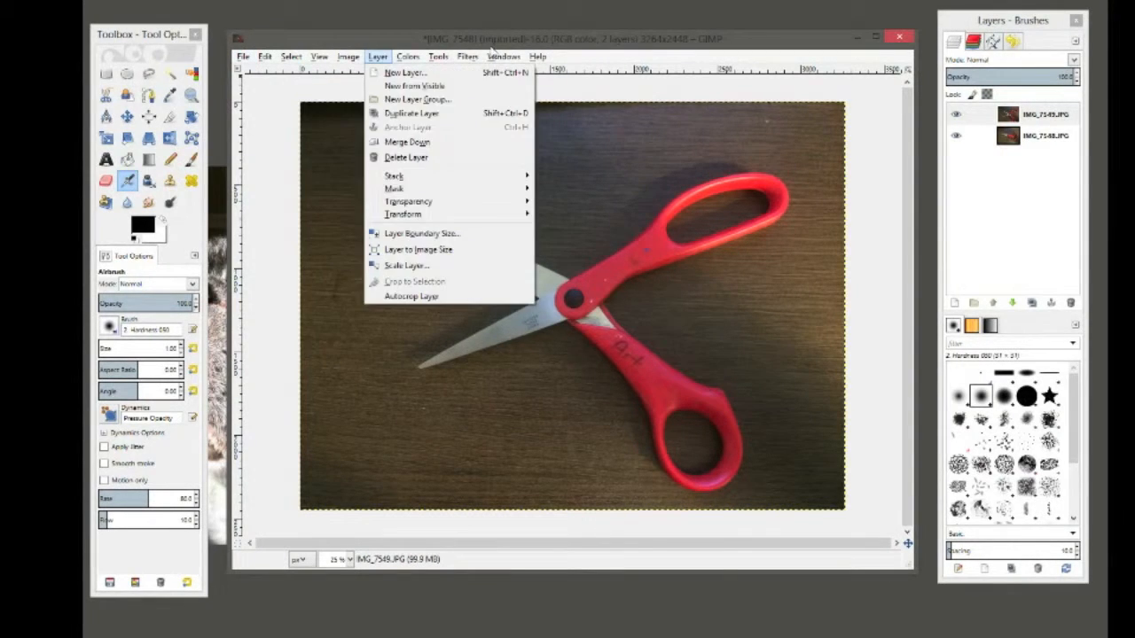
mouse_move(465, 58)
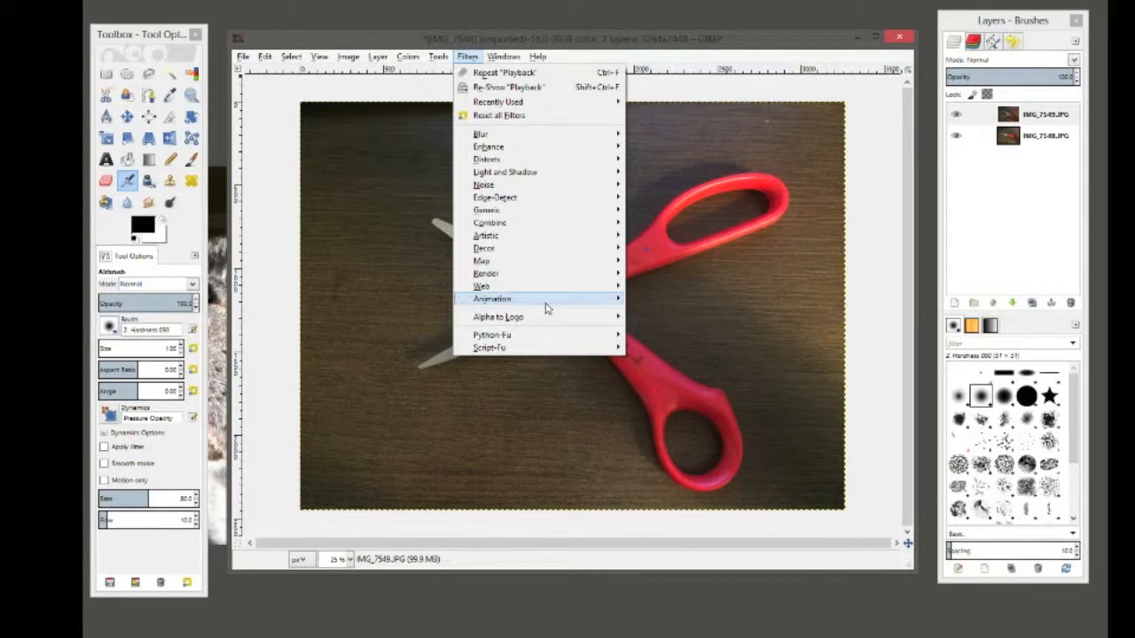
mouse_move(545, 300)
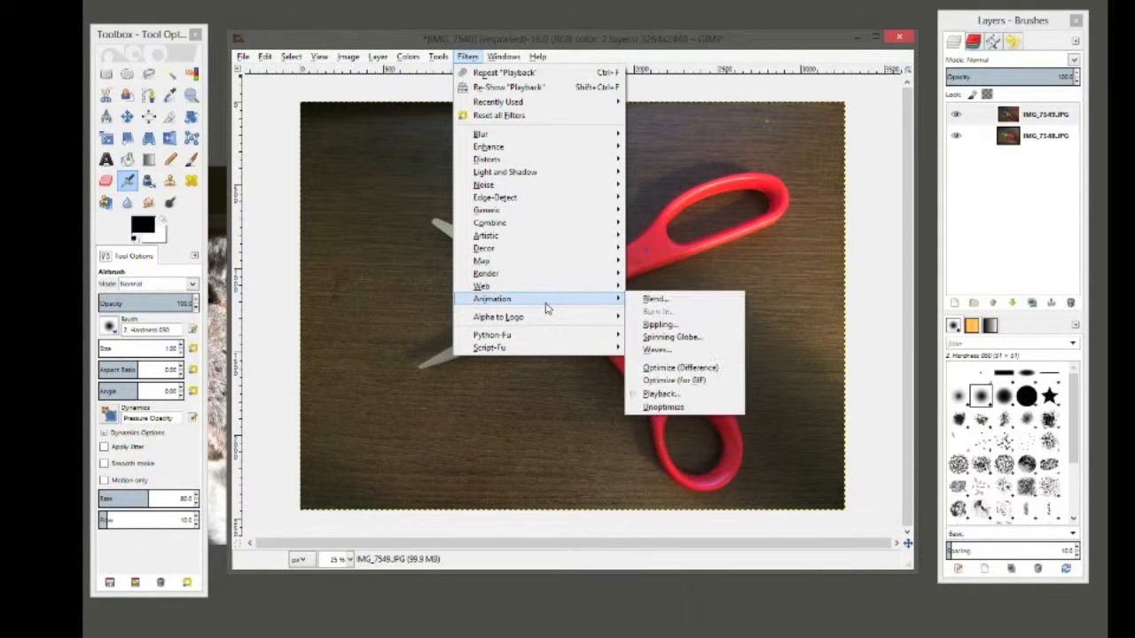
click(665, 393)
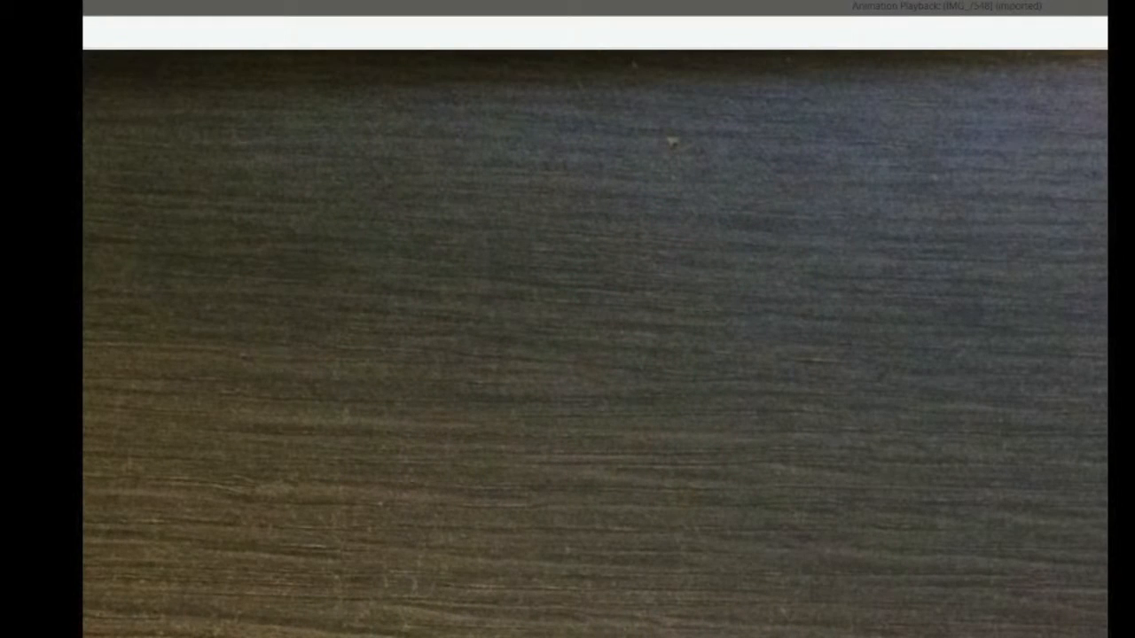
drag(1088, 8, 1089, 128)
drag(796, 260, 859, 264)
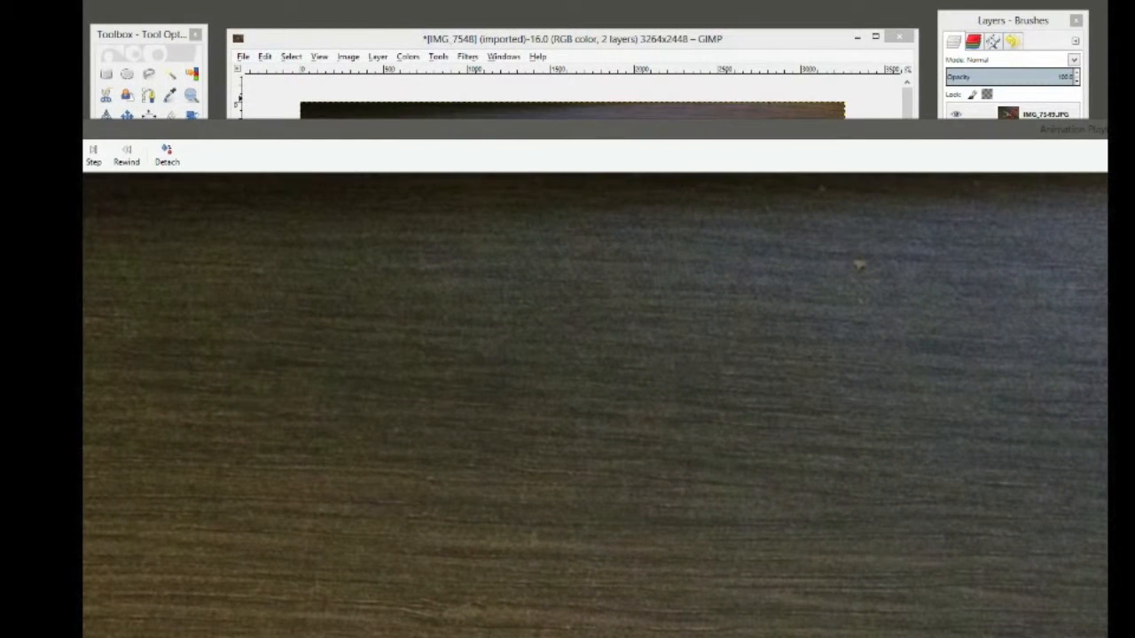
mouse_move(763, 133)
mouse_down()
mouse_move(829, 200)
mouse_move(823, 355)
mouse_move(759, 122)
mouse_up()
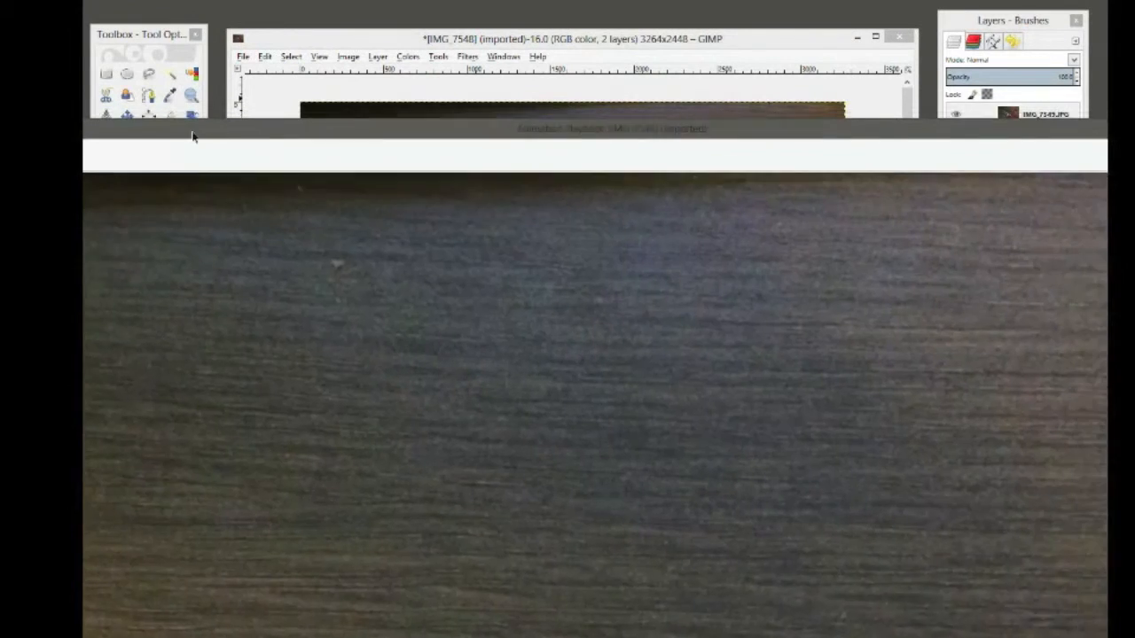
drag(758, 122, 1035, 125)
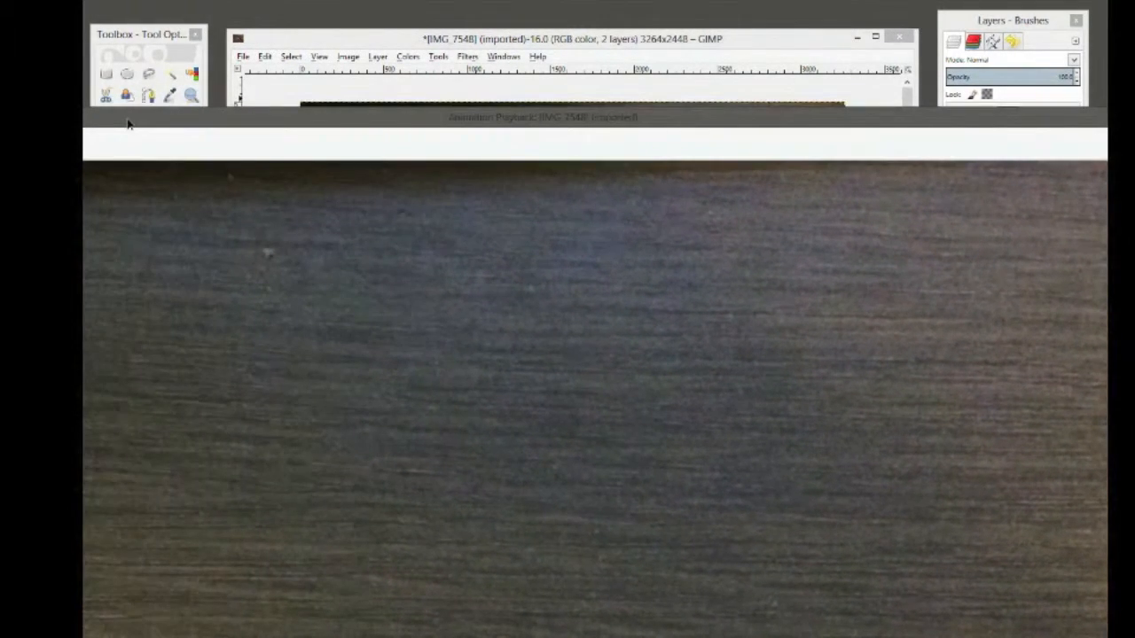
drag(127, 124, 369, 133)
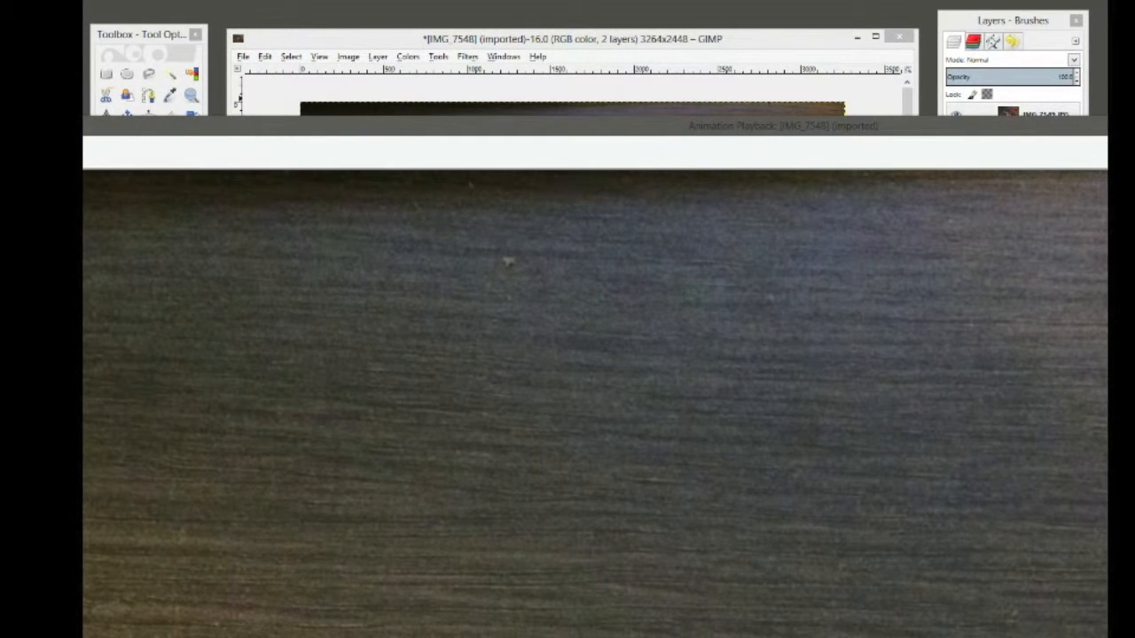
key(alt+F4)
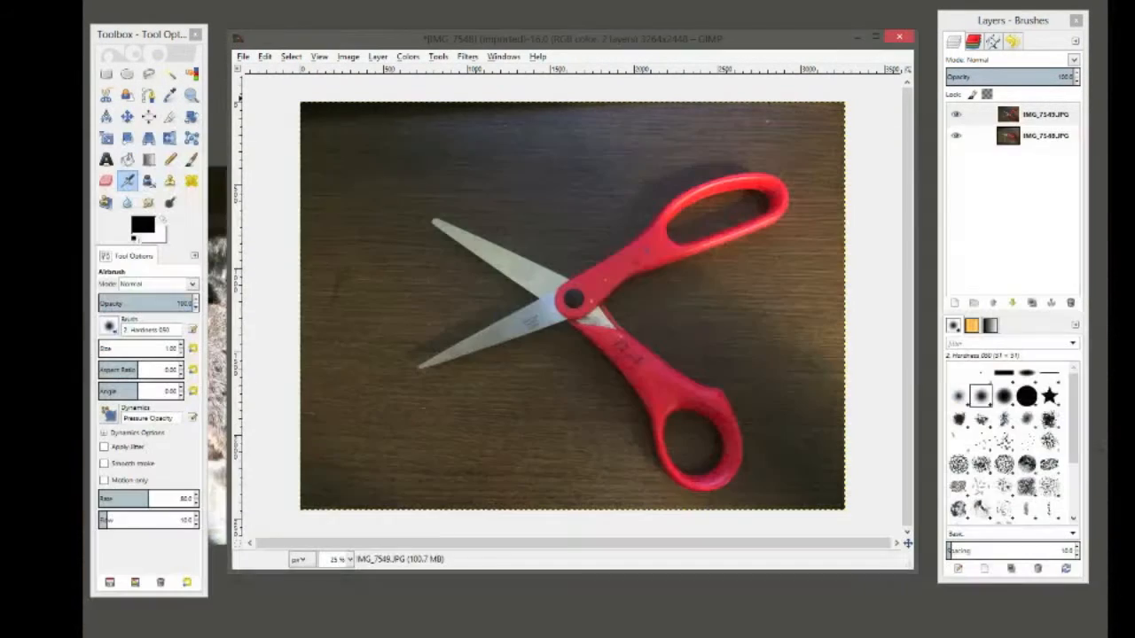
Scale the image in inches to 5 wide by 3.75 high, with cubic interpolation
click(349, 57)
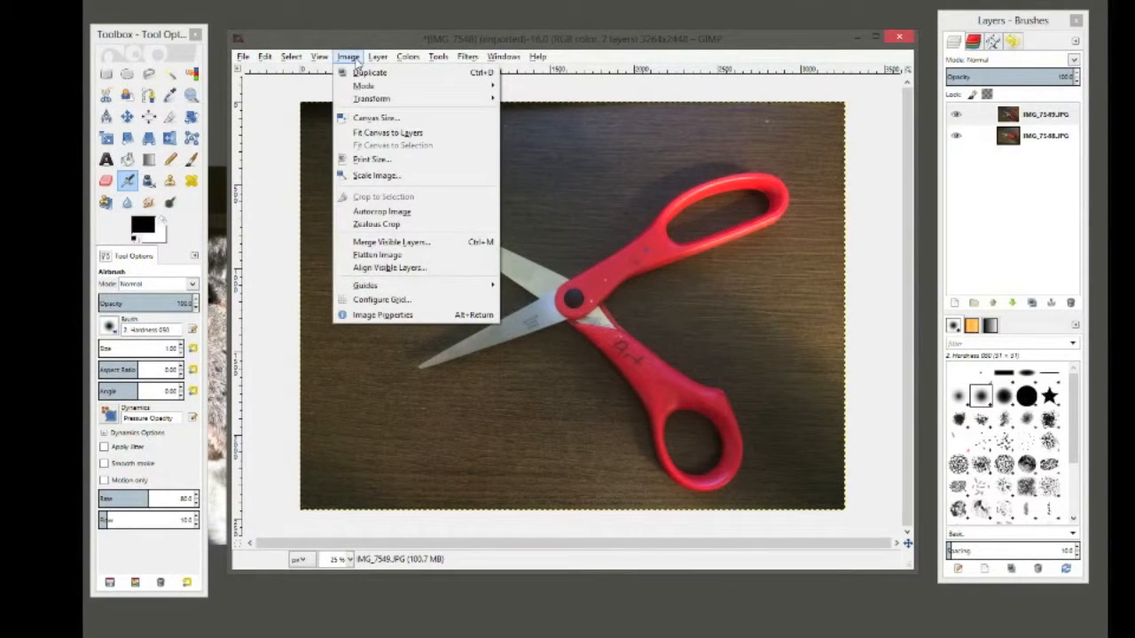
click(383, 177)
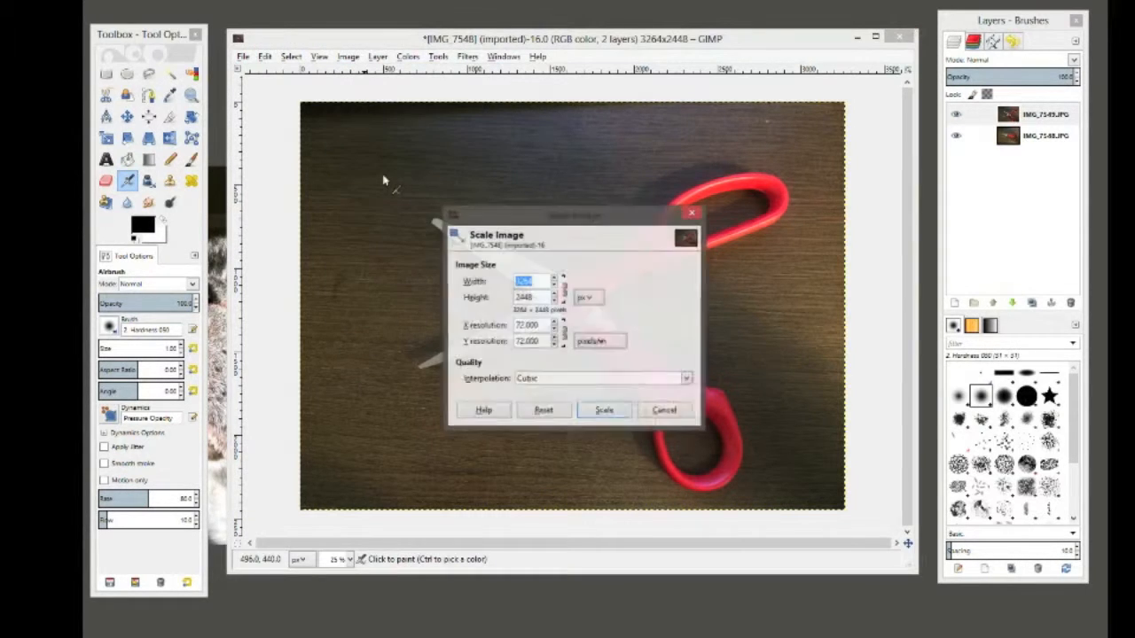
click(586, 298)
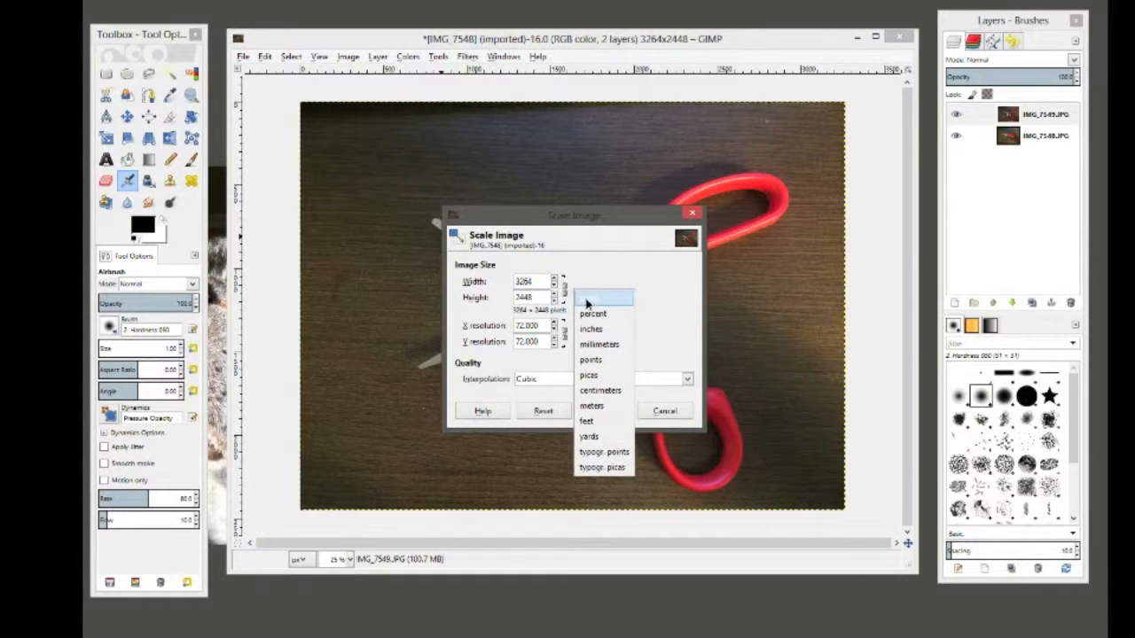
click(586, 303)
click(587, 306)
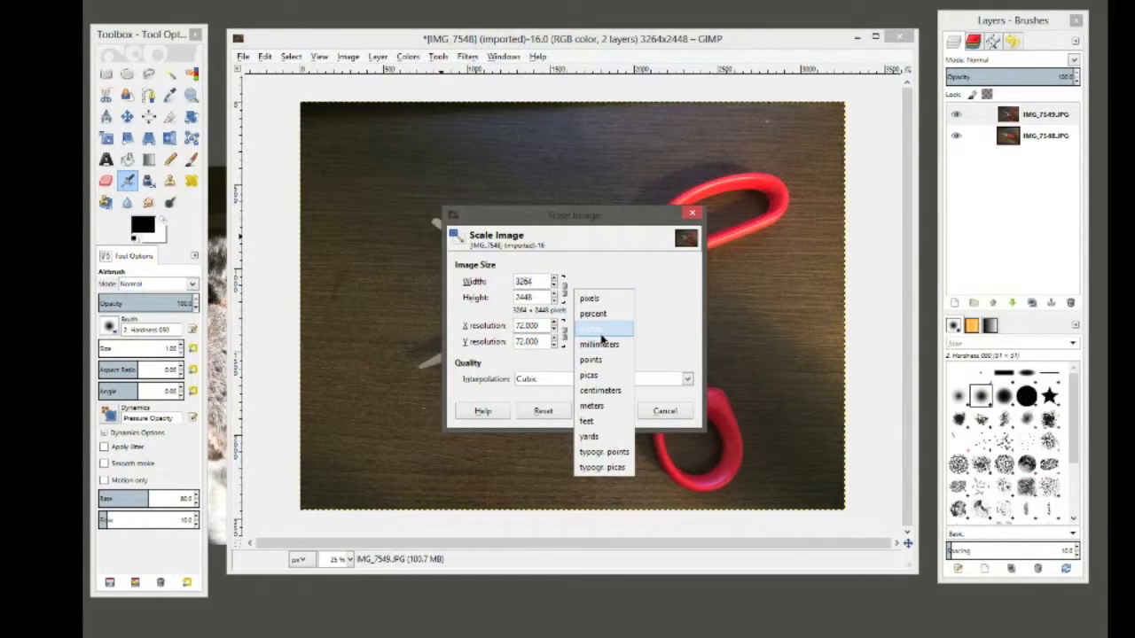
click(602, 330)
click(605, 340)
triple_click(542, 282)
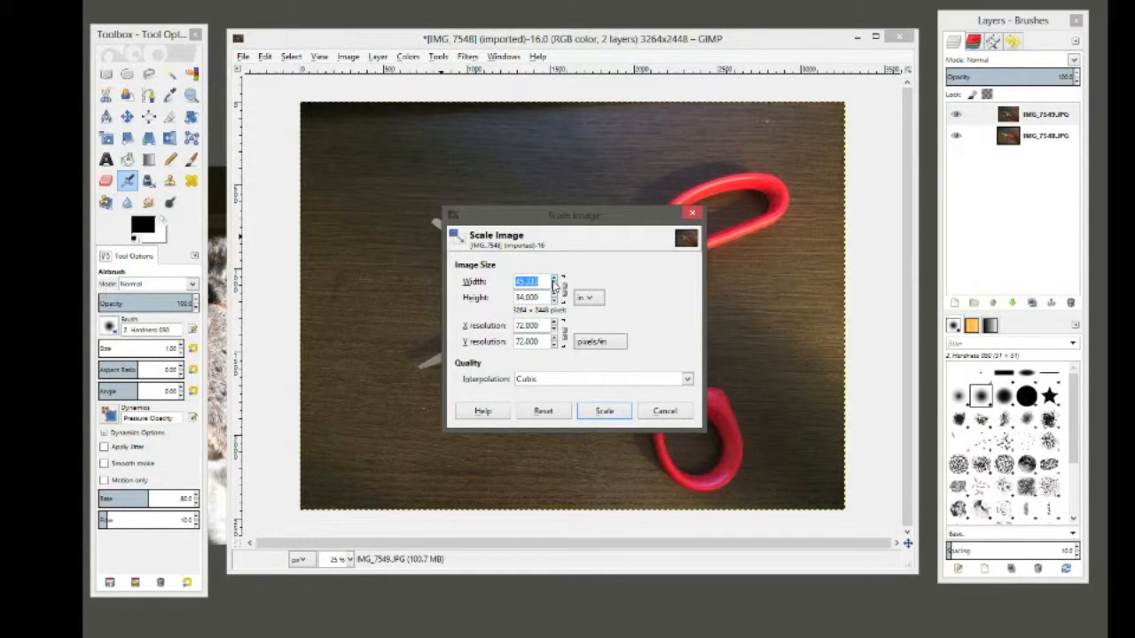
text(5)
click(564, 288)
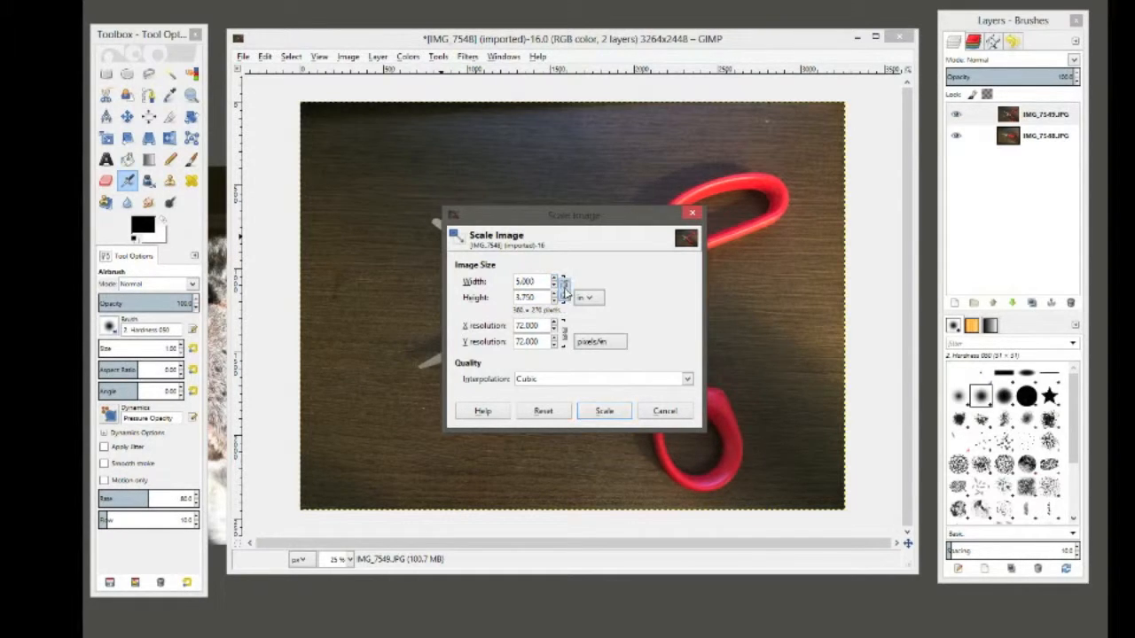
click(614, 412)
Open the animation Playback preview of the scaled image, place its window over the canvas and enlarge it
click(350, 559)
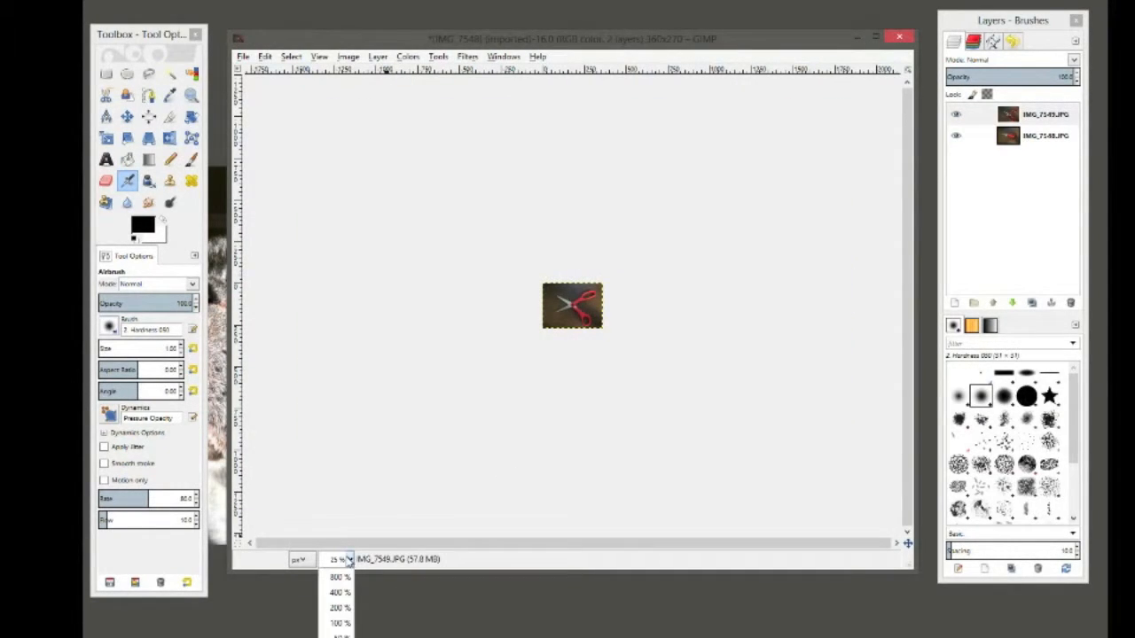
click(344, 624)
click(341, 560)
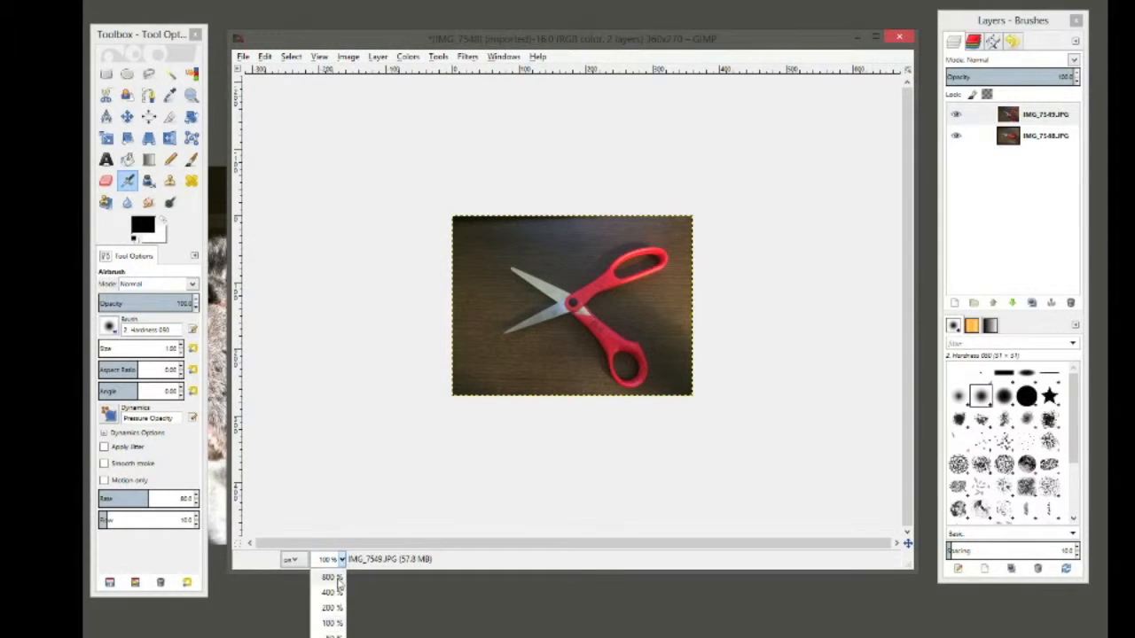
click(332, 608)
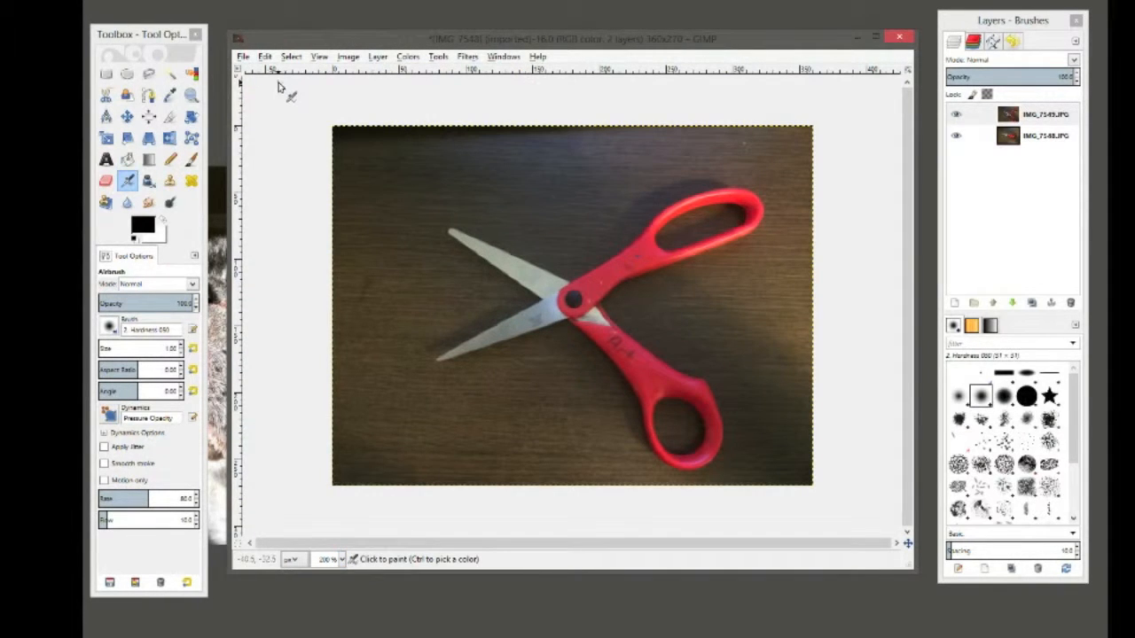
click(245, 59)
click(245, 59)
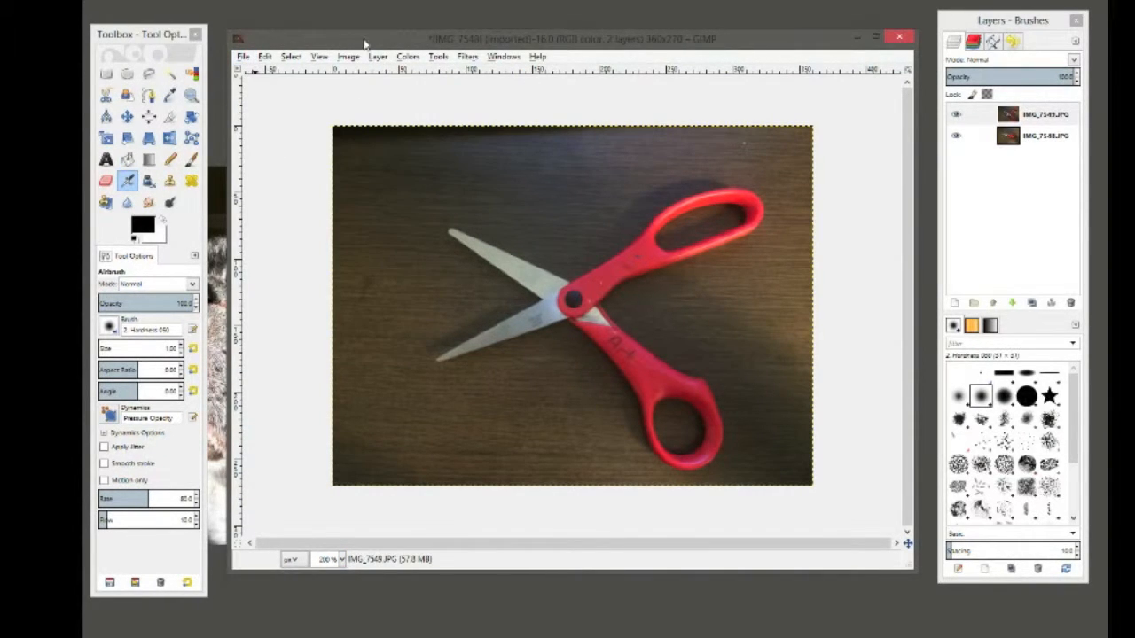
click(471, 56)
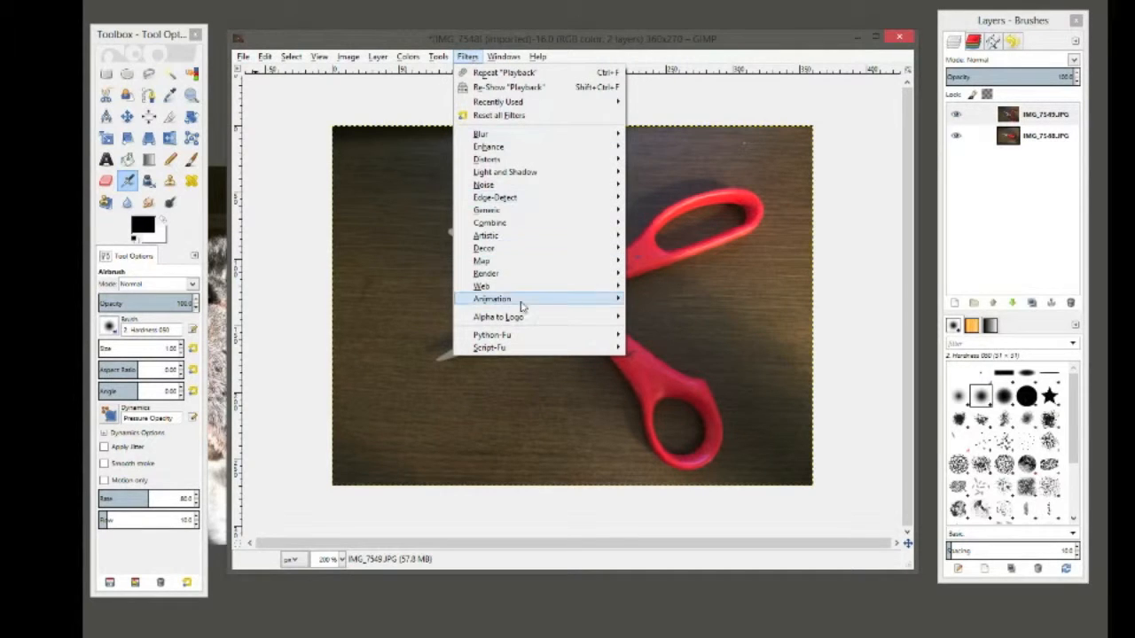
mouse_move(521, 304)
click(678, 393)
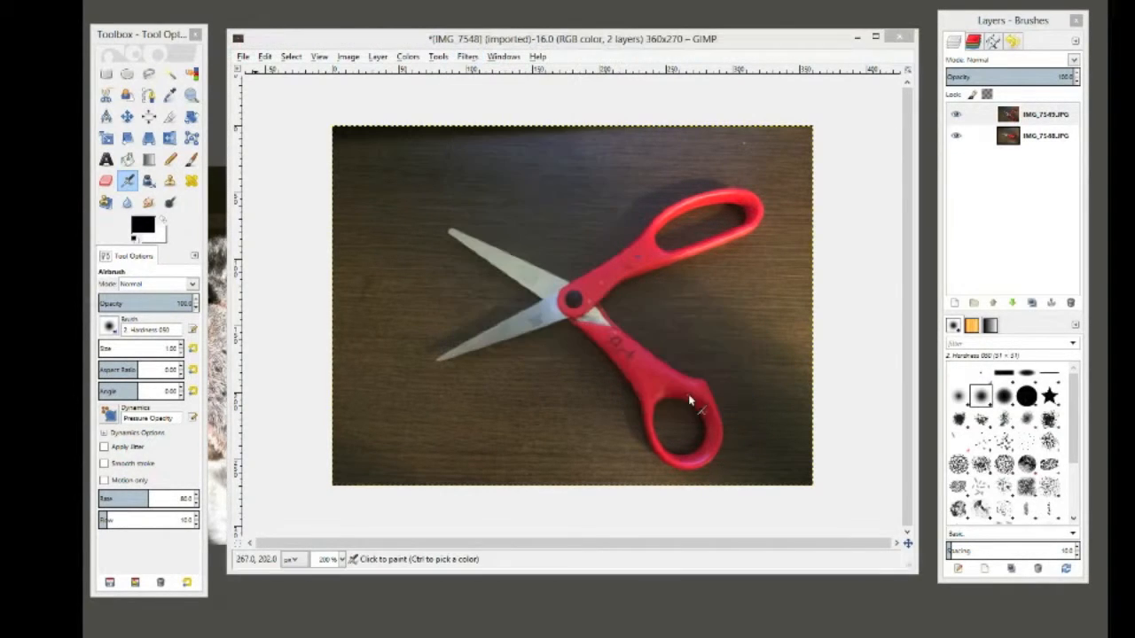
drag(47, 82, 473, 122)
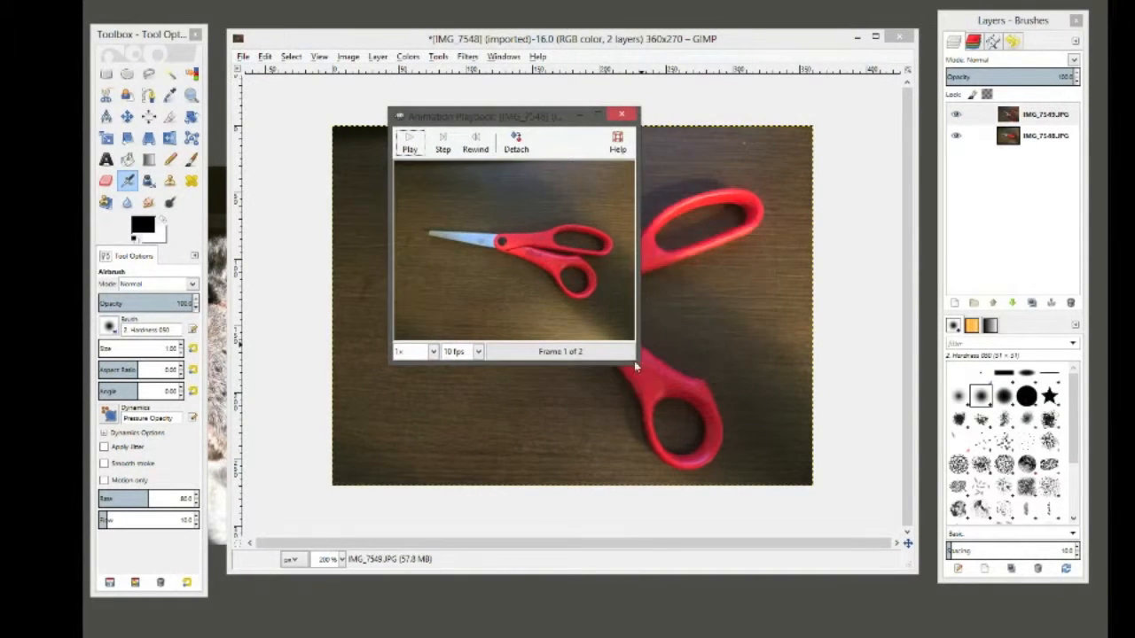
drag(639, 366, 801, 504)
Play the scissors animation and set its playback speed to 0.25×
click(404, 147)
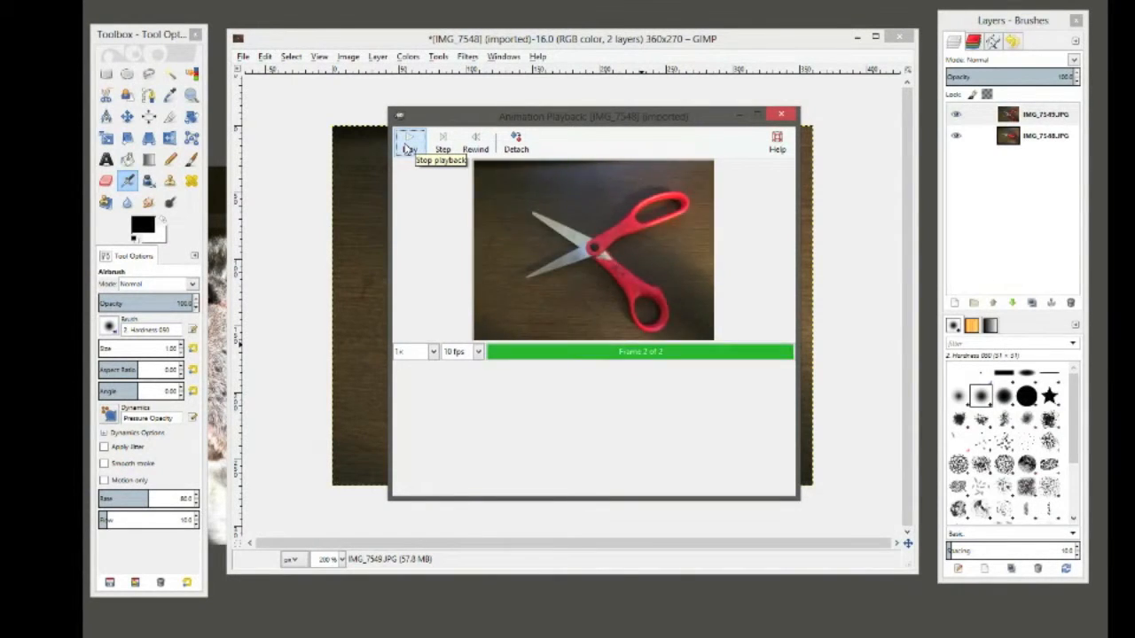
click(433, 352)
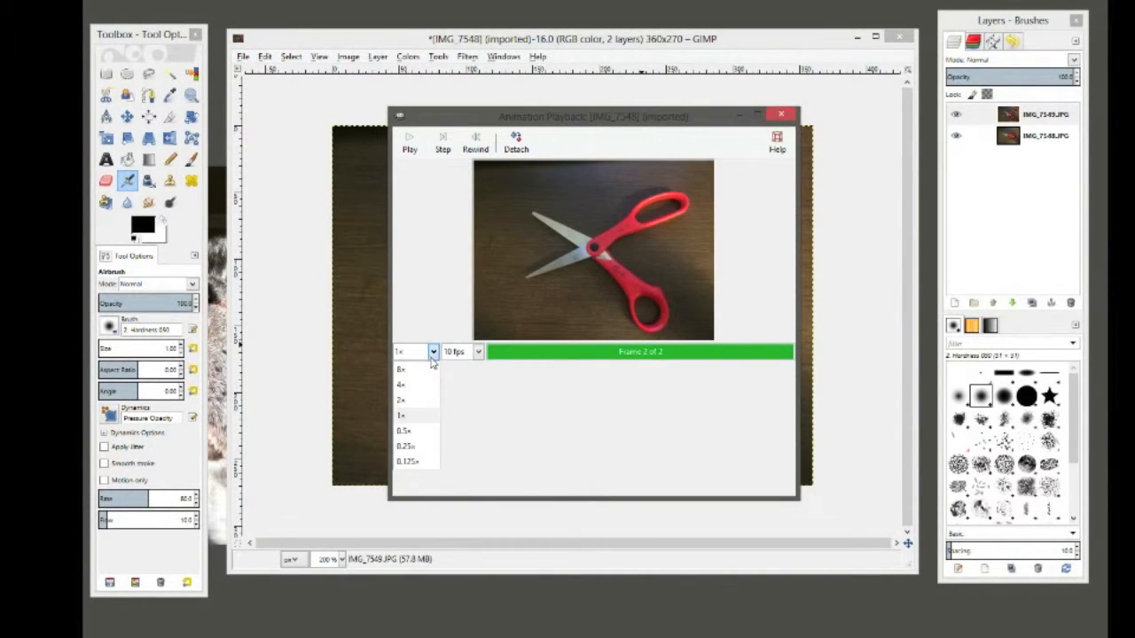
click(413, 461)
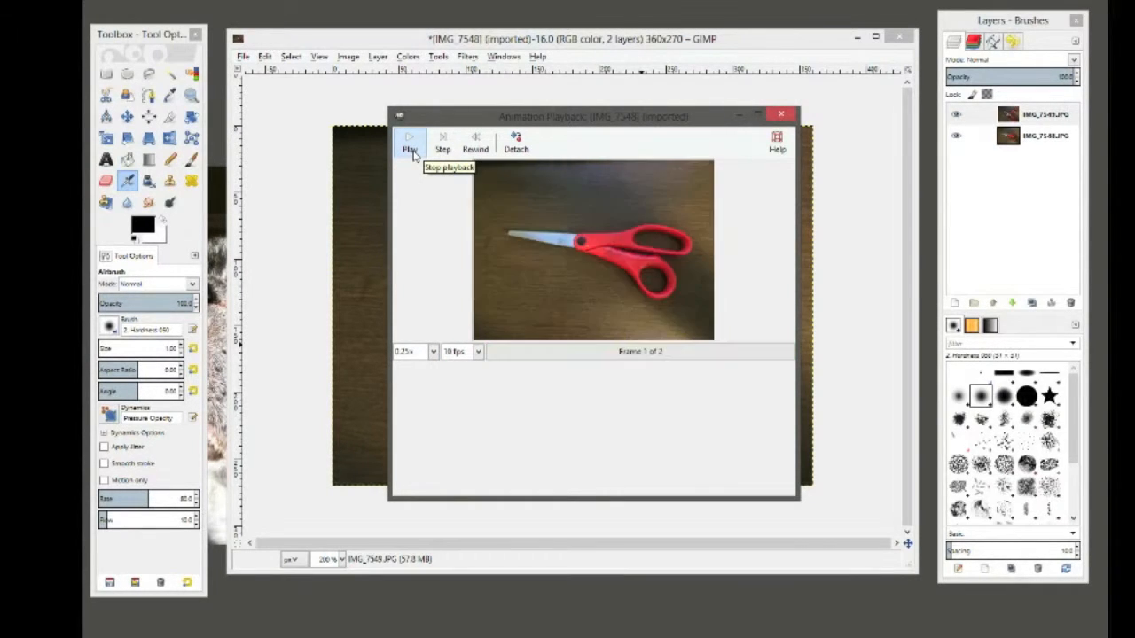
Stop the scissors playback, check the available frame rates, replay the animation briefly and close the preview
click(412, 152)
click(478, 352)
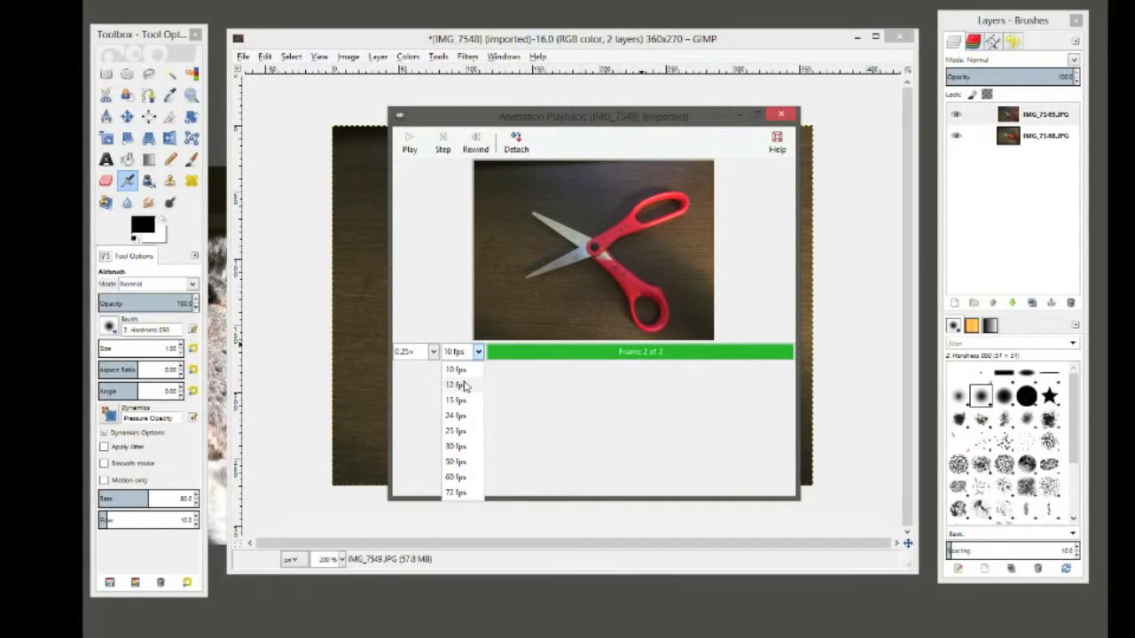
click(691, 407)
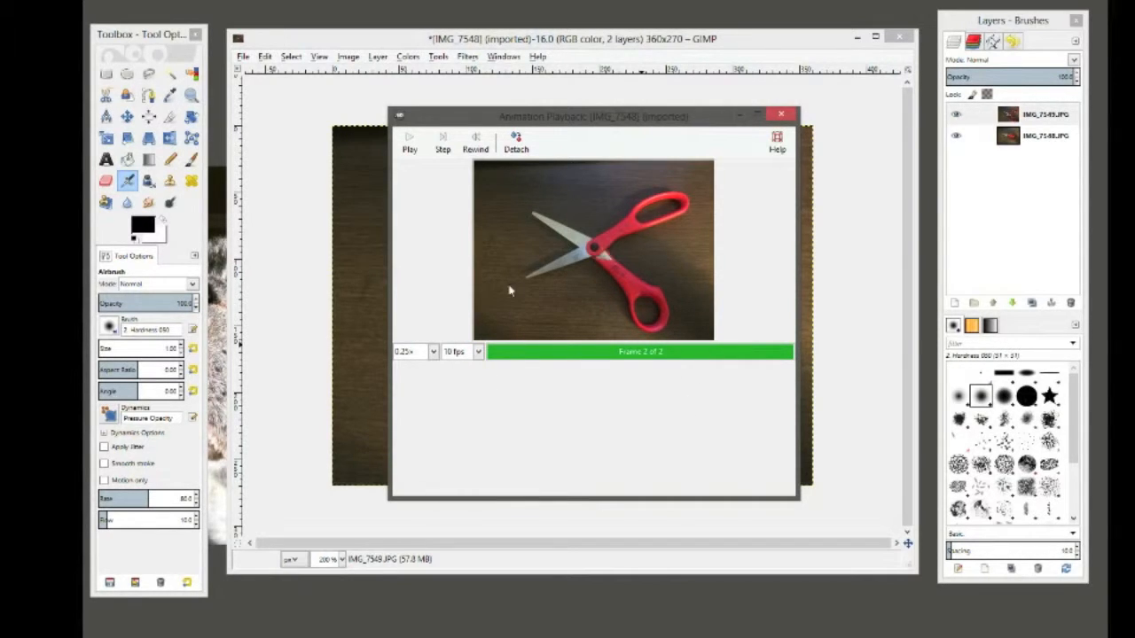
click(423, 149)
click(423, 149)
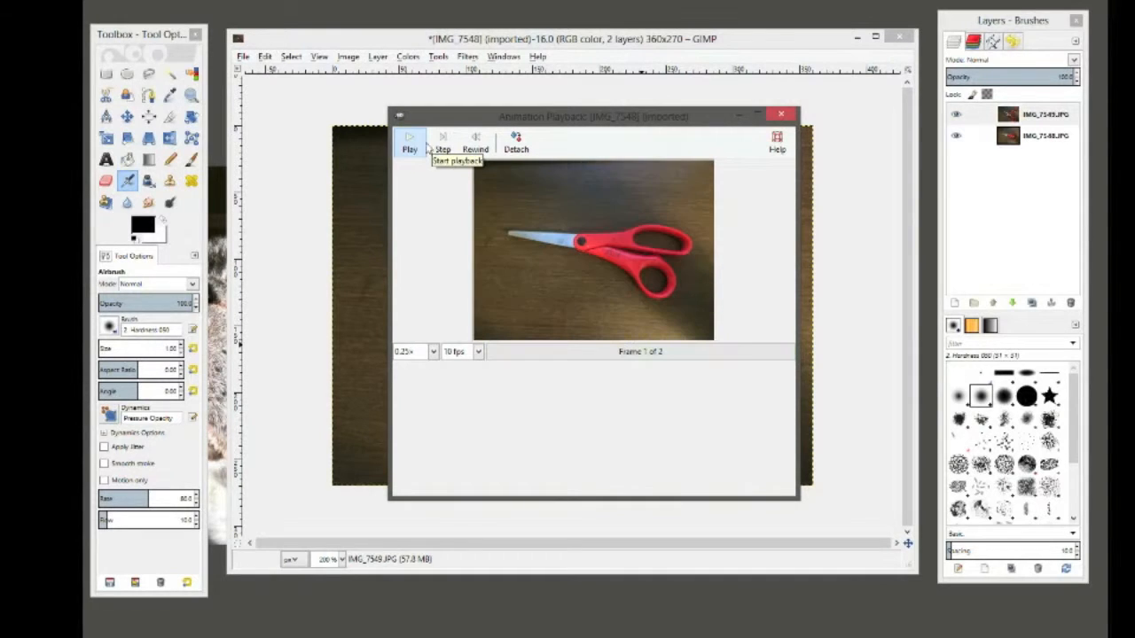
click(781, 116)
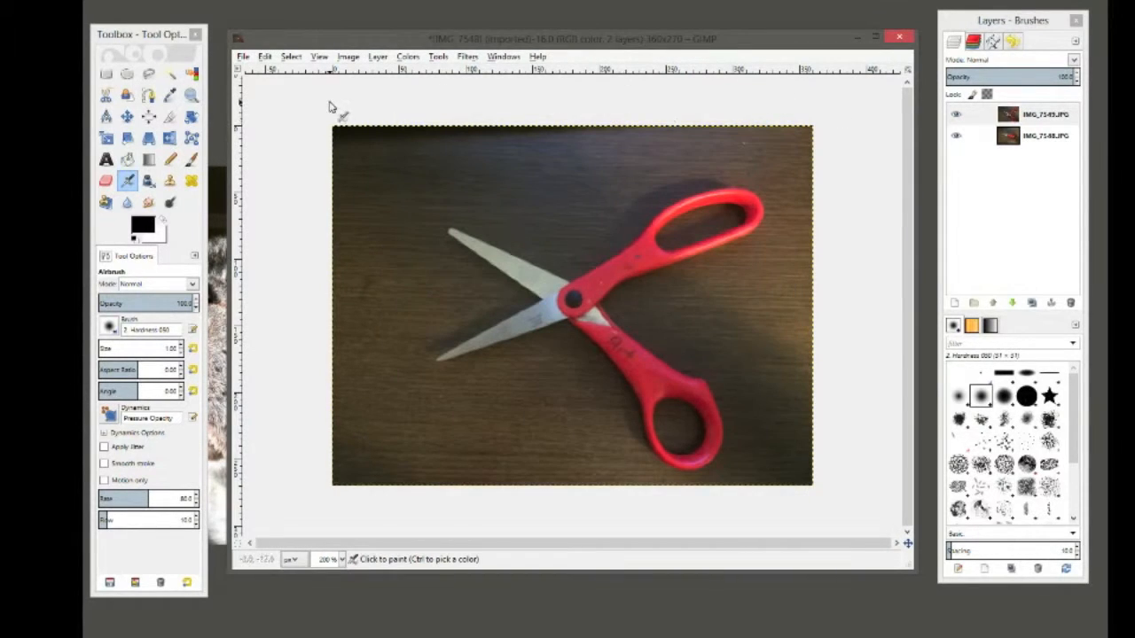
Start exporting the image to the Desktop as a GIF image named scissors.gif
click(243, 58)
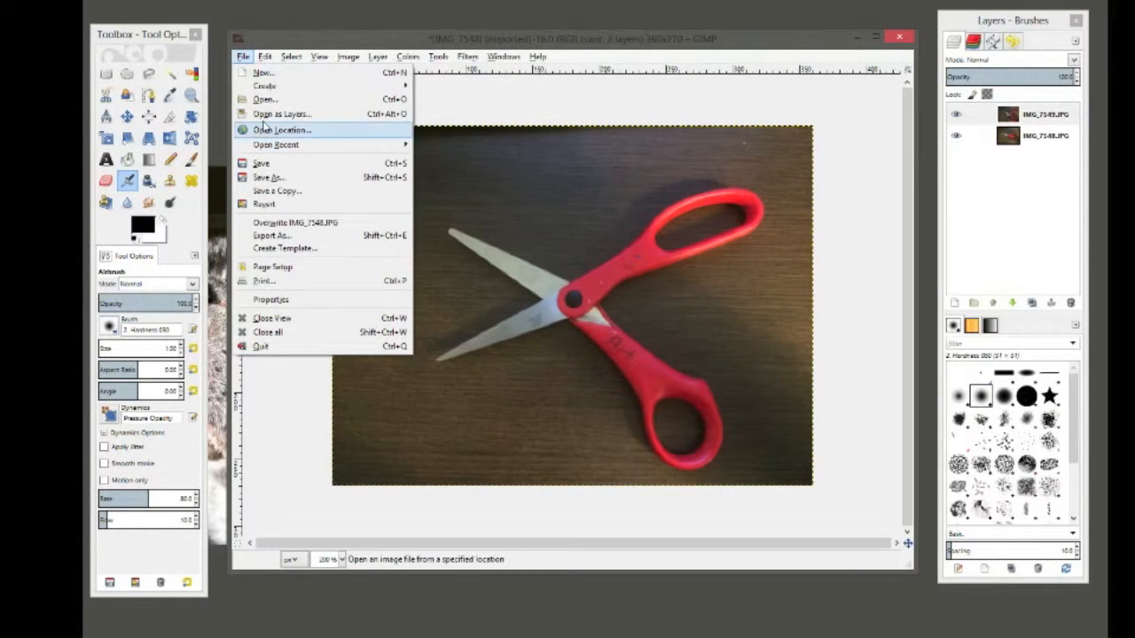
click(308, 237)
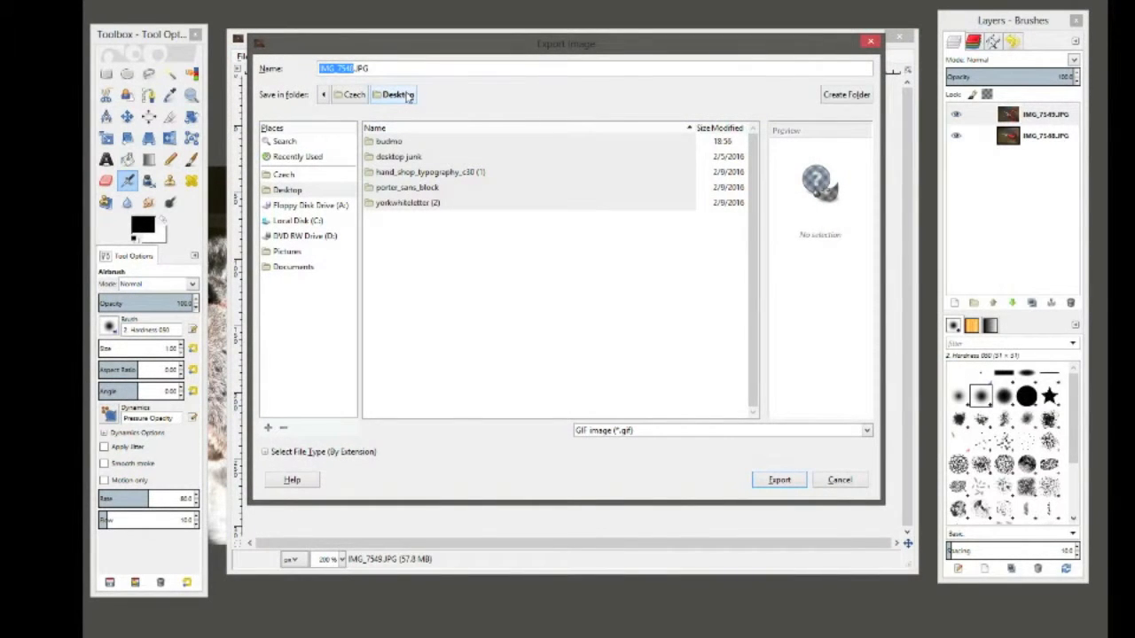
text(scissors)
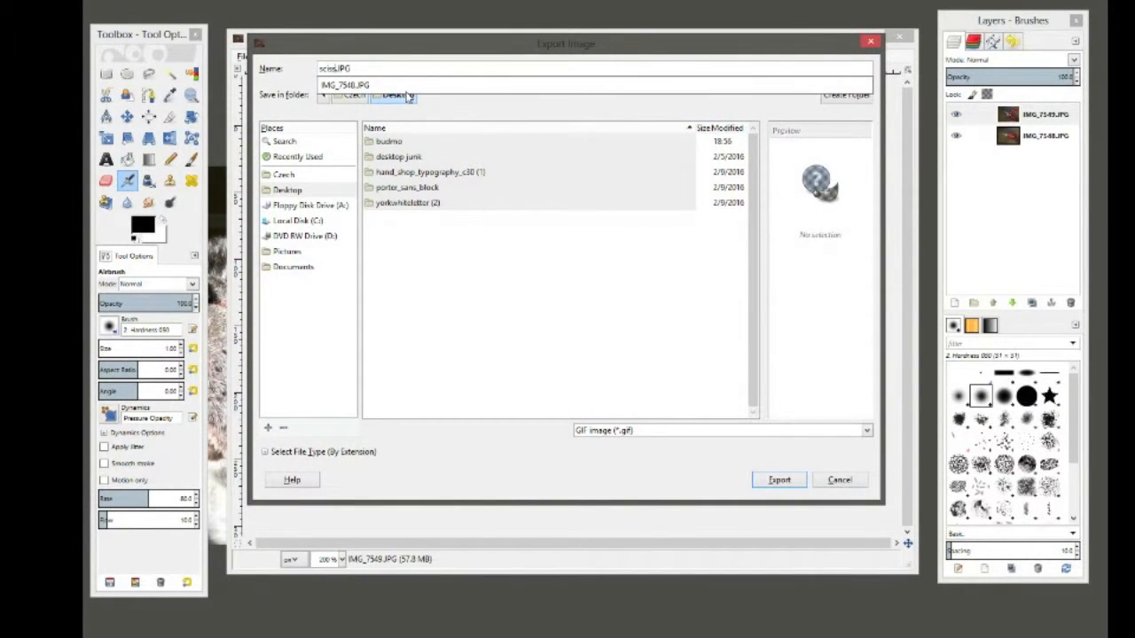
click(769, 430)
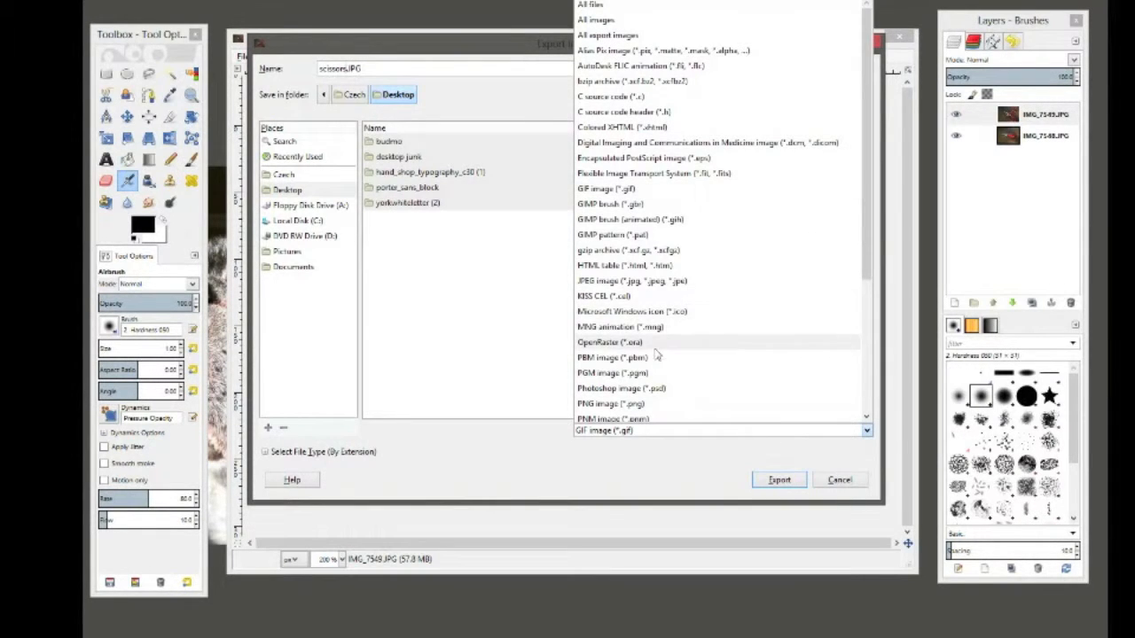
click(635, 192)
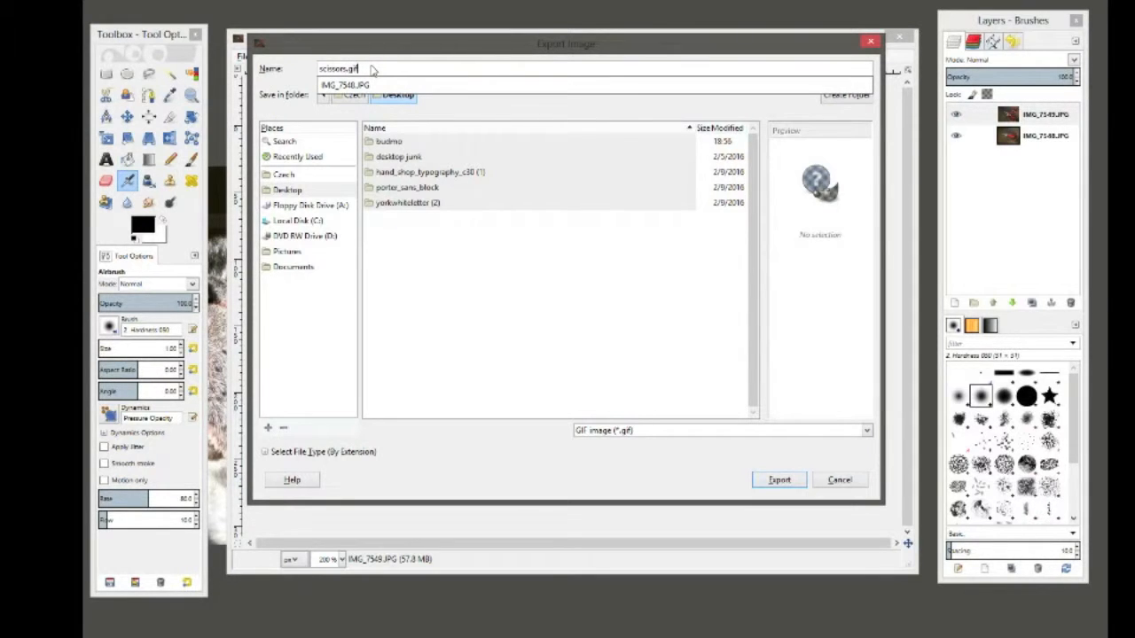
key(Return)
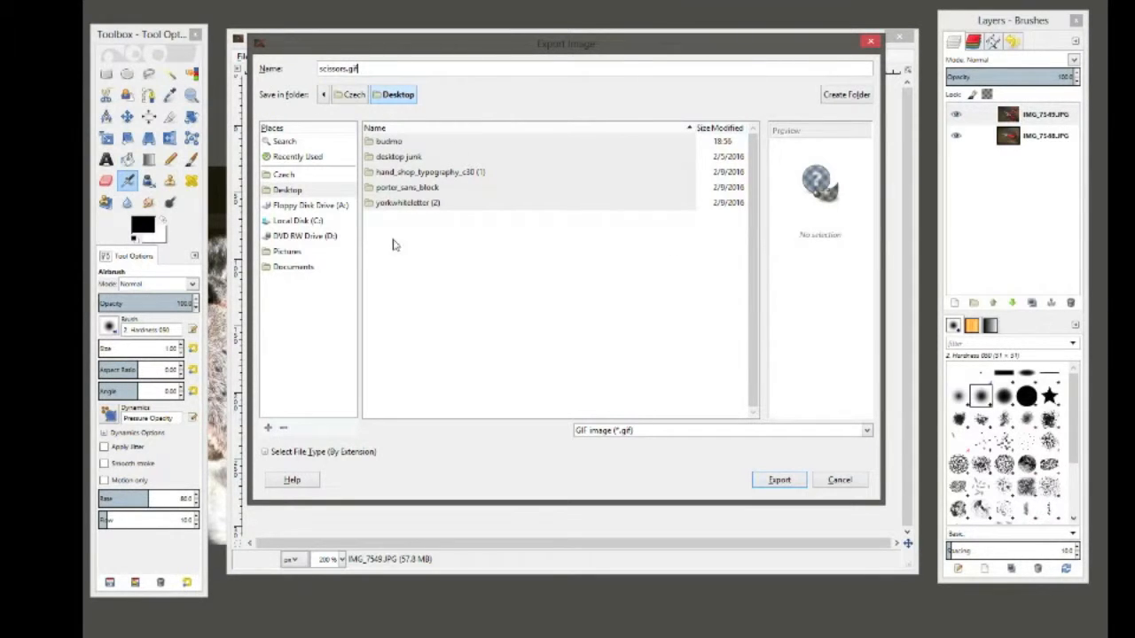
click(387, 141)
click(399, 95)
click(779, 480)
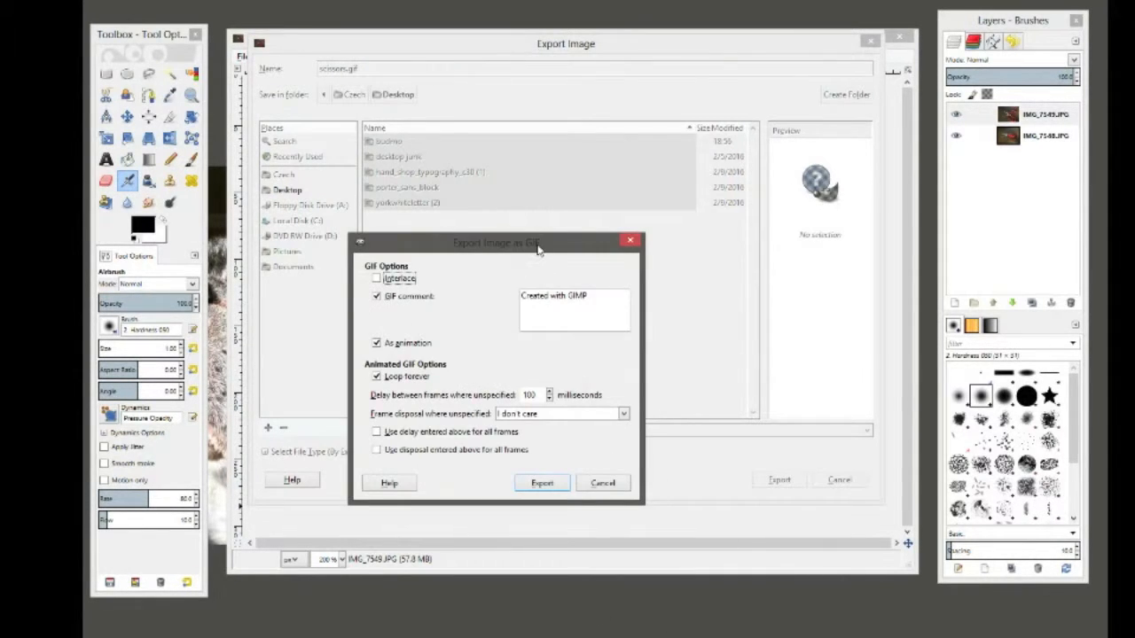
Export the GIF as an animation that loops forever, with a 100 millisecond delay between frames
drag(538, 245, 549, 222)
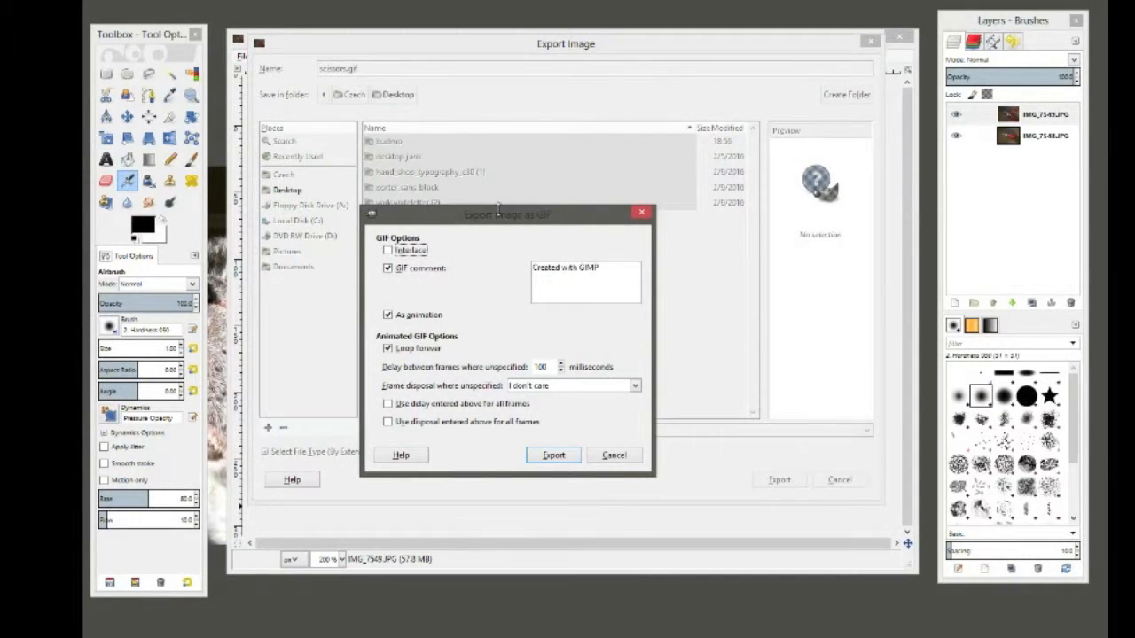
click(388, 316)
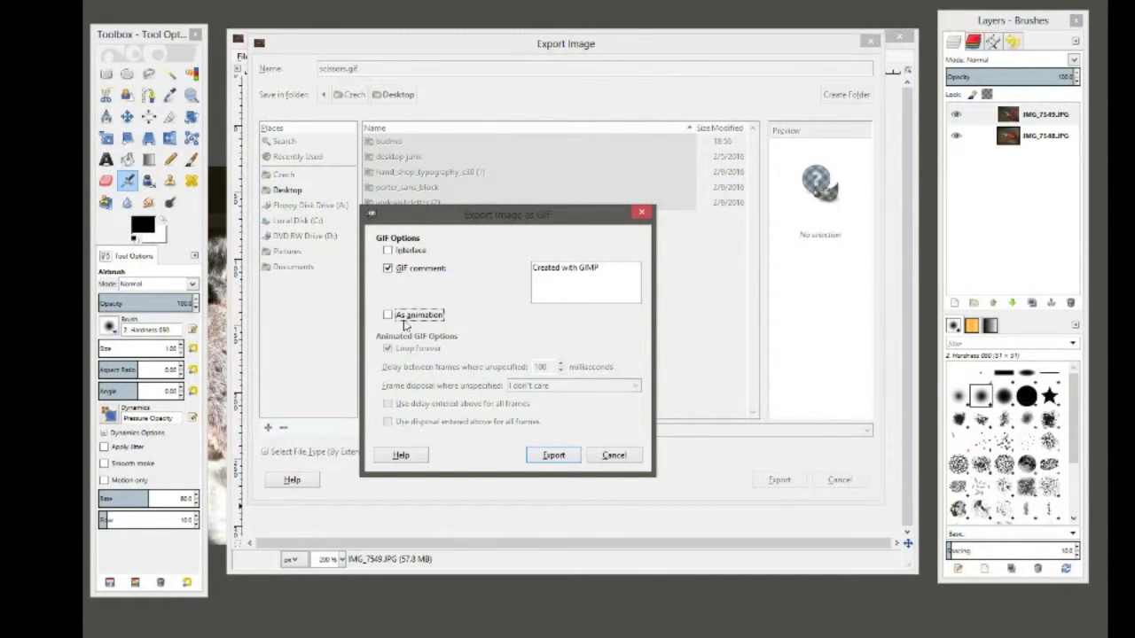
click(391, 319)
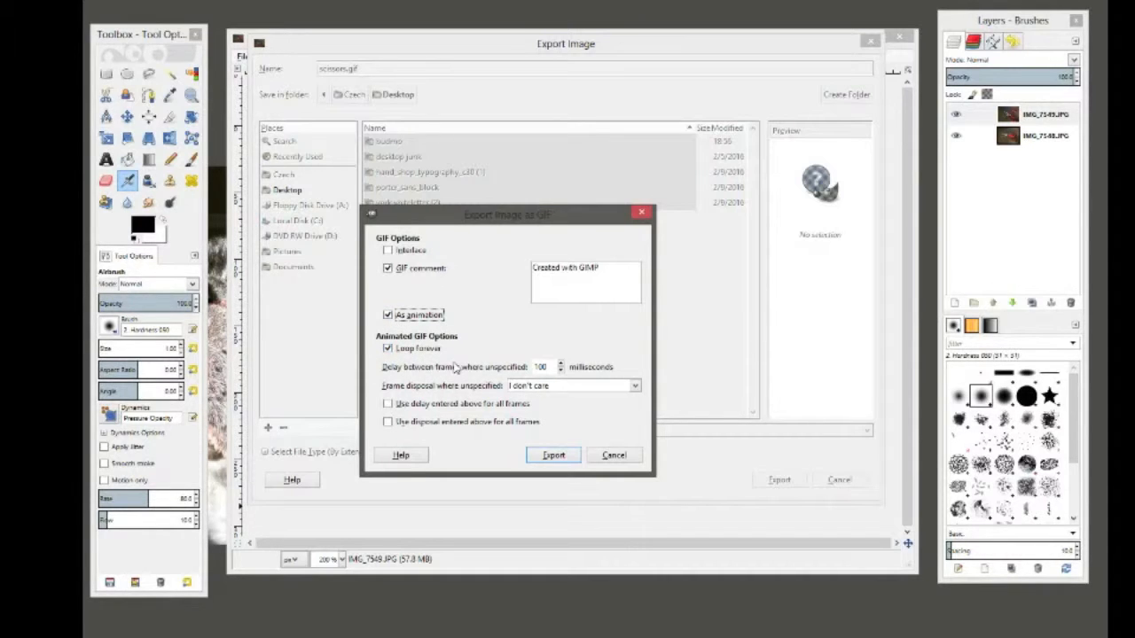
click(553, 455)
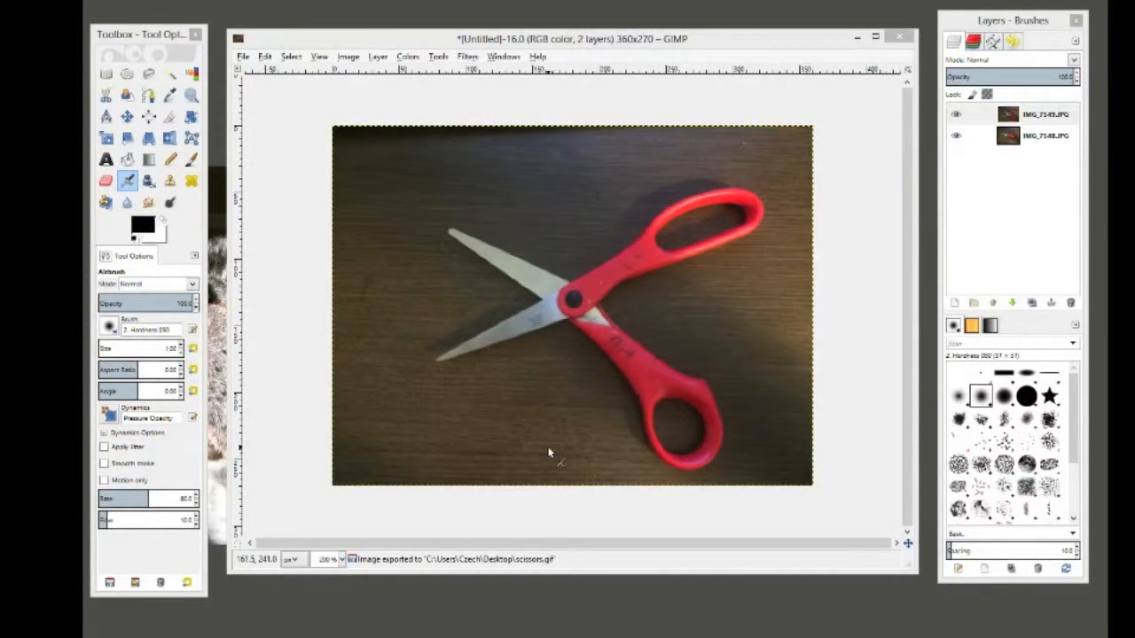
Open the exported scissors file from the desktop in the browser, watch it play and close it
drag(88, 239, 593, 603)
double_click(592, 593)
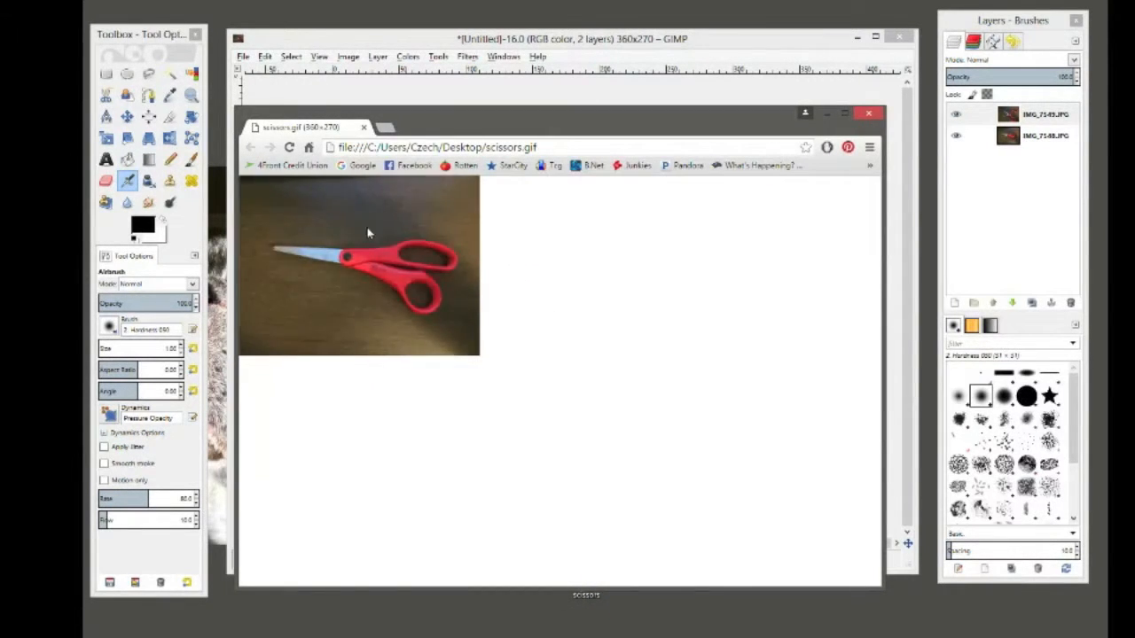
drag(433, 127, 526, 164)
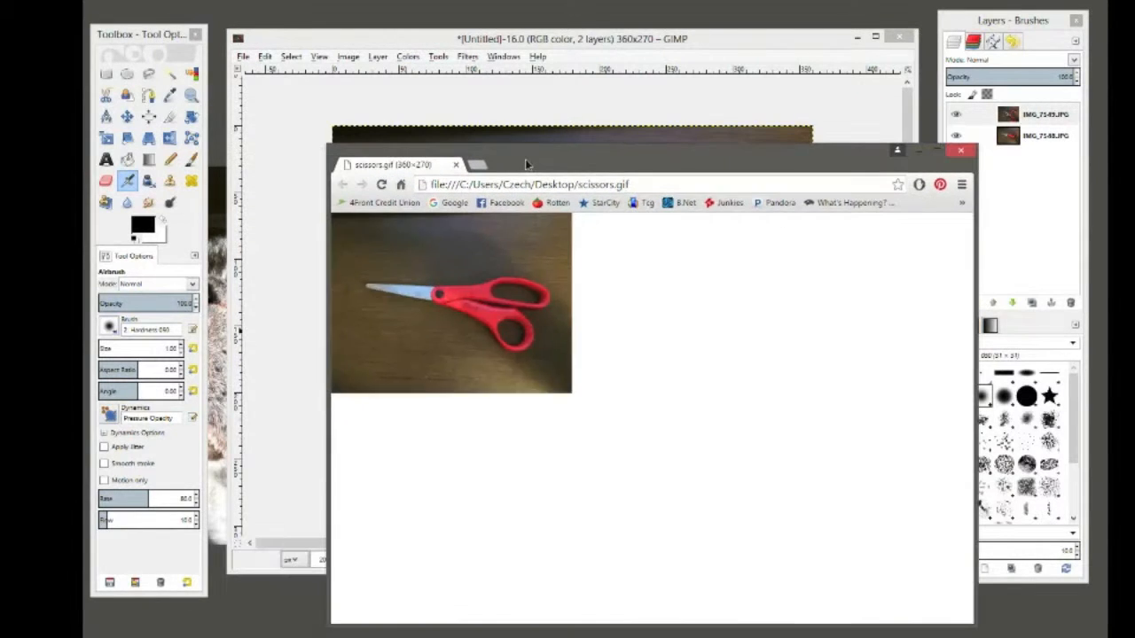
drag(455, 167, 475, 154)
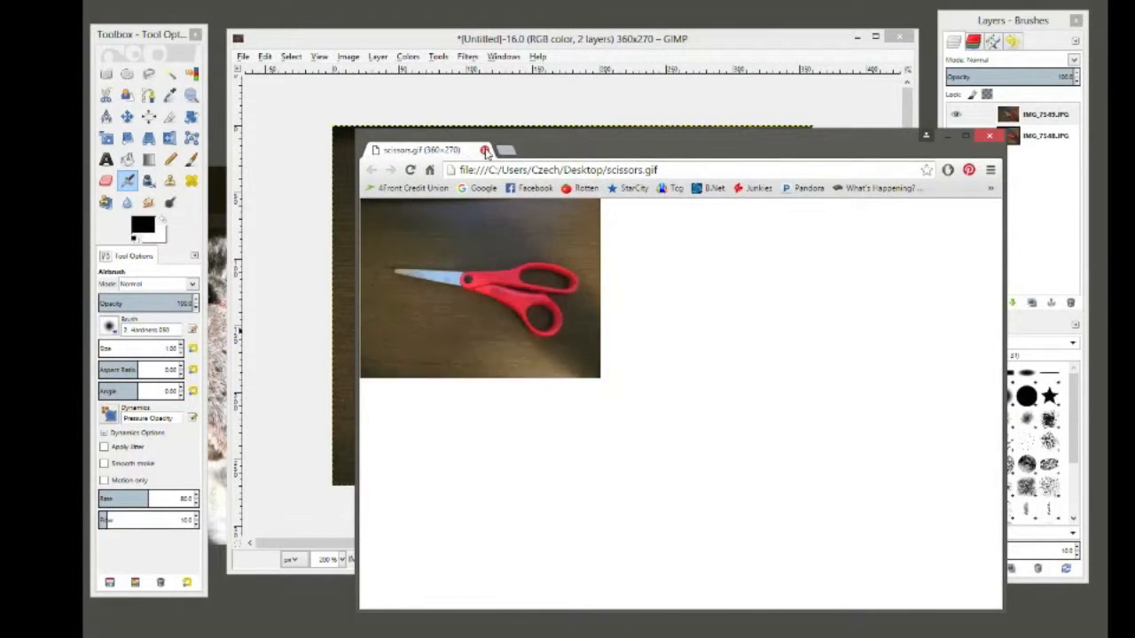
drag(606, 152, 488, 152)
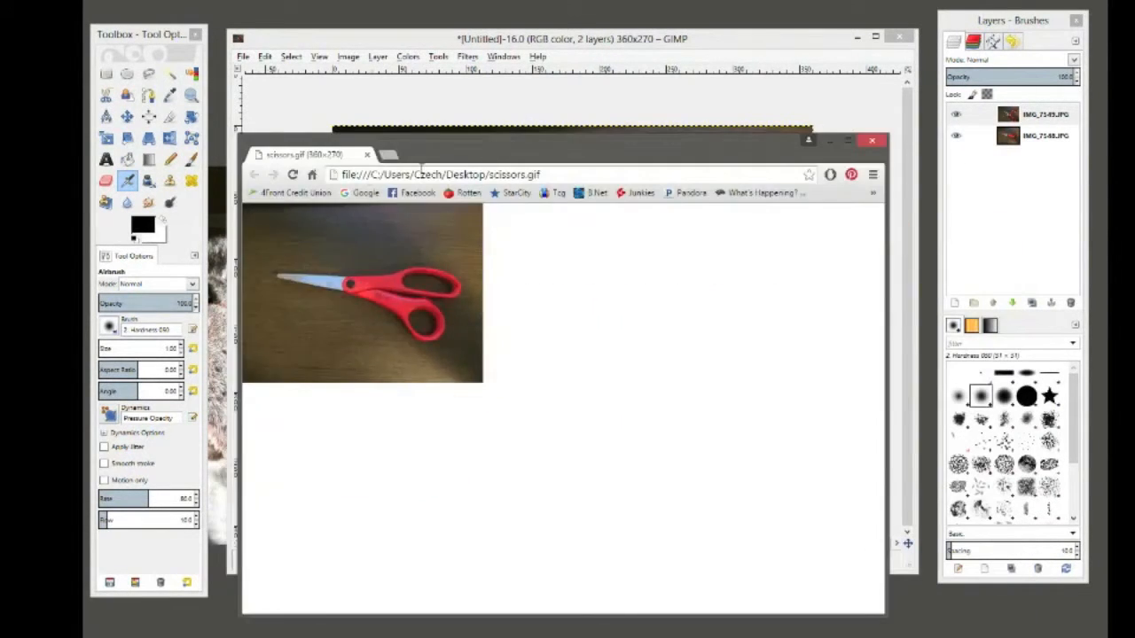
click(369, 154)
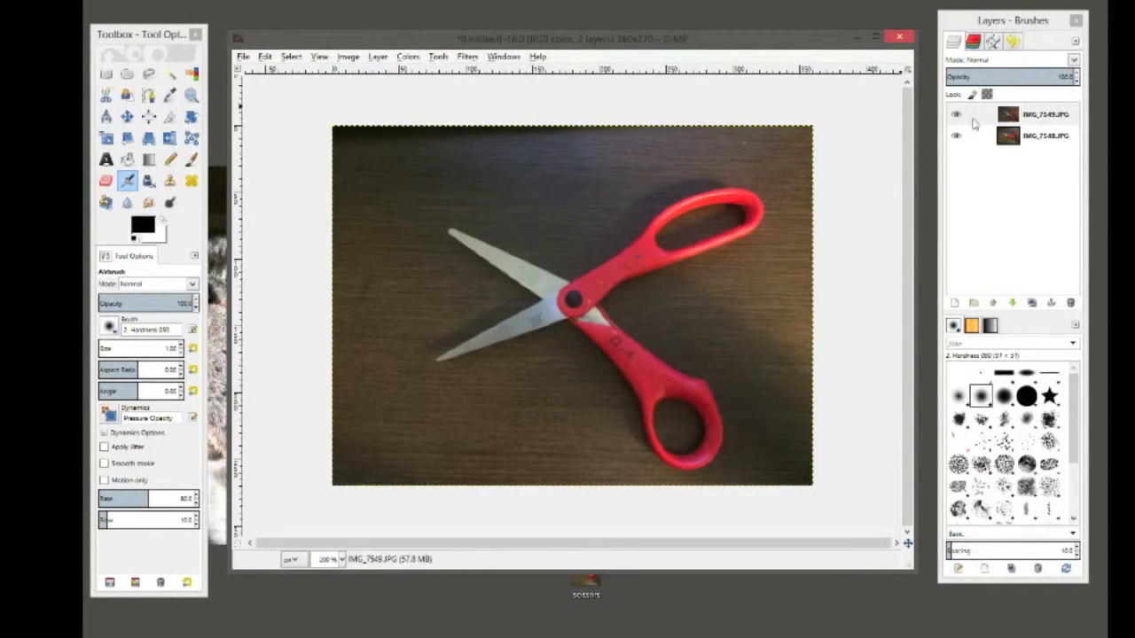
Close the scissors image without saving its changes
click(899, 36)
click(578, 400)
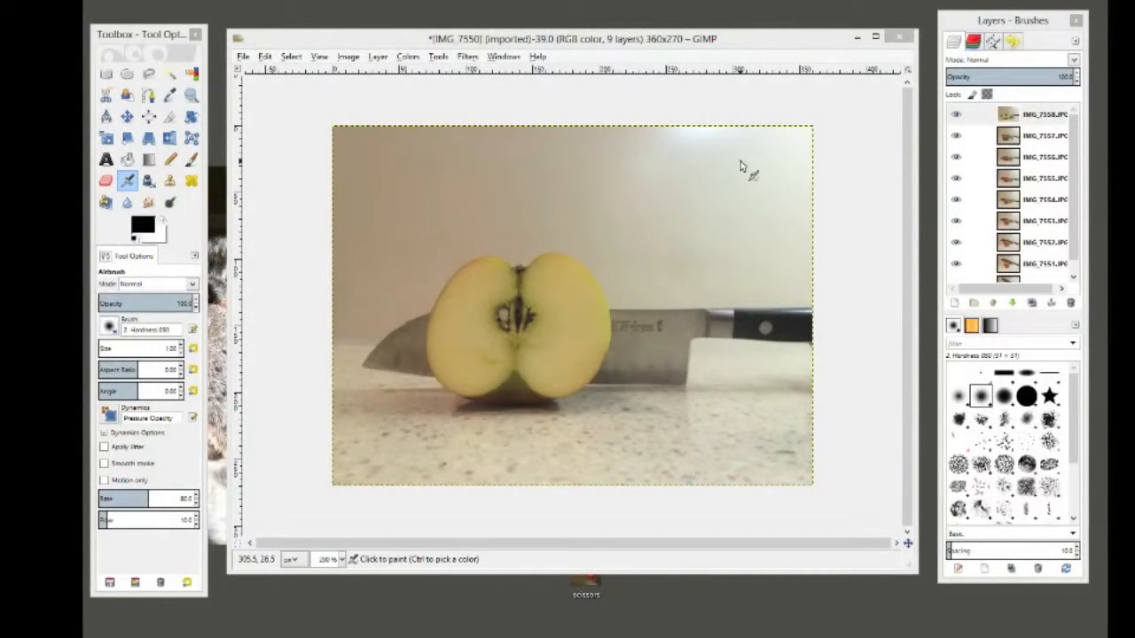
Hide every layer of the apple image below the top layer IMG_7558.JPG, from IMG_7557.JPG down to IMG_7550.JPG
click(1054, 122)
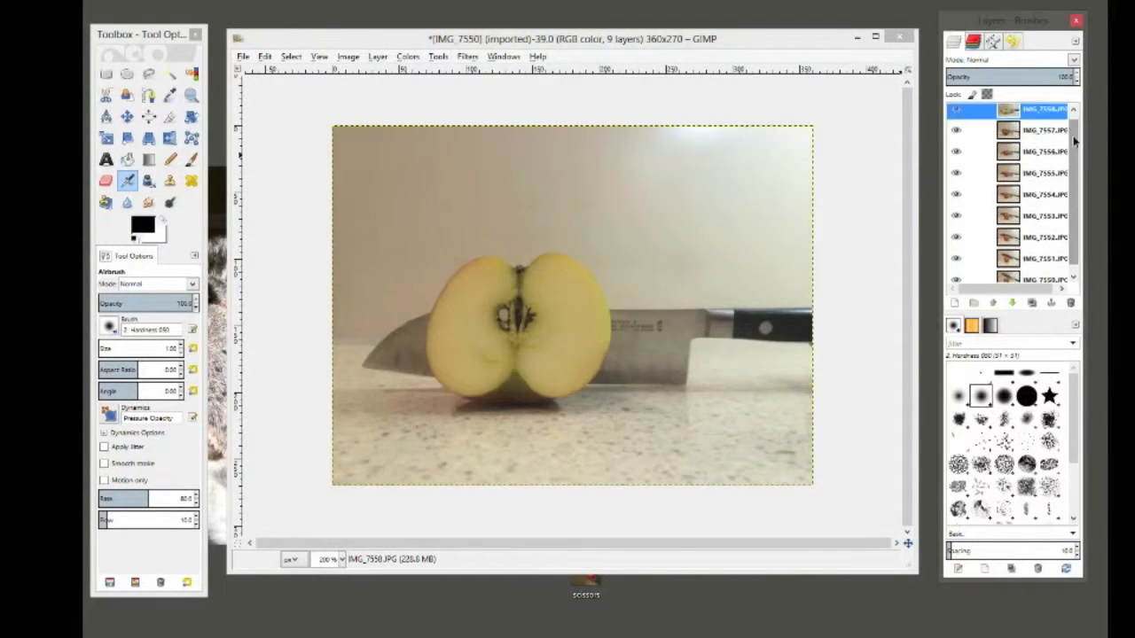
drag(1083, 123, 1066, 186)
click(956, 121)
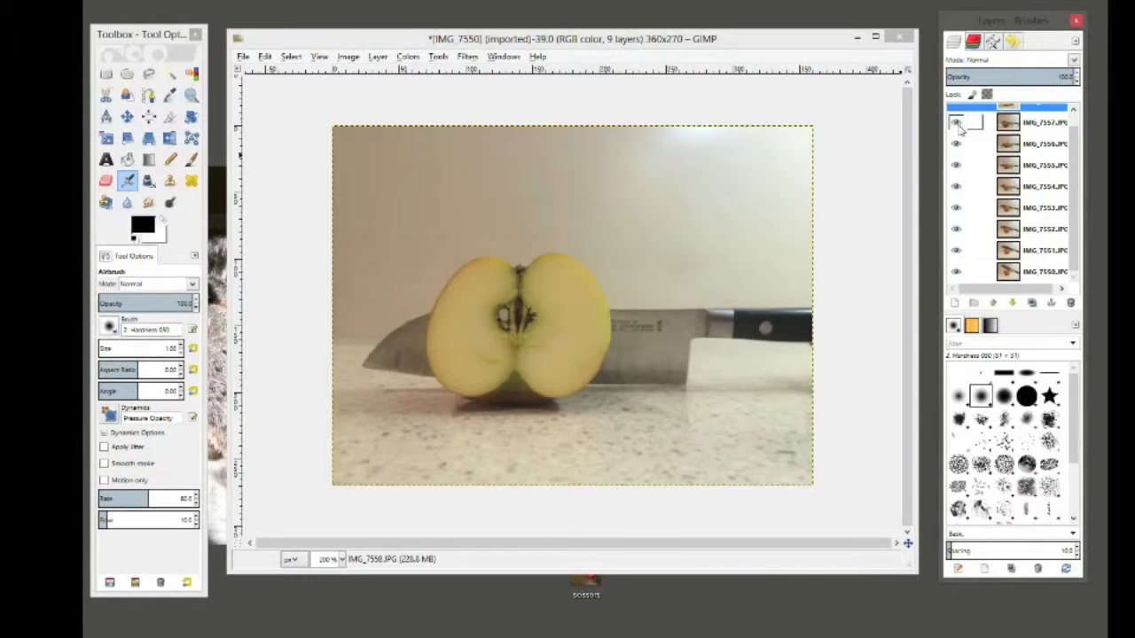
click(956, 143)
click(956, 164)
click(956, 186)
click(956, 208)
click(956, 229)
click(956, 250)
click(956, 271)
drag(1071, 223, 1072, 202)
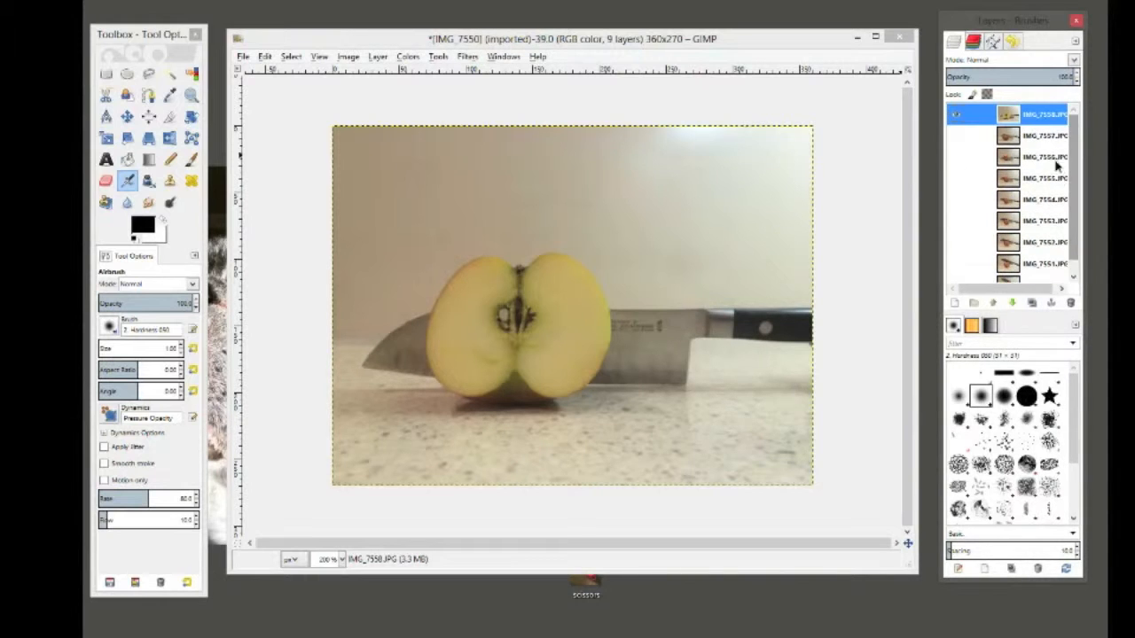
Hide the top layer, and show all nine layers one by one from IMG_7550.JPG up to IMG_7558.JPG to review the frames
click(956, 115)
click(956, 282)
click(956, 263)
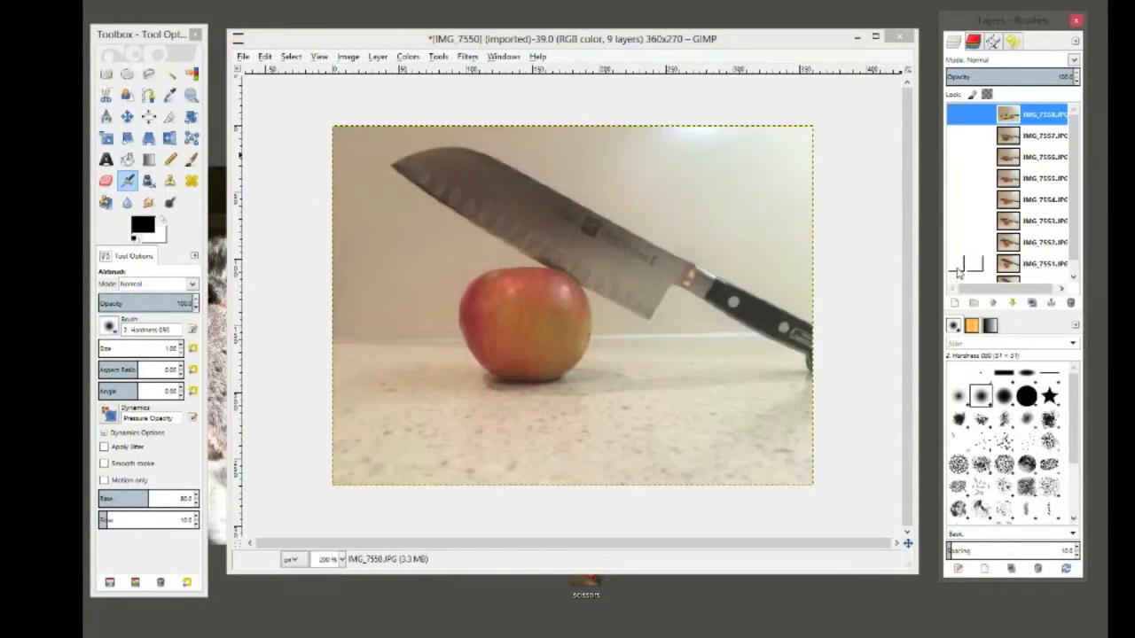
click(956, 242)
click(956, 221)
click(956, 199)
click(956, 180)
click(956, 157)
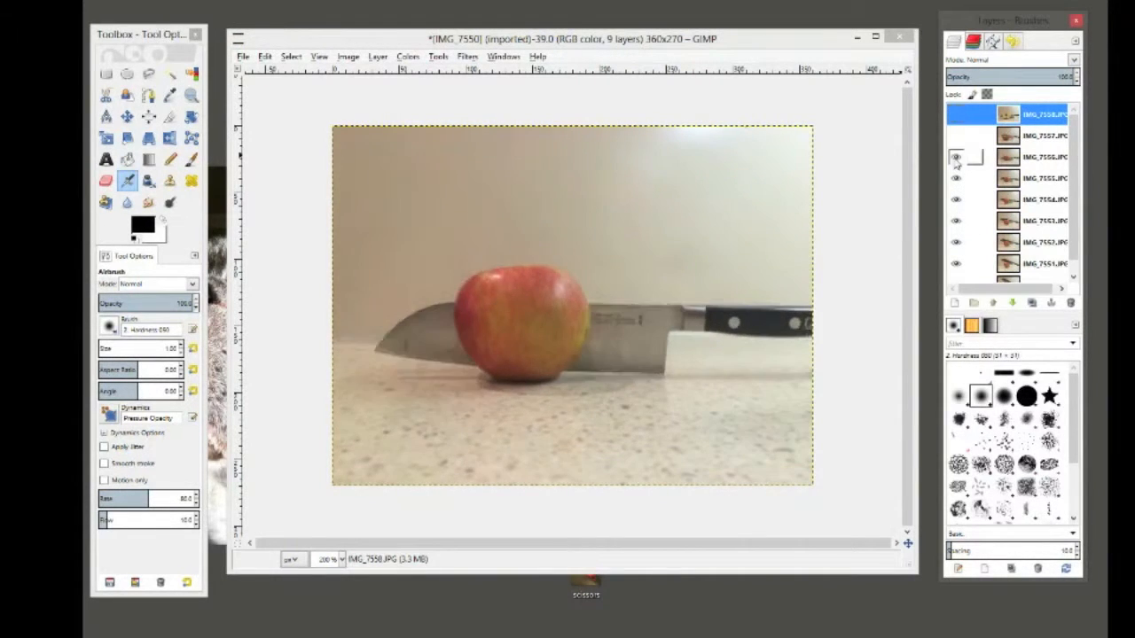
click(956, 135)
click(956, 115)
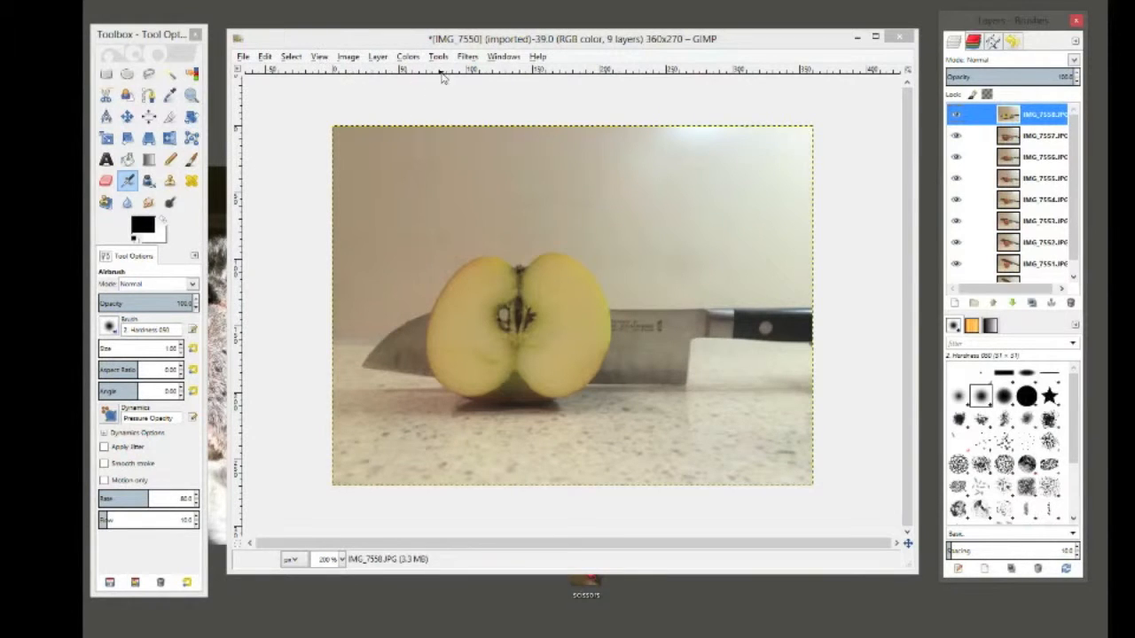
click(348, 52)
click(352, 56)
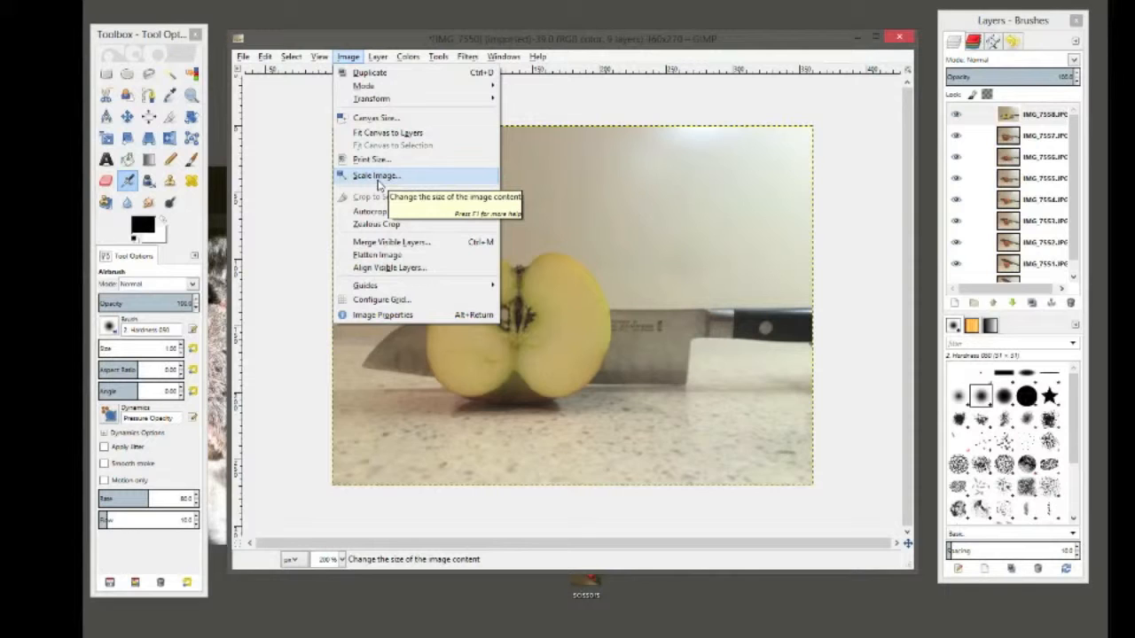
click(371, 49)
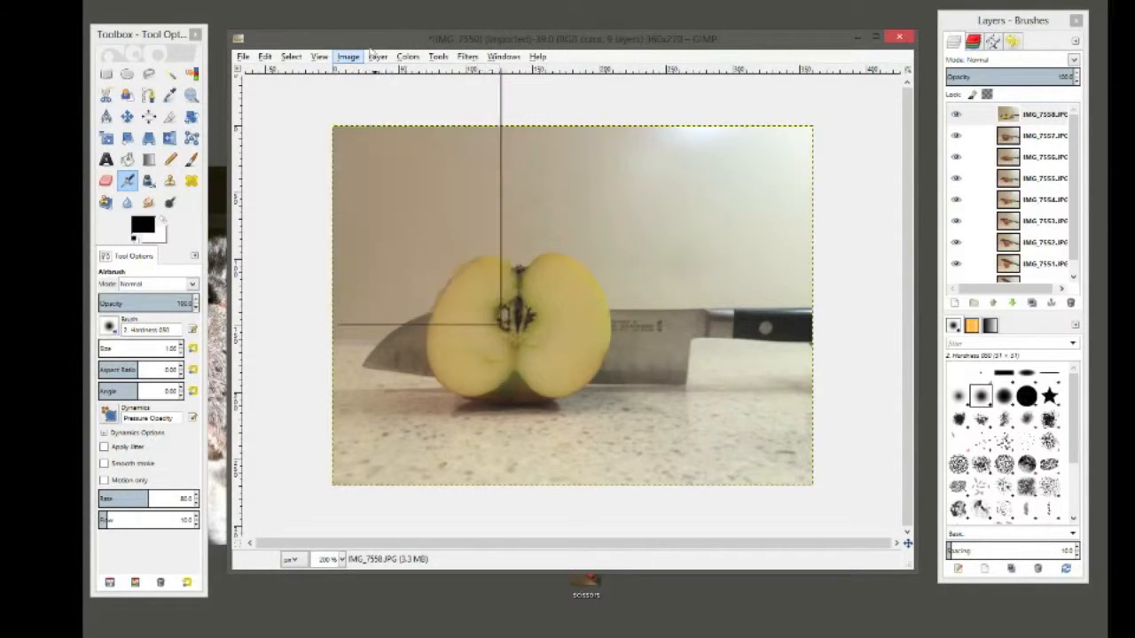
Open the animation Playback preview of the apple image, place its window over the canvas and enlarge it
click(467, 56)
mouse_move(532, 299)
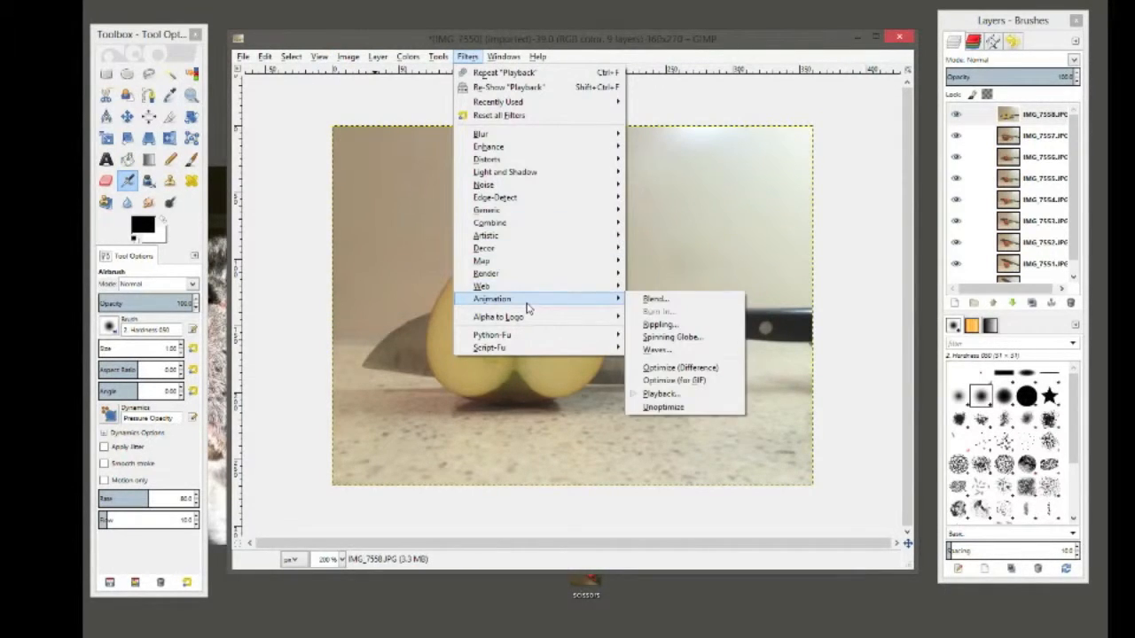
click(661, 393)
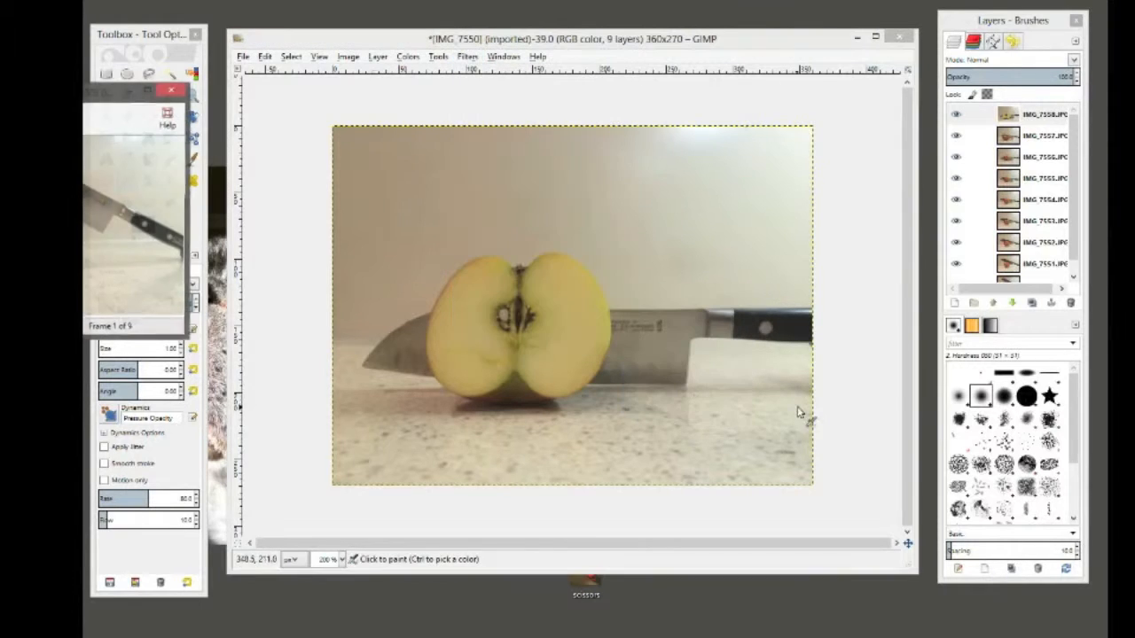
drag(116, 100, 544, 111)
drag(613, 351, 901, 539)
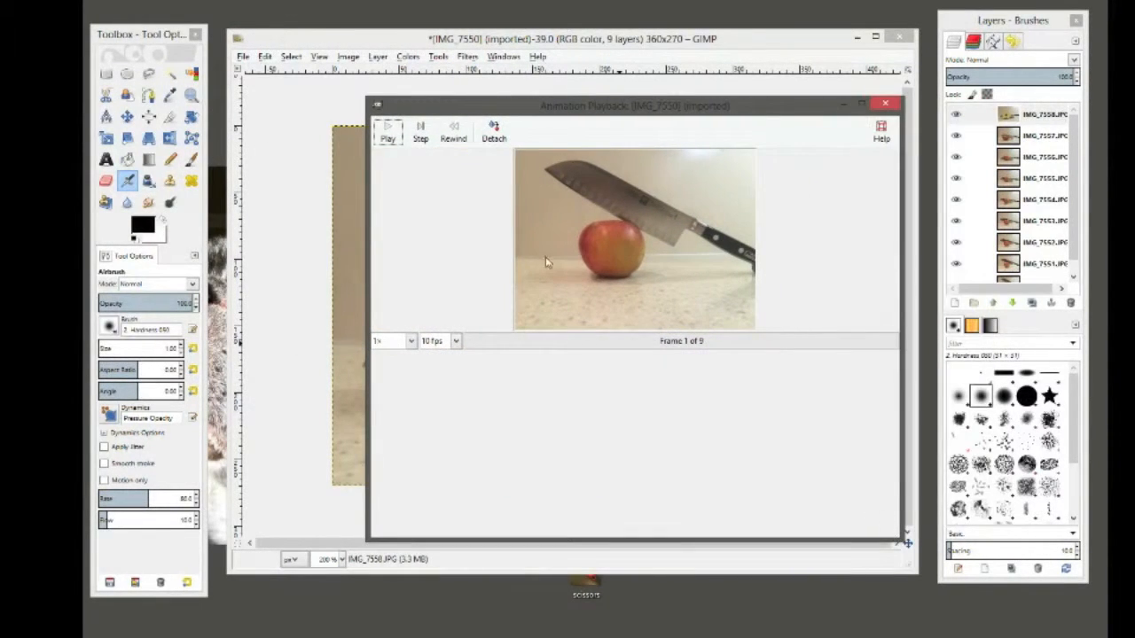
Play the apple-cutting animation and set the preview's frame rate to 30 fps
click(389, 131)
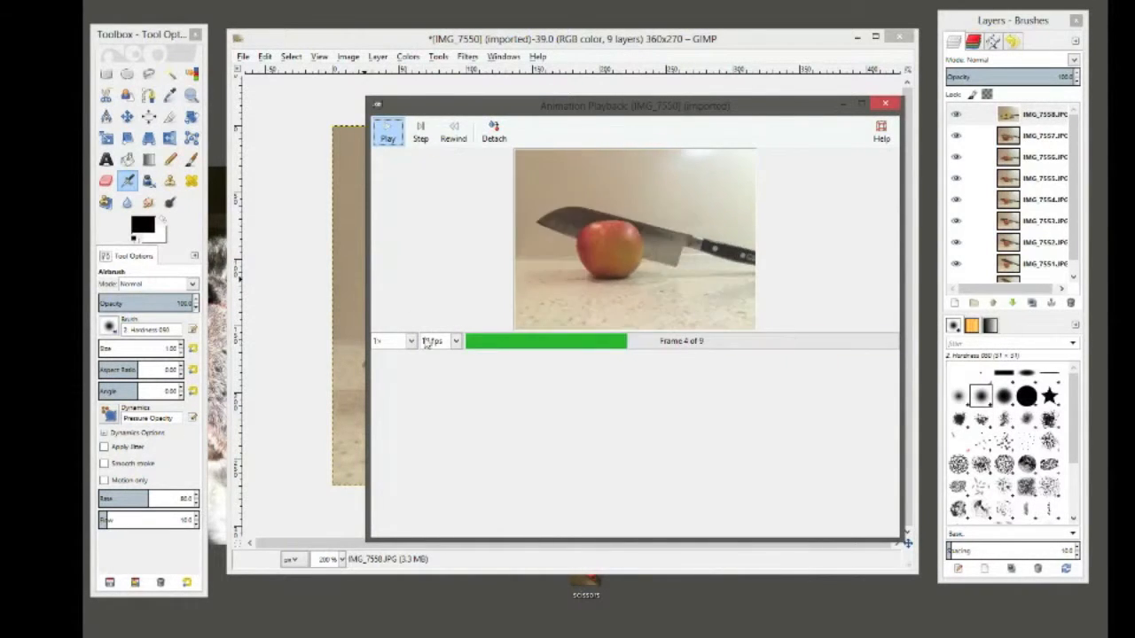
click(456, 341)
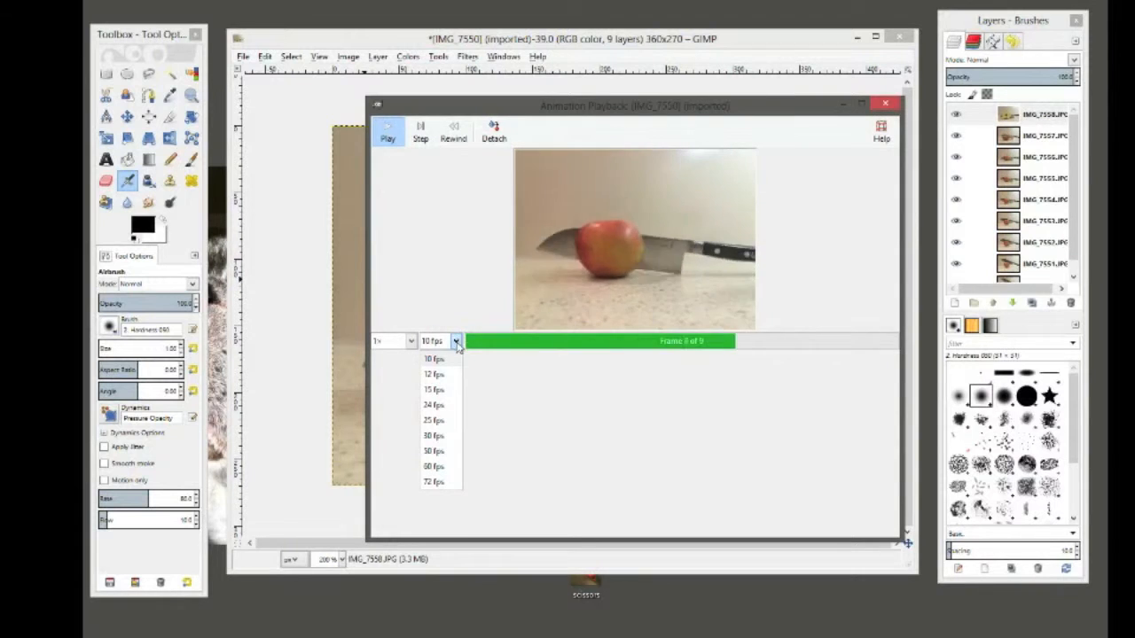
click(446, 435)
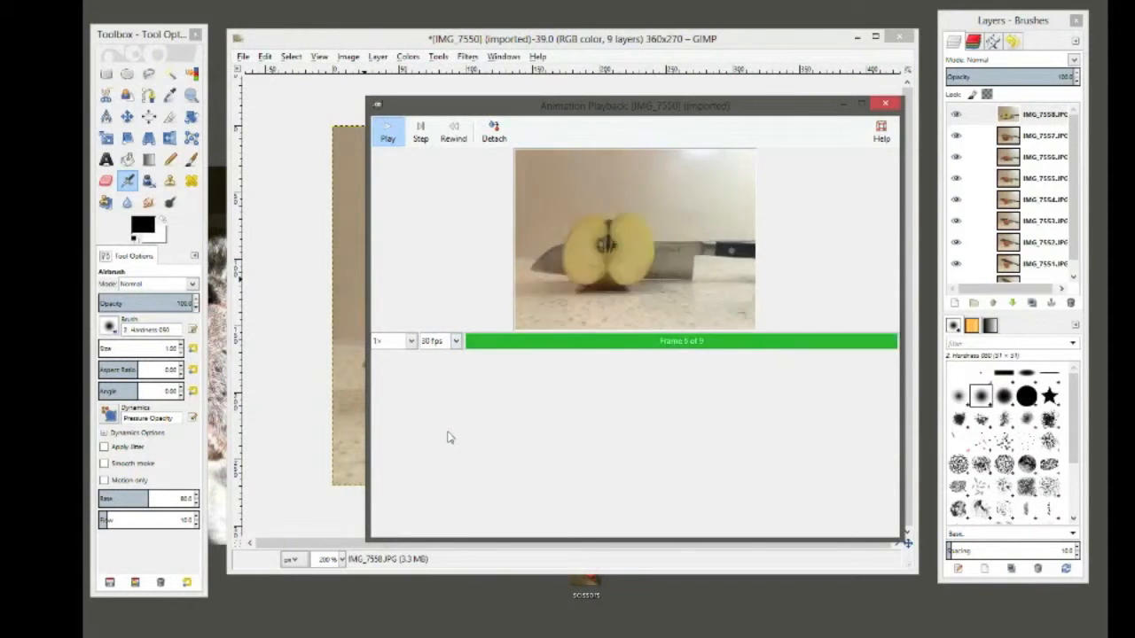
Set the animation preview's frame rate to 10 fps and close the preview
click(456, 342)
click(450, 362)
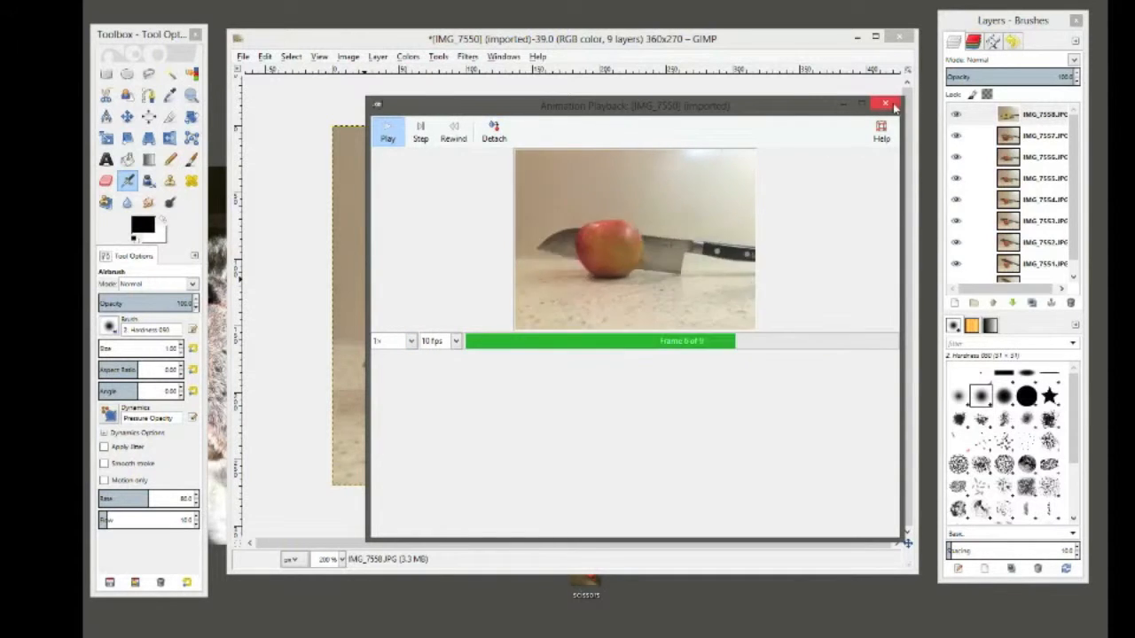
click(490, 129)
Export the apple image to the Desktop as a forever-looping animated GIF named knife.gif and view it in the browser
click(249, 58)
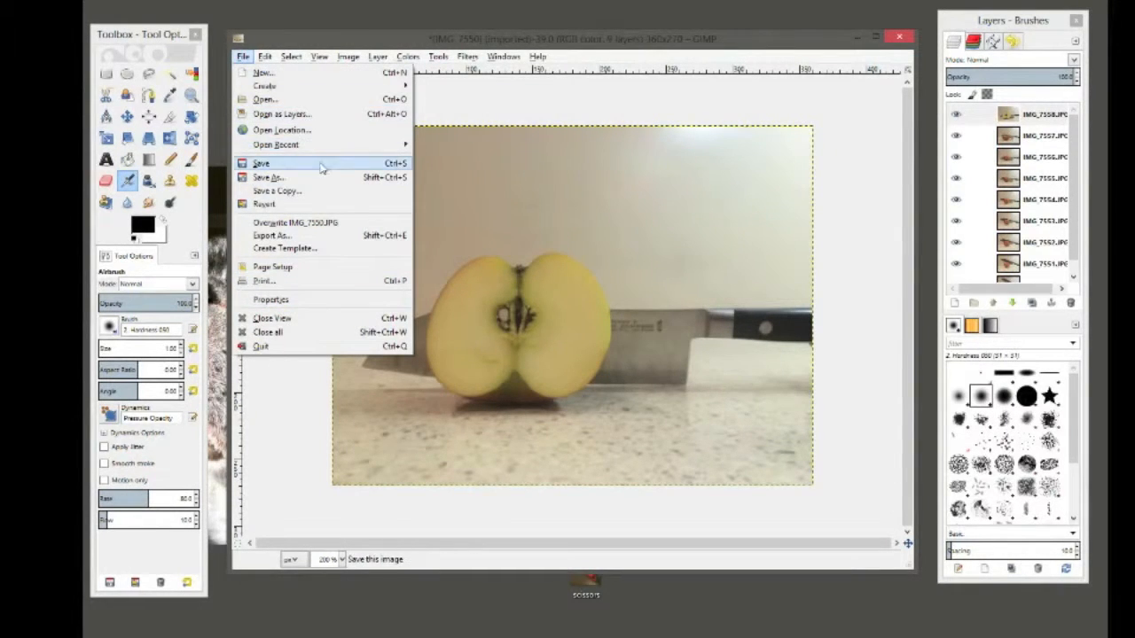
click(307, 237)
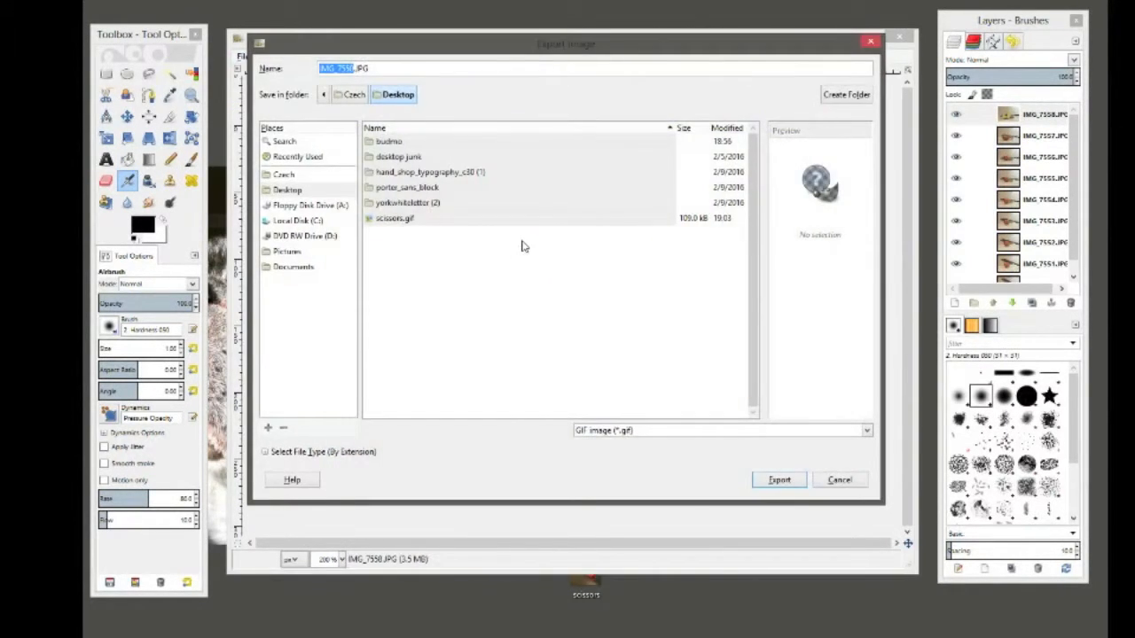
text(knife)
click(671, 431)
click(671, 431)
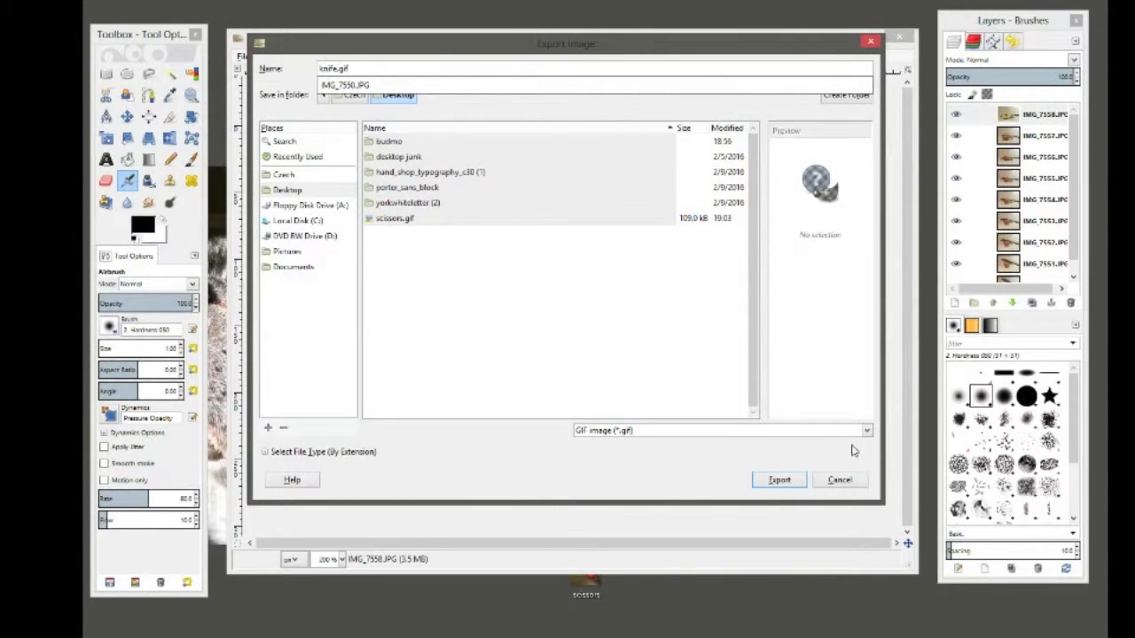
click(789, 484)
click(785, 481)
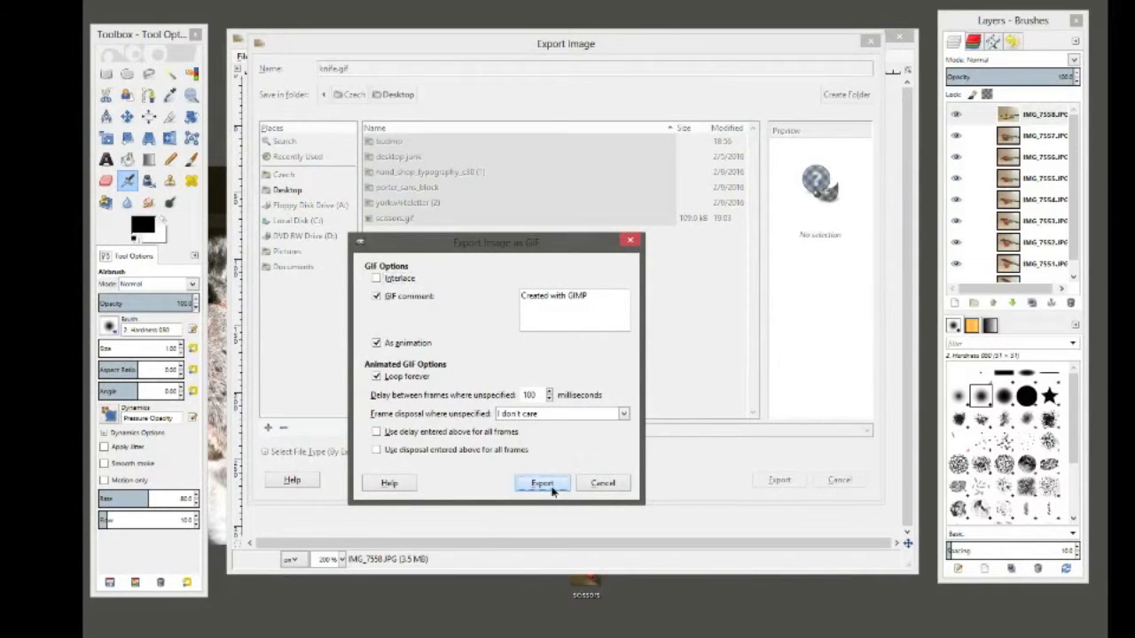
click(540, 484)
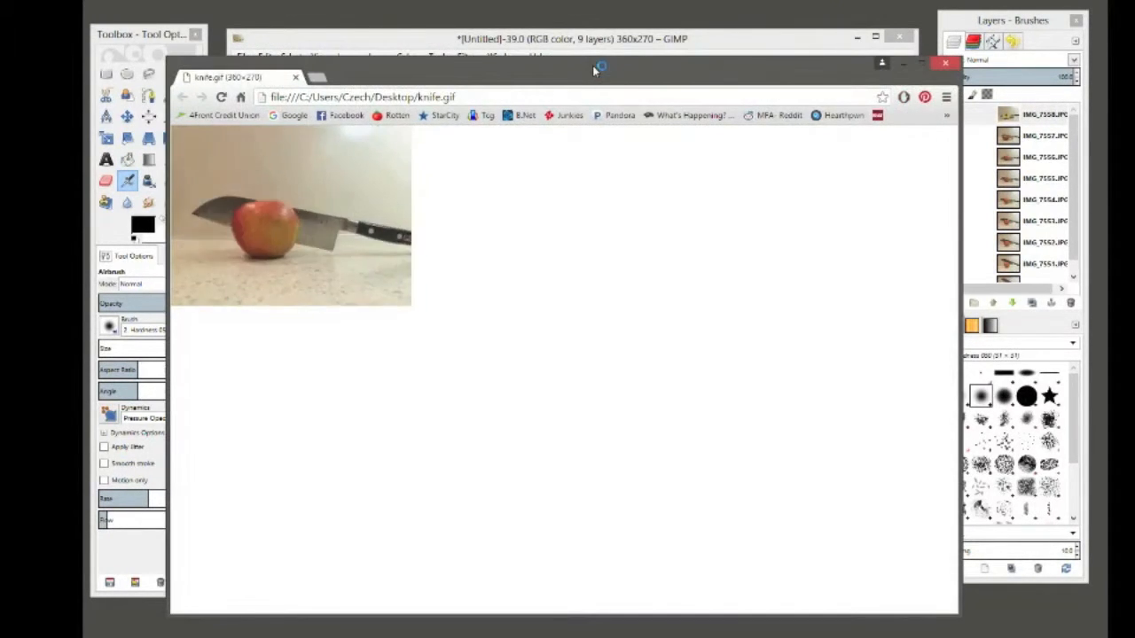
drag(596, 71, 653, 64)
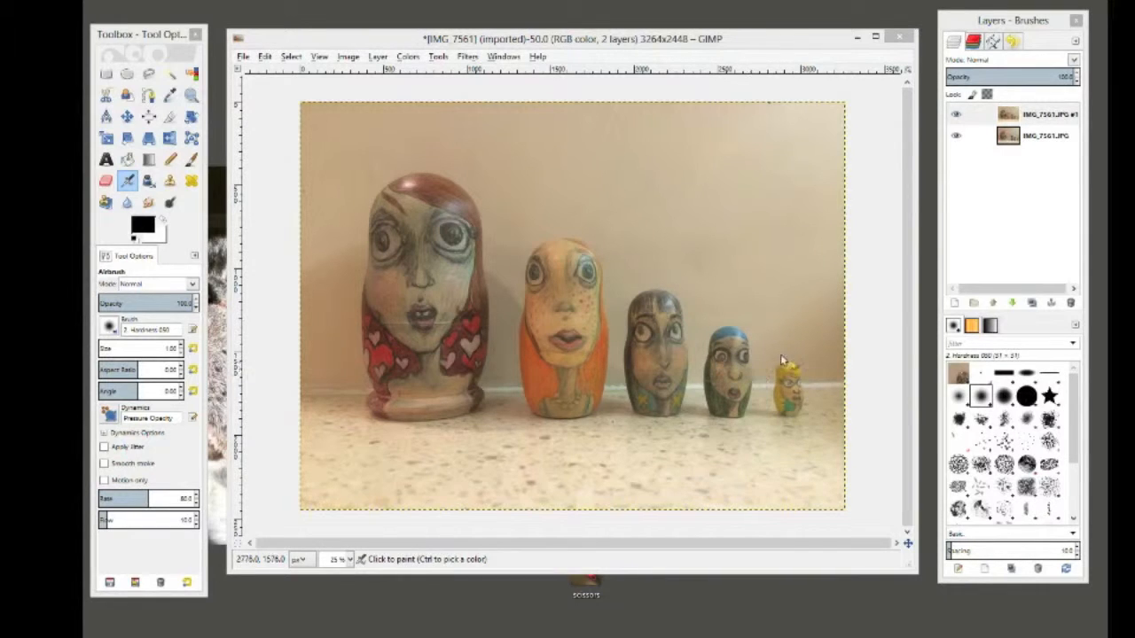
Toggle the visibility of the top layer IMG_7561.JPG #1 in the dolls image repeatedly to compare the two photos, leaving it visible
click(957, 120)
click(958, 121)
click(957, 121)
click(958, 121)
click(958, 122)
click(958, 122)
click(957, 121)
click(958, 121)
click(957, 122)
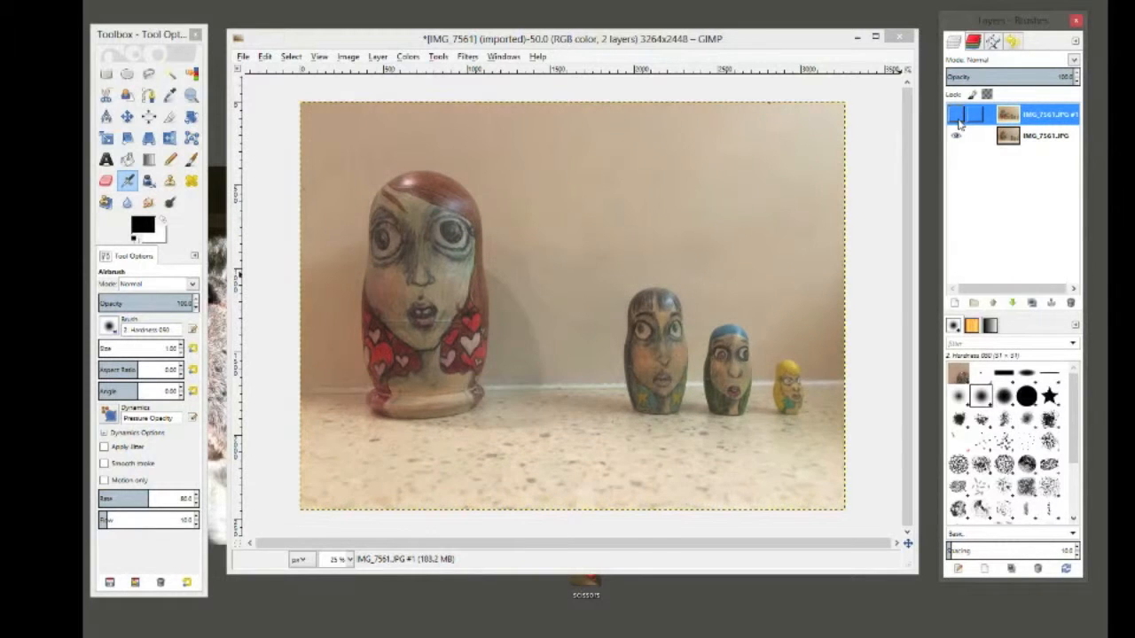
click(958, 122)
click(958, 122)
click(958, 122)
click(957, 121)
click(960, 125)
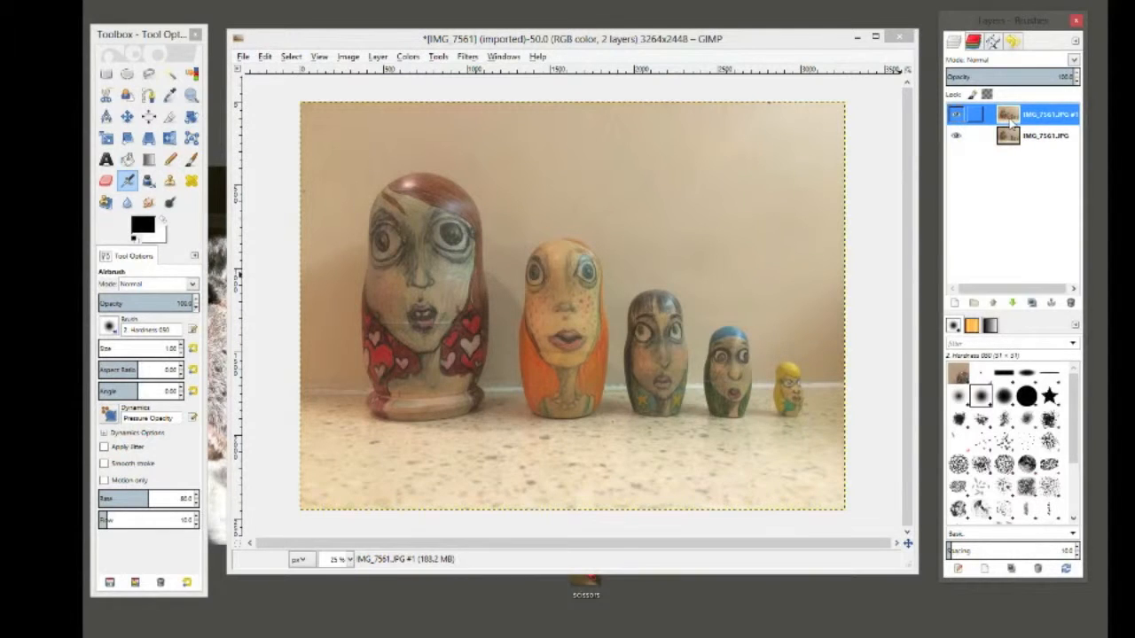
Export the dolls image with the top layer fully opaque to the Desktop as the JPEG file image1.JPG at quality 95
click(243, 57)
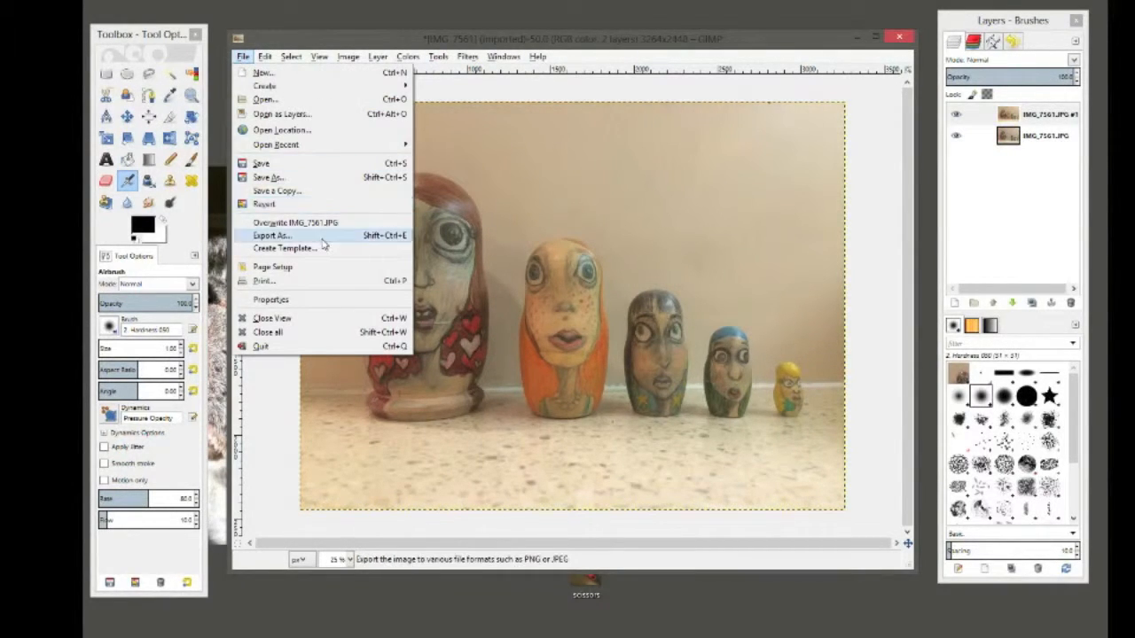
click(284, 235)
text(image)
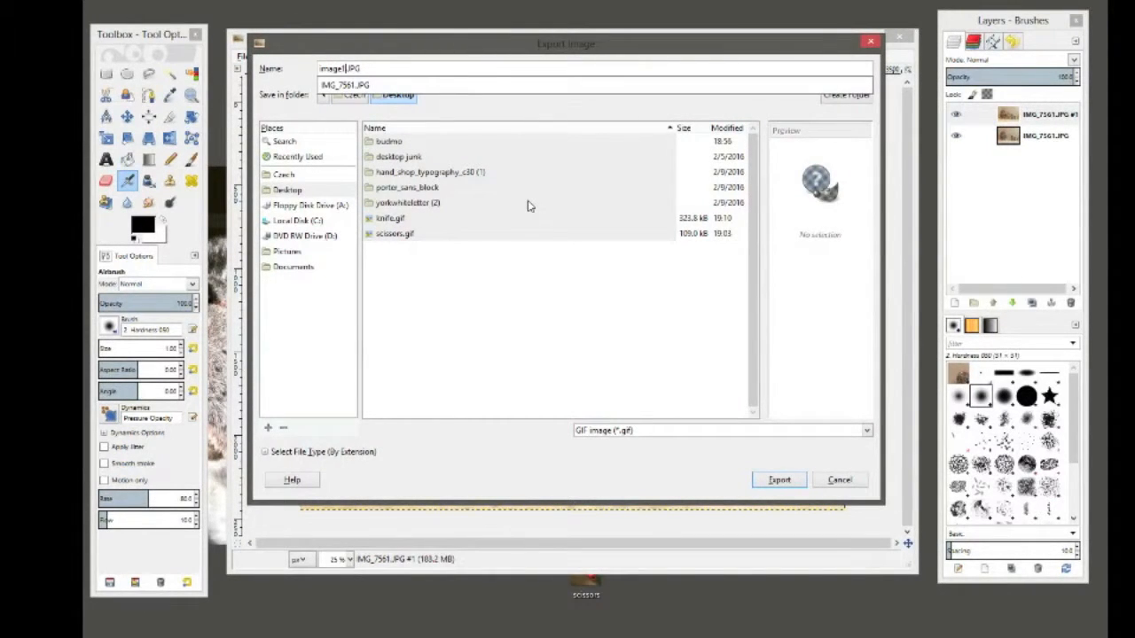
click(758, 433)
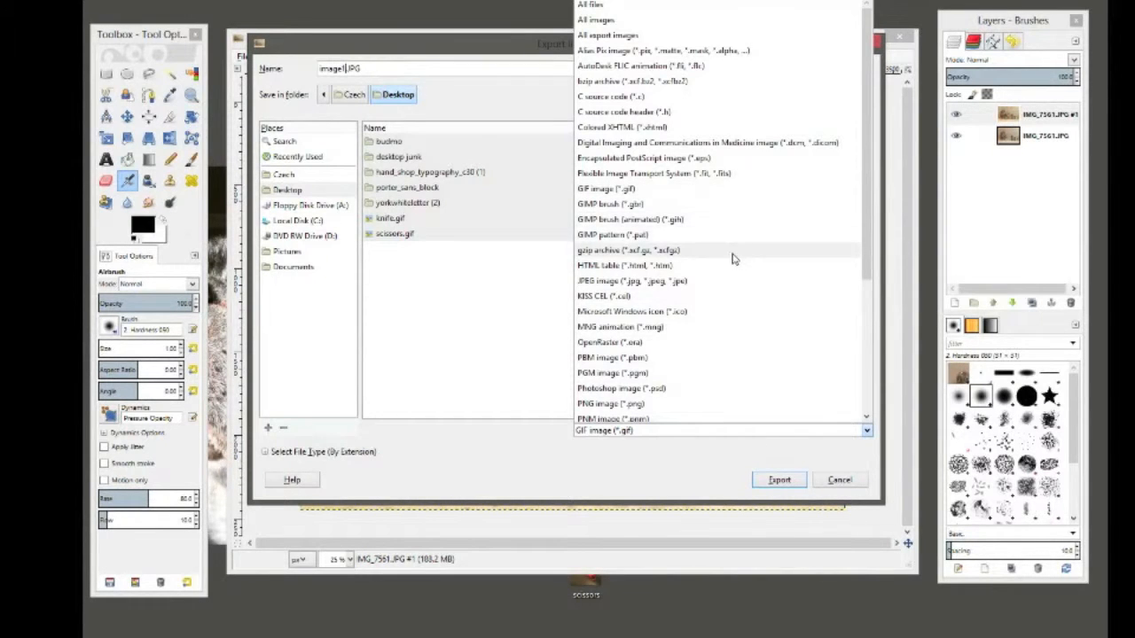
click(712, 282)
click(794, 484)
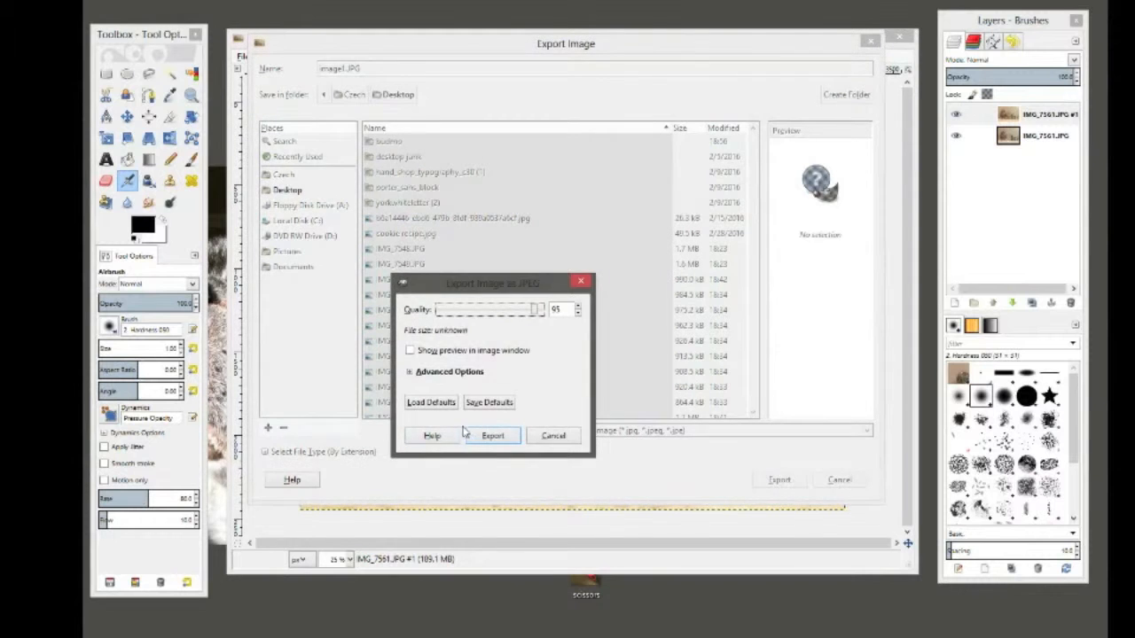
click(484, 434)
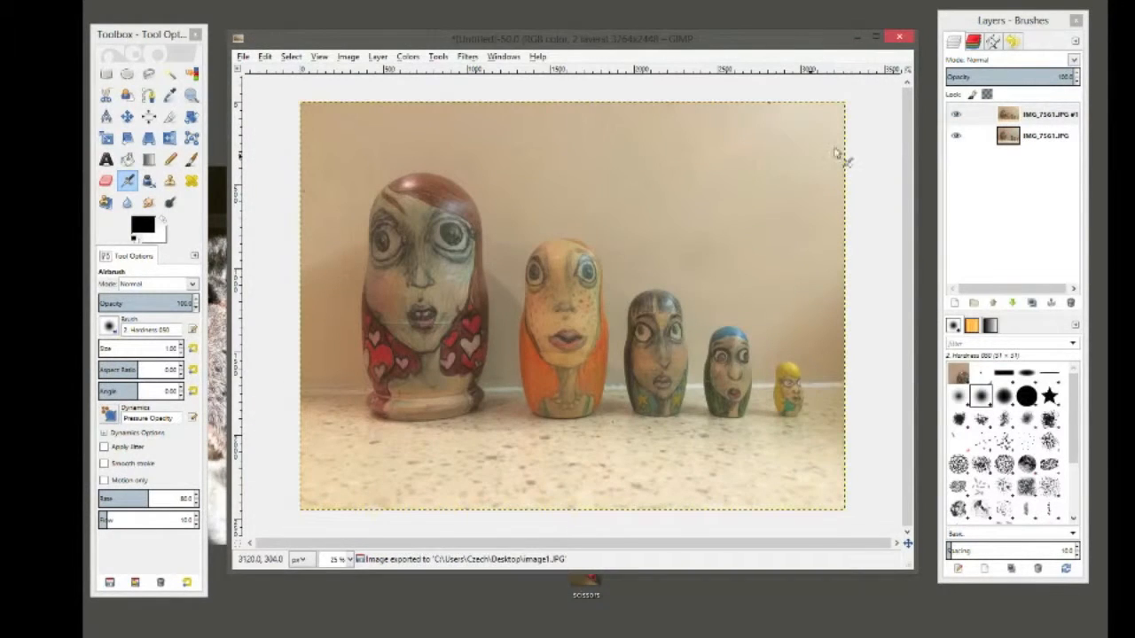
Set the opacity of the top layer IMG_7561.JPG #1 to 75
click(1012, 118)
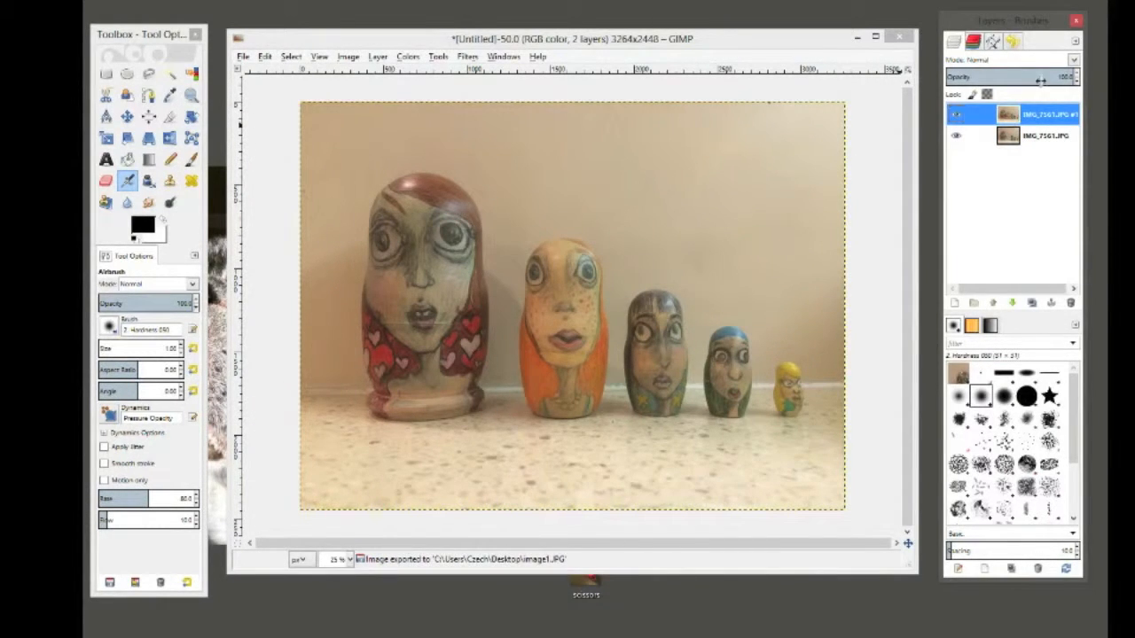
click(1071, 77)
text(50)
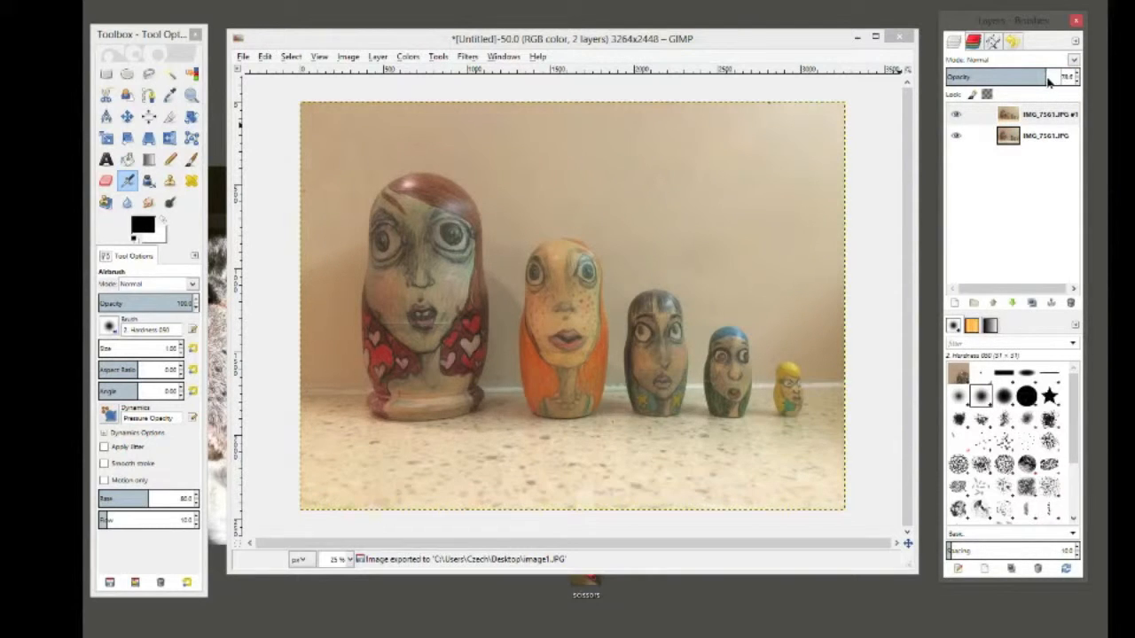
drag(1049, 81, 1043, 82)
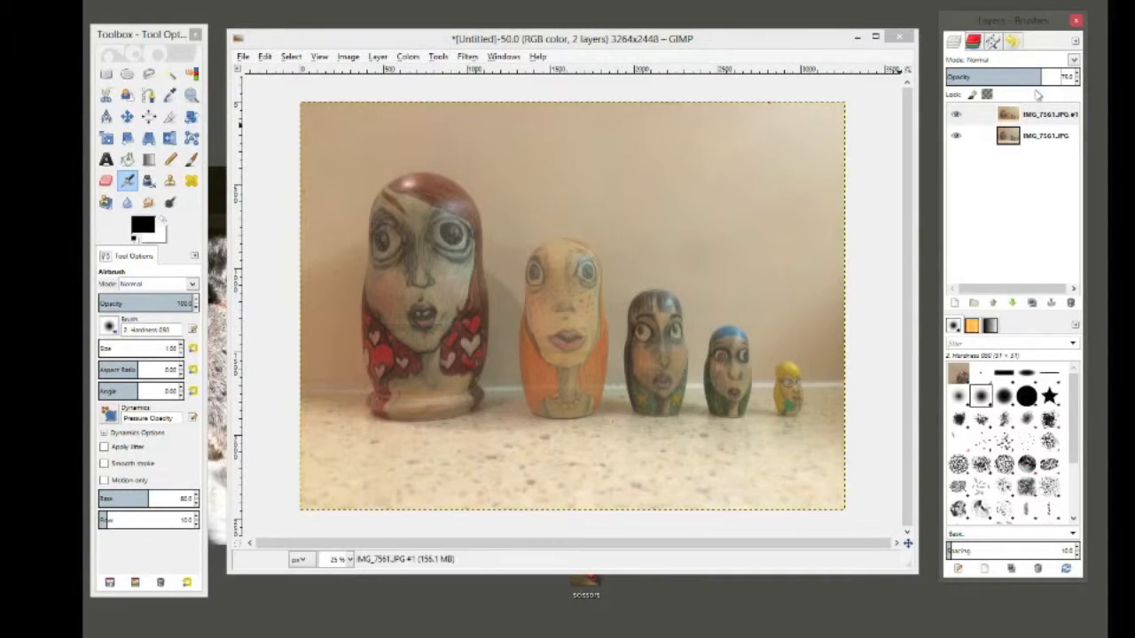
Export the partly faded dolls image to the Desktop as image2.JPG at JPEG quality 95
click(244, 57)
click(297, 239)
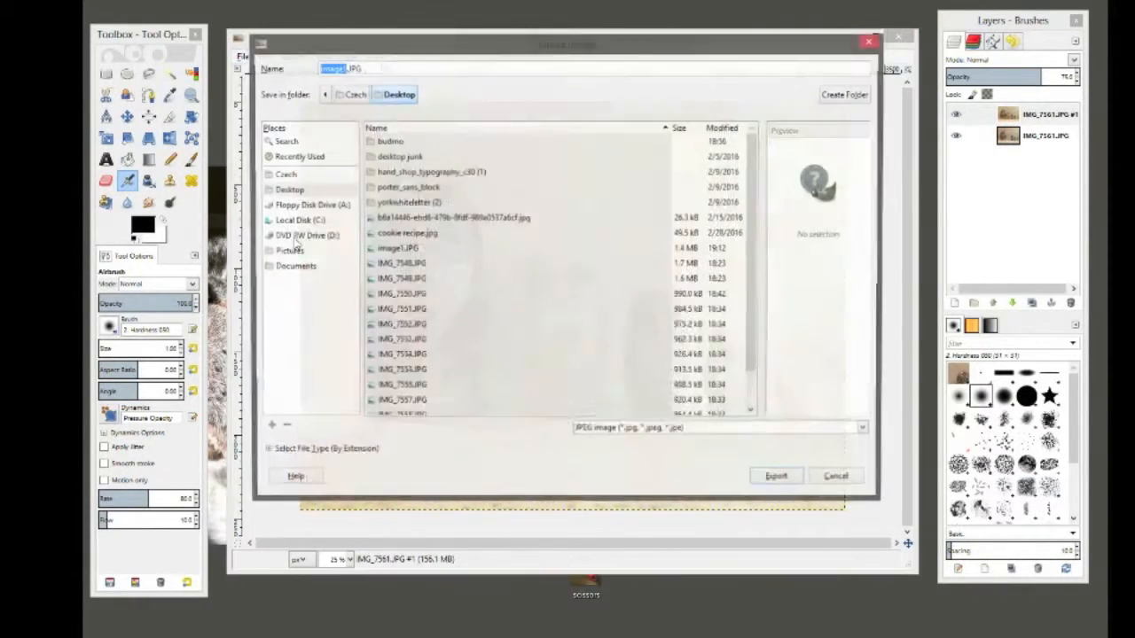
text(imag)
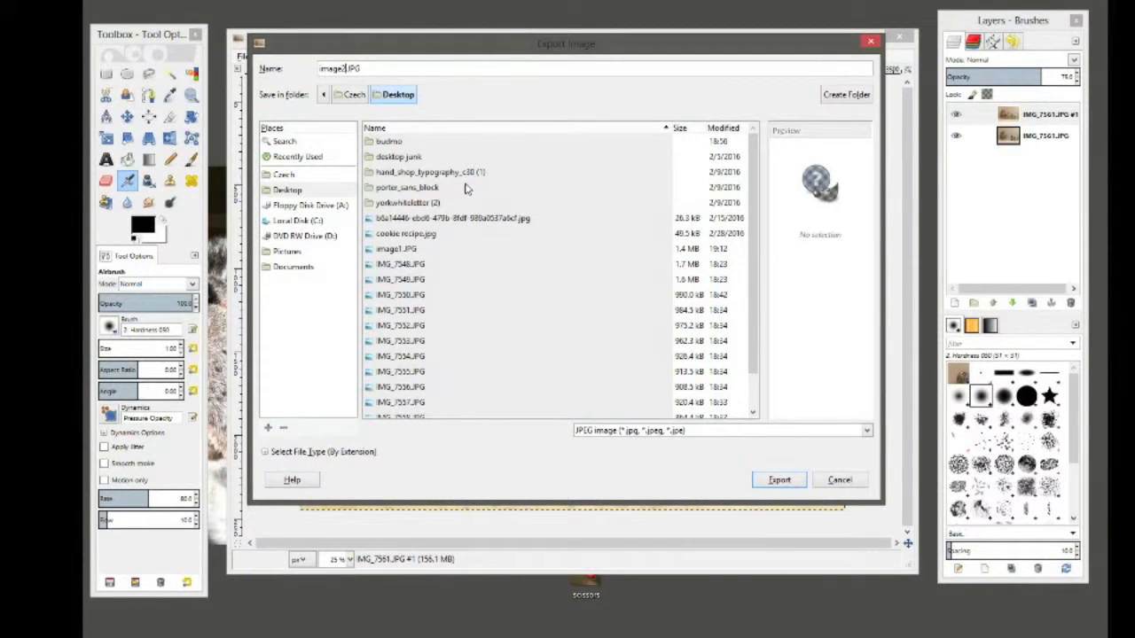
click(782, 479)
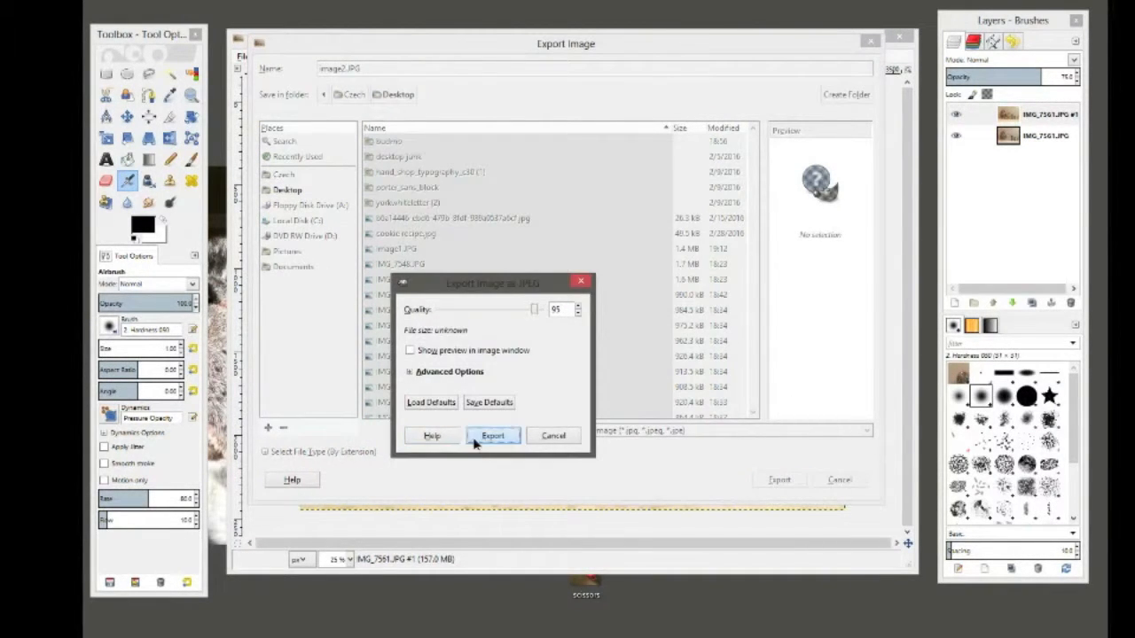
click(492, 436)
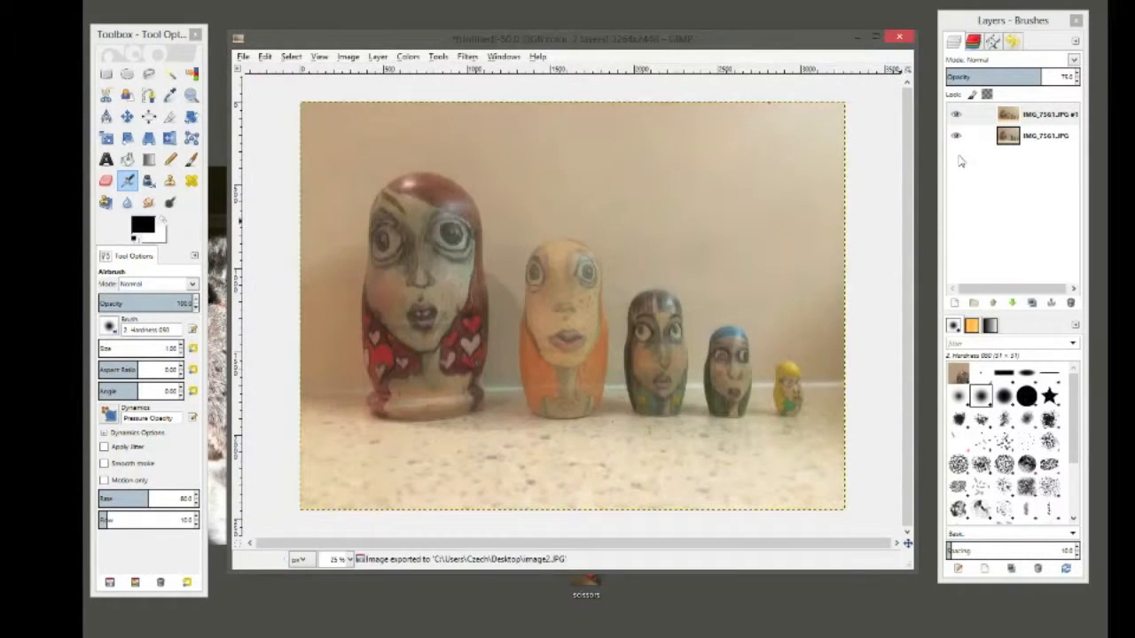
Set the top layer's opacity to 50 and export the dolls image to the Desktop as image3.JPG
click(1029, 114)
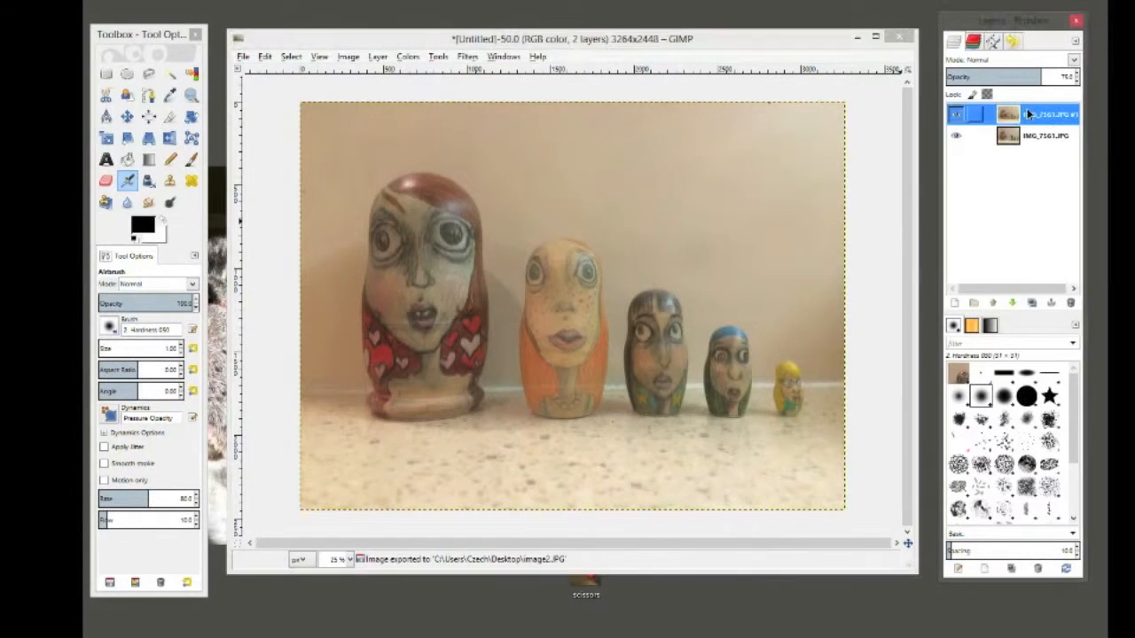
drag(1042, 76, 1013, 77)
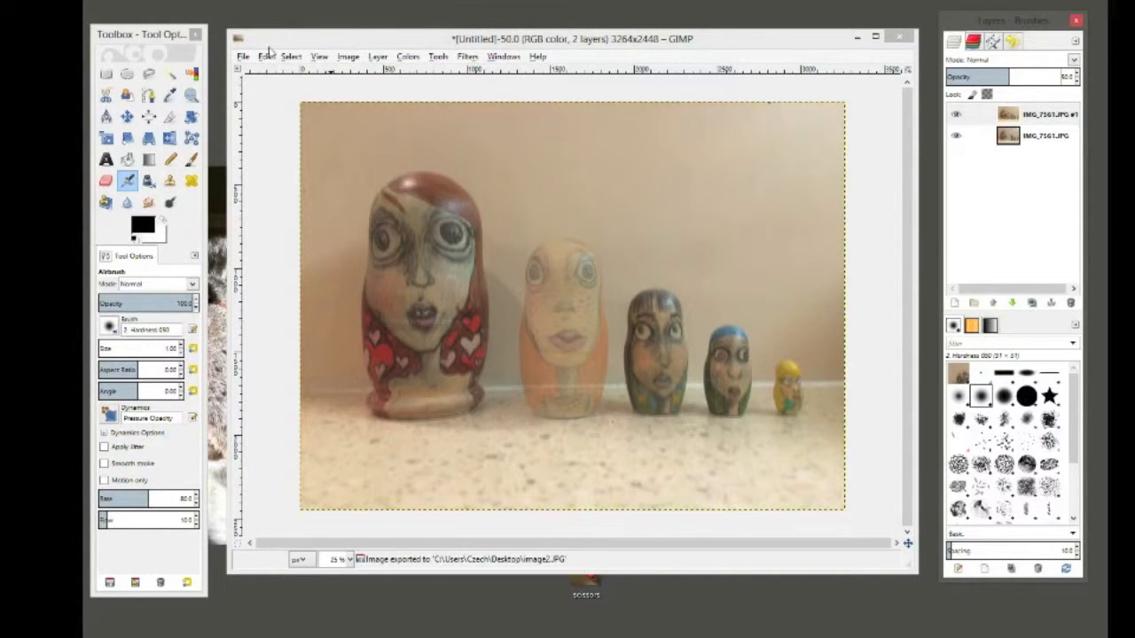
click(243, 56)
mouse_move(319, 58)
mouse_move(243, 55)
click(270, 233)
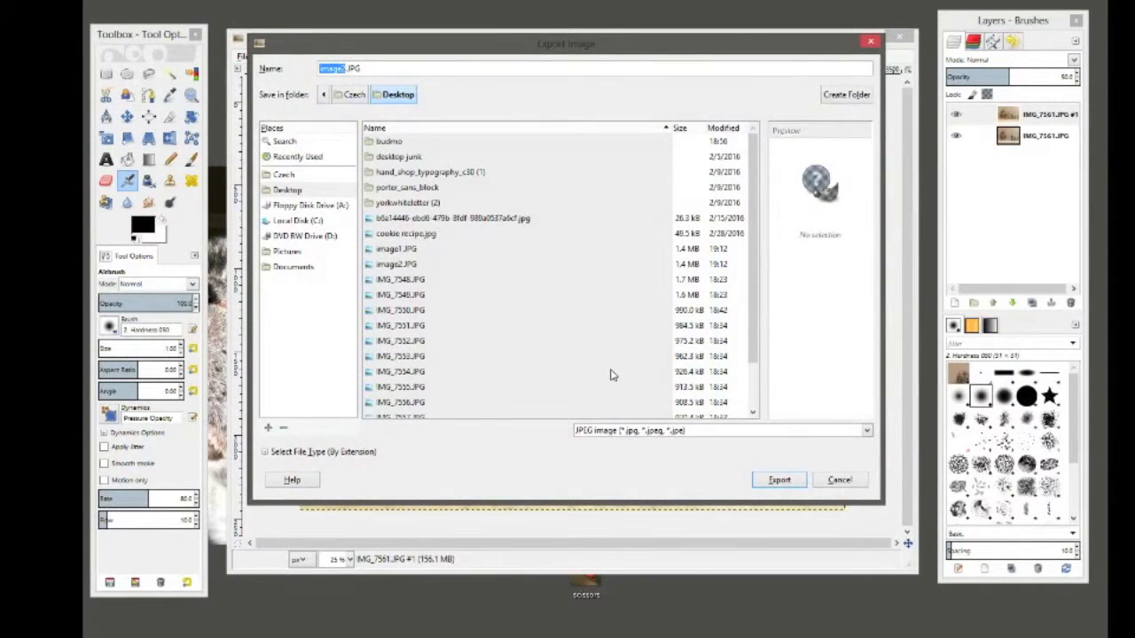
text(image3)
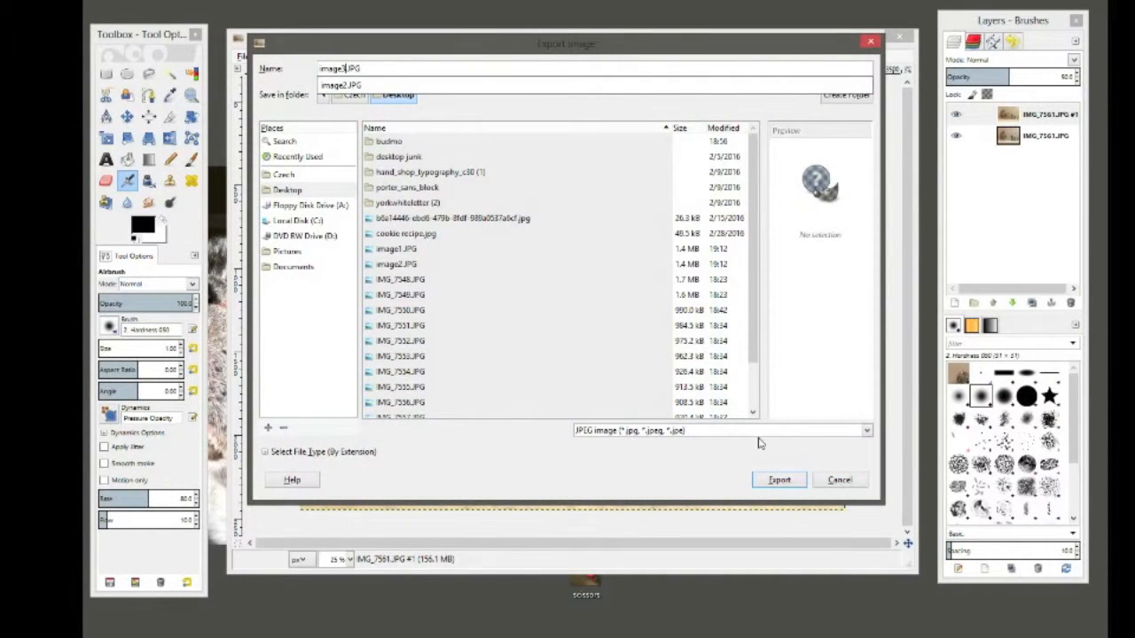
click(794, 485)
click(784, 481)
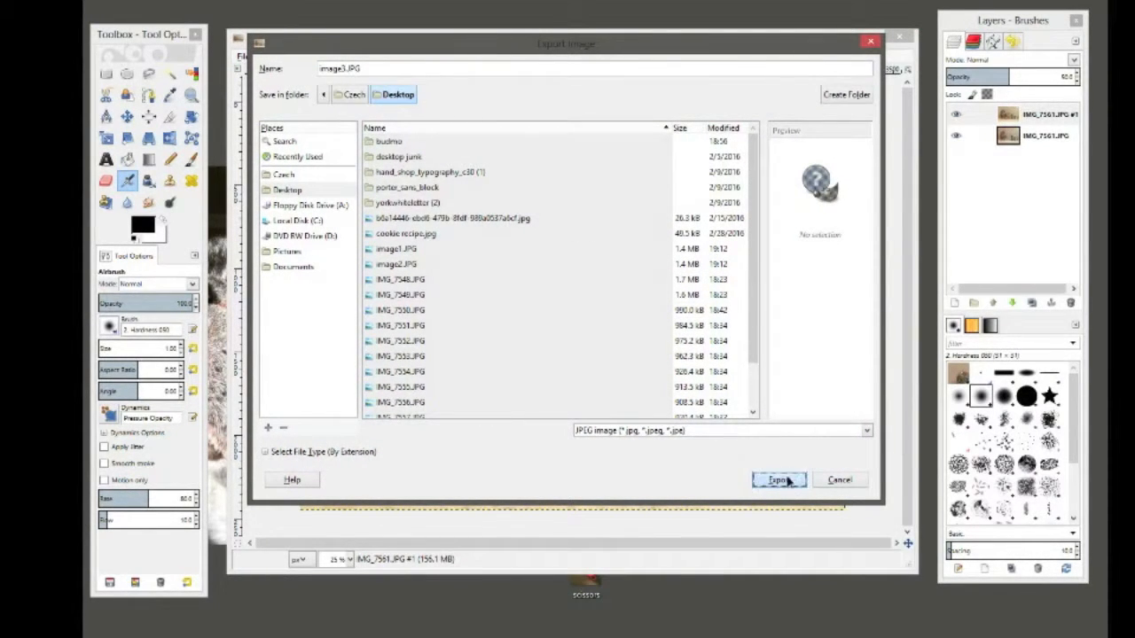
click(492, 437)
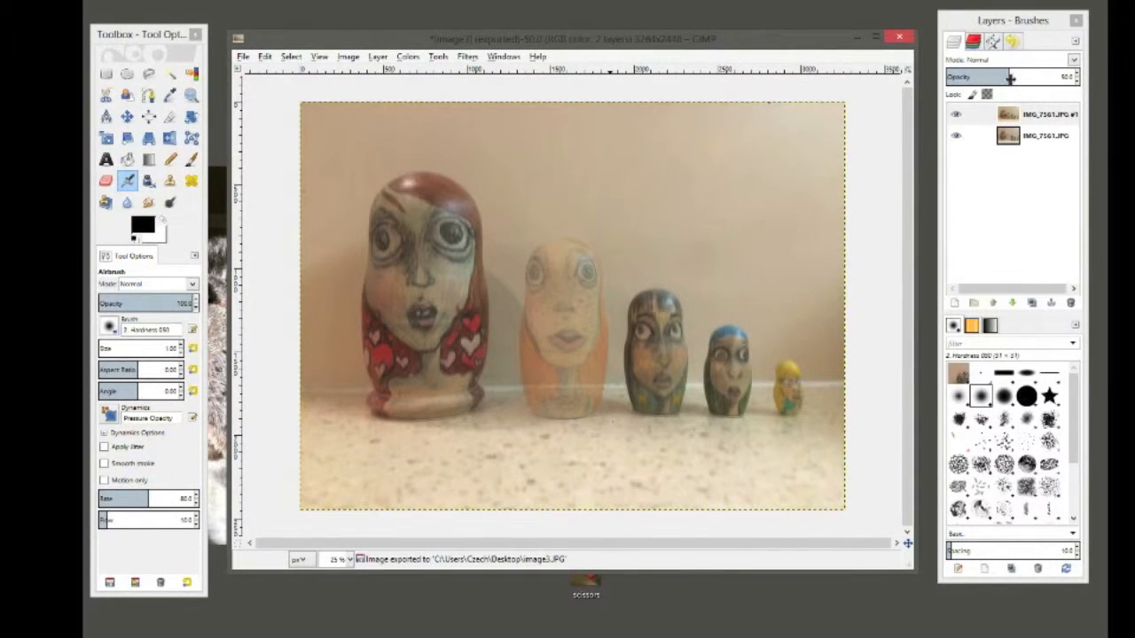
drag(1009, 78, 1002, 79)
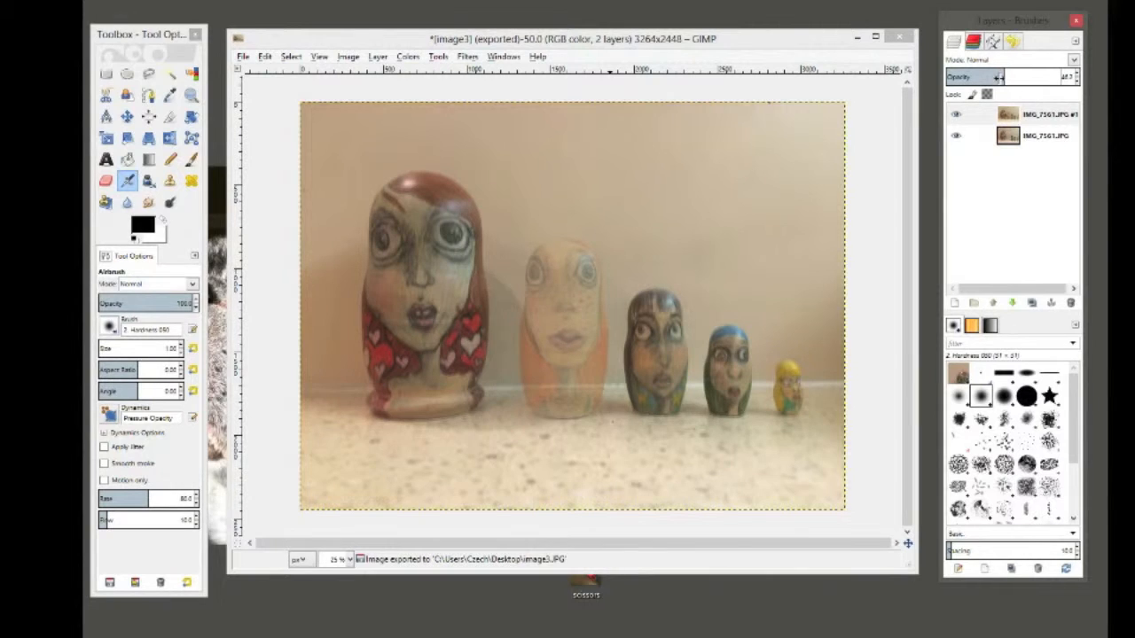
drag(1006, 78, 1002, 78)
key(ctrl+z)
double_click(1041, 117)
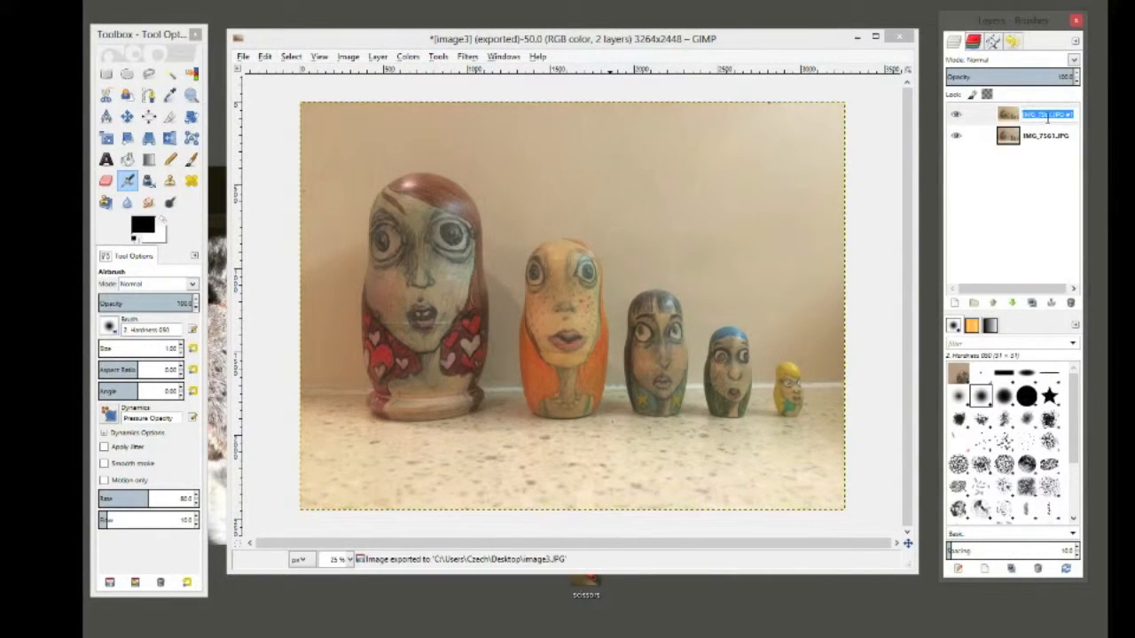
Select the top layer IMG_7561.JPG #1 and set its opacity to 25
click(1018, 117)
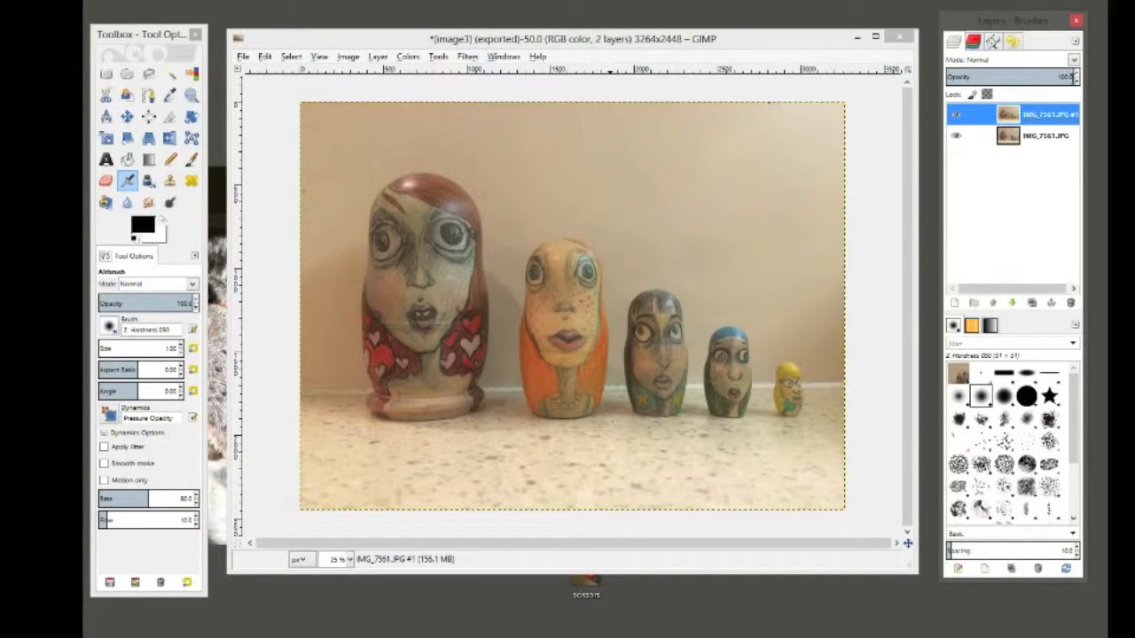
drag(1073, 77, 1058, 77)
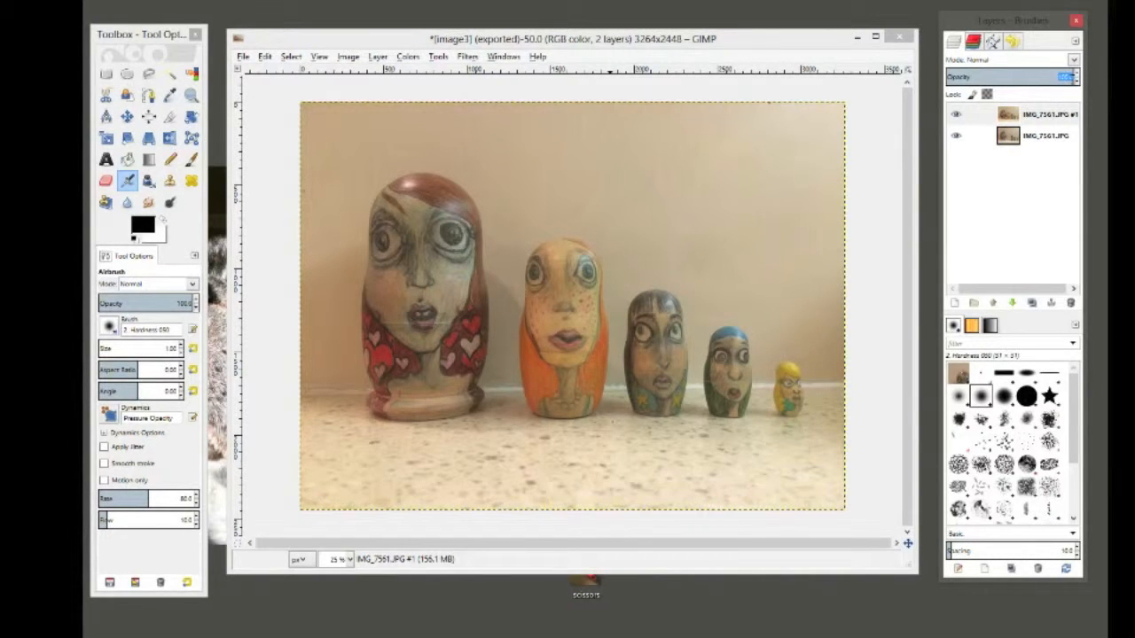
text(25)
key(Return)
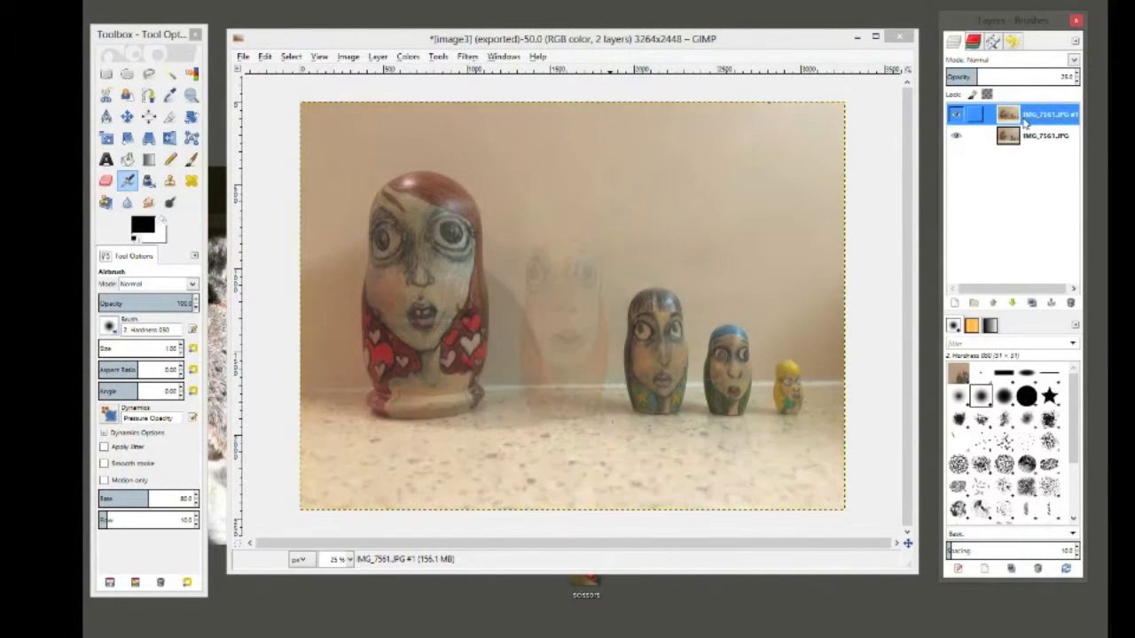
Export the dolls image with the strongly faded top layer to the Desktop as image4.JPG at JPEG quality 95
click(243, 57)
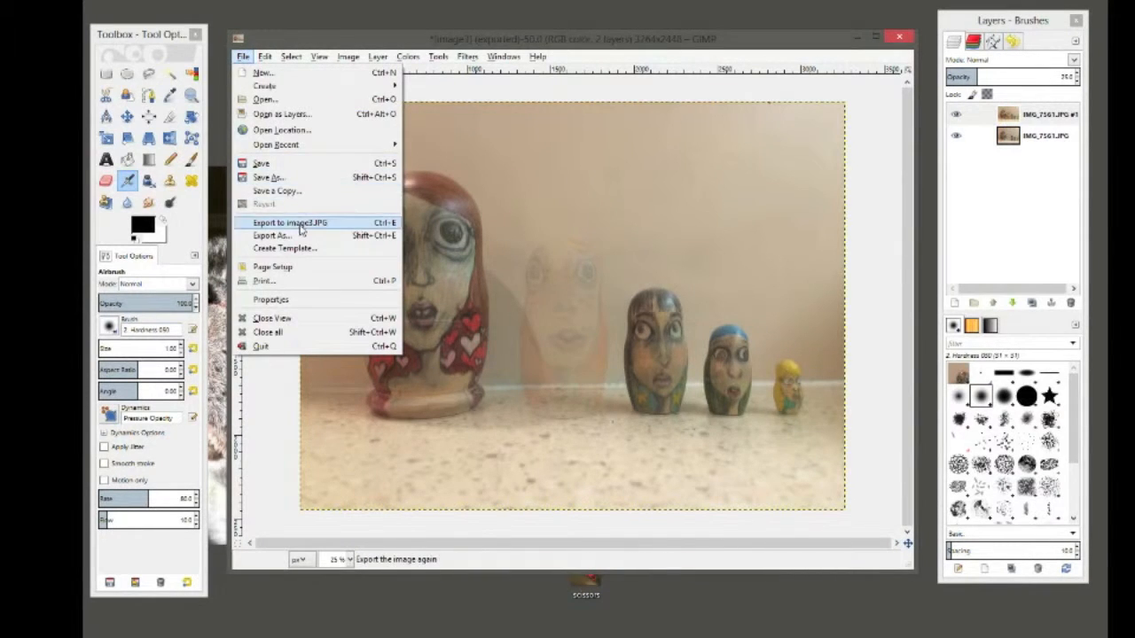
click(275, 235)
text(image4)
click(786, 483)
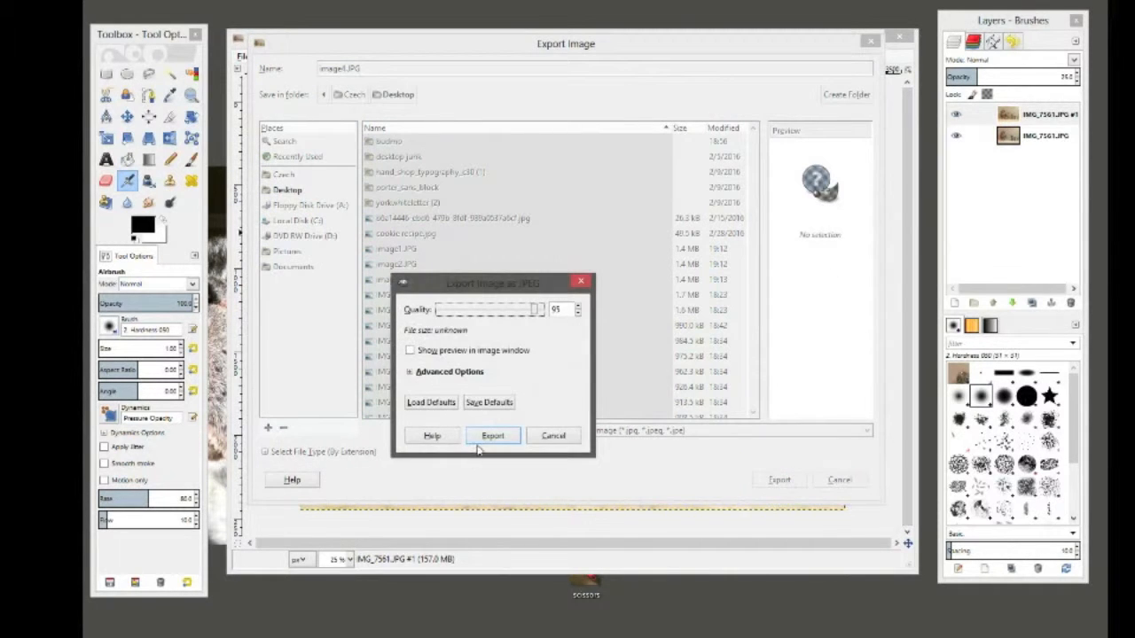
click(484, 439)
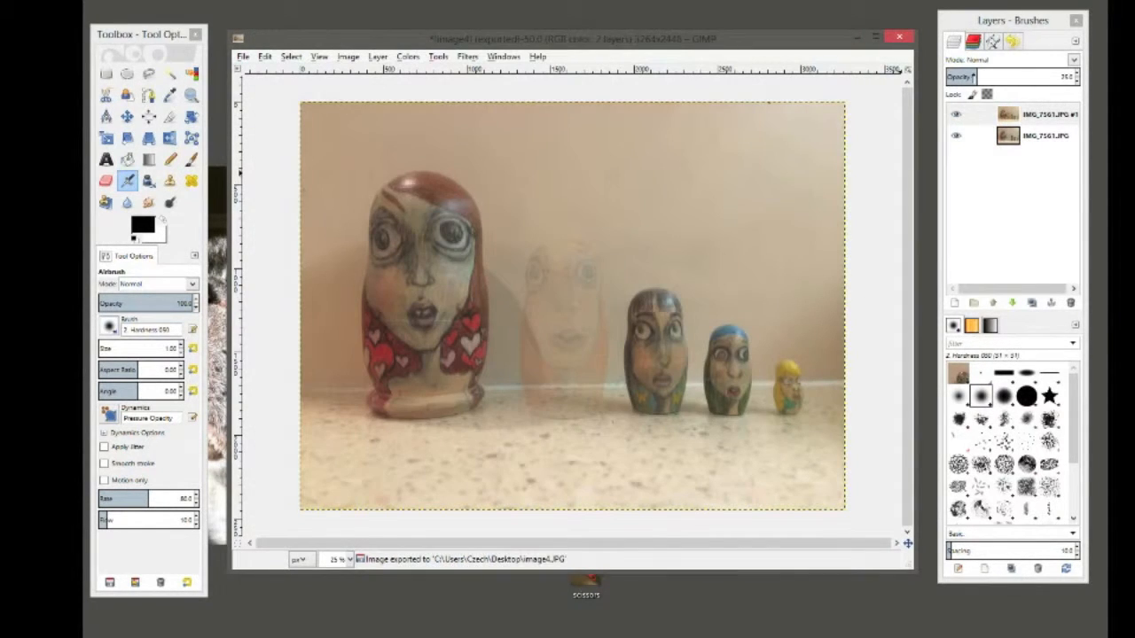
Set the top layer's opacity to 0 and export the dolls image to the Desktop as image5.JPG
drag(976, 77, 938, 78)
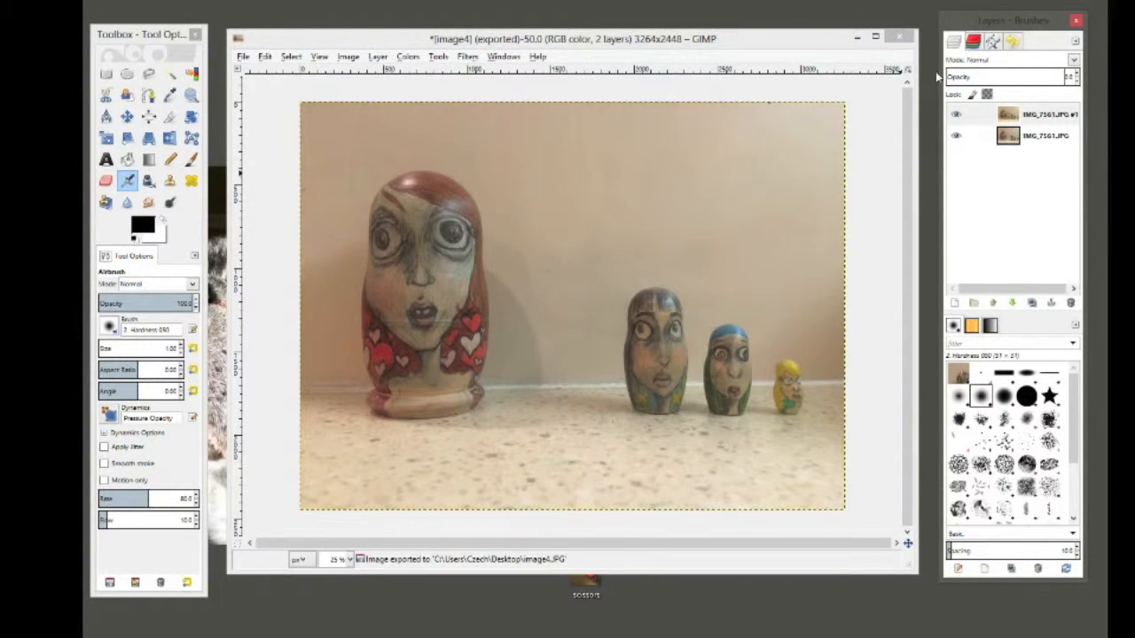
click(242, 57)
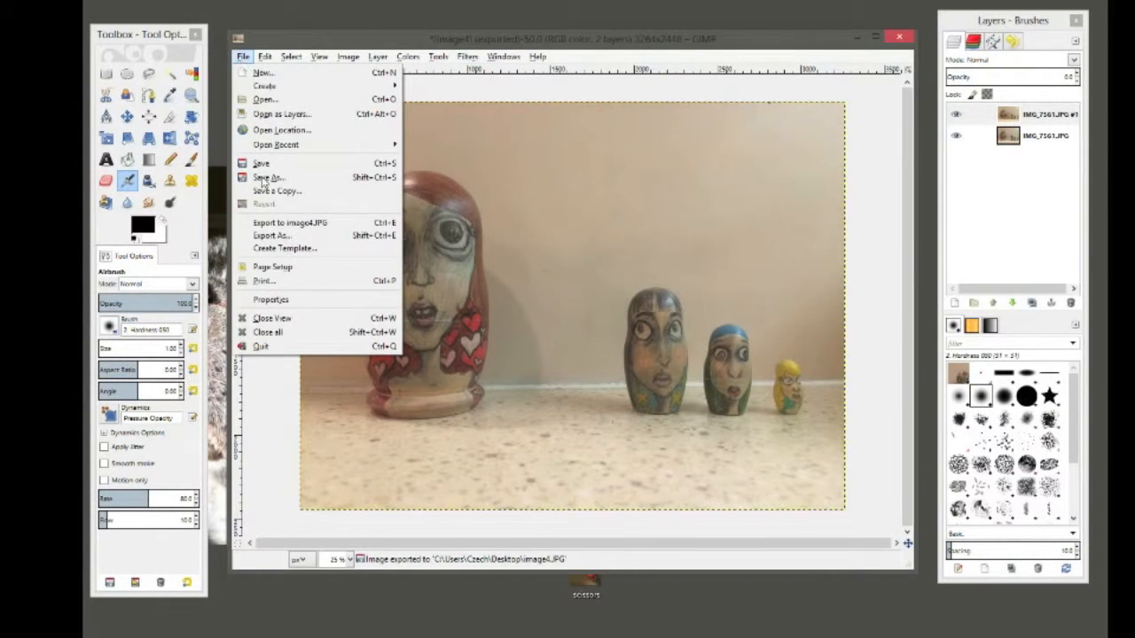
click(286, 242)
text(image5.JPG)
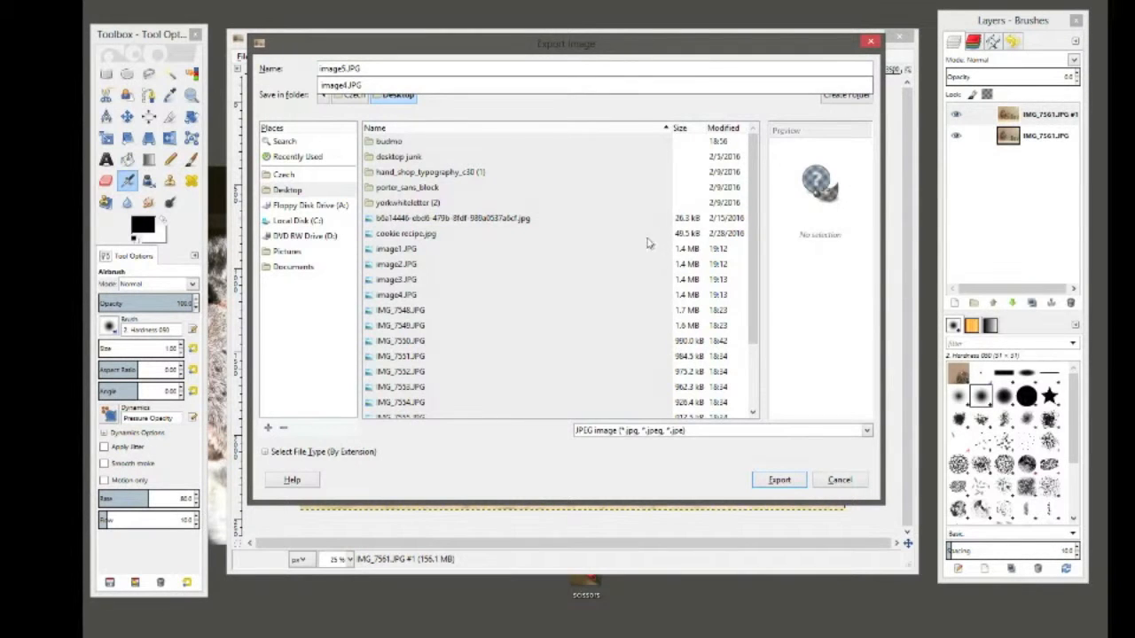
click(789, 487)
click(787, 483)
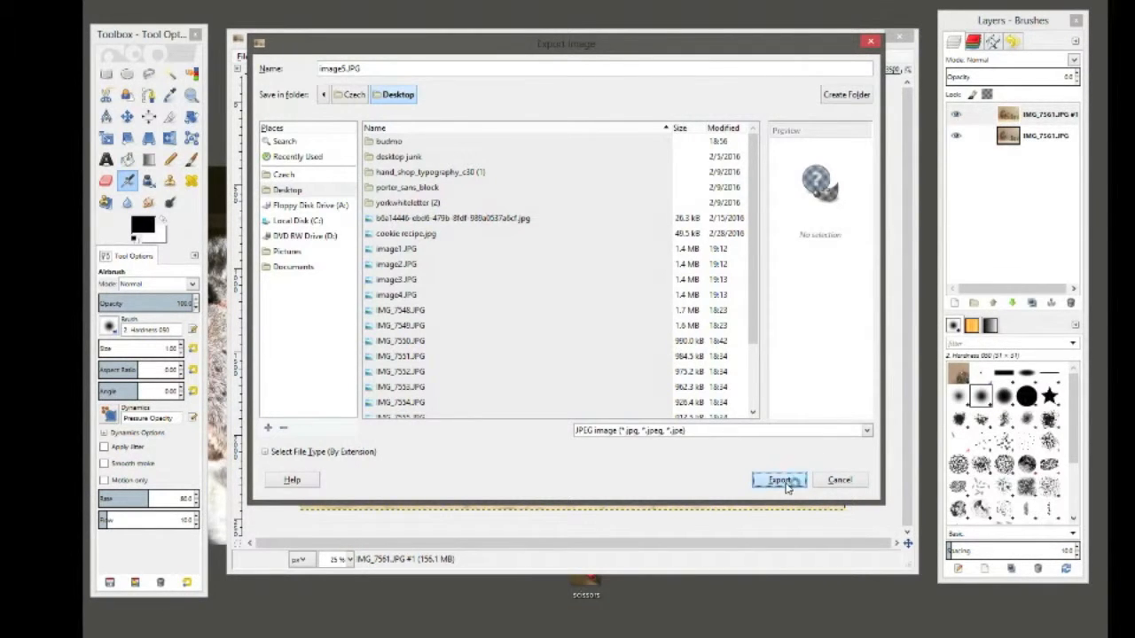
click(491, 436)
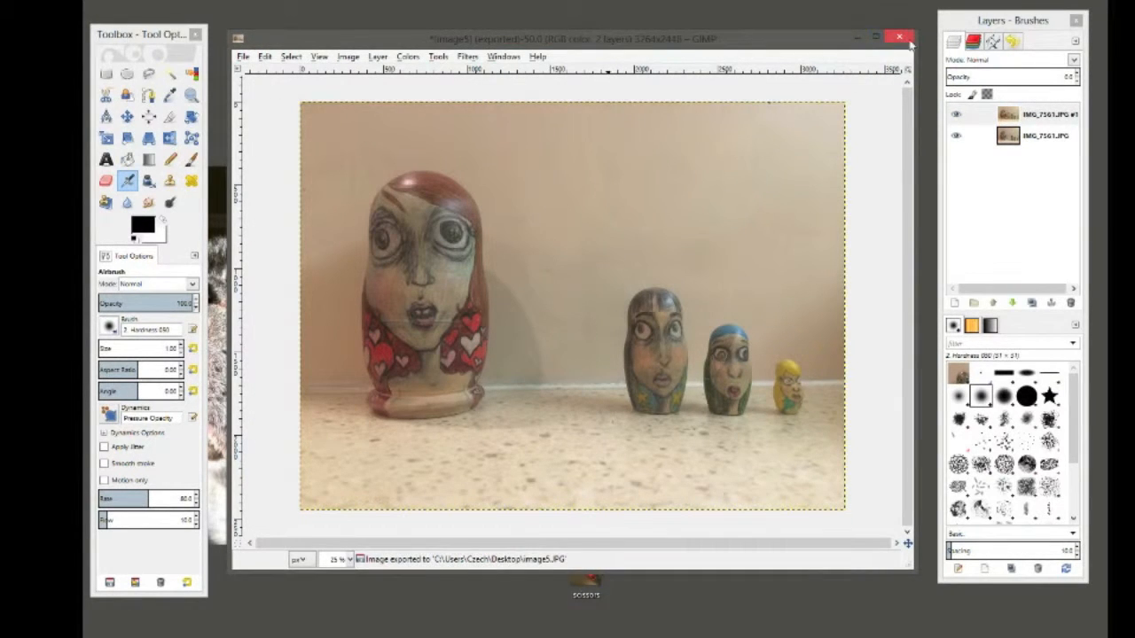
Close the layered dolls image without saving it and open image1.JPG from the Desktop
click(901, 38)
click(587, 406)
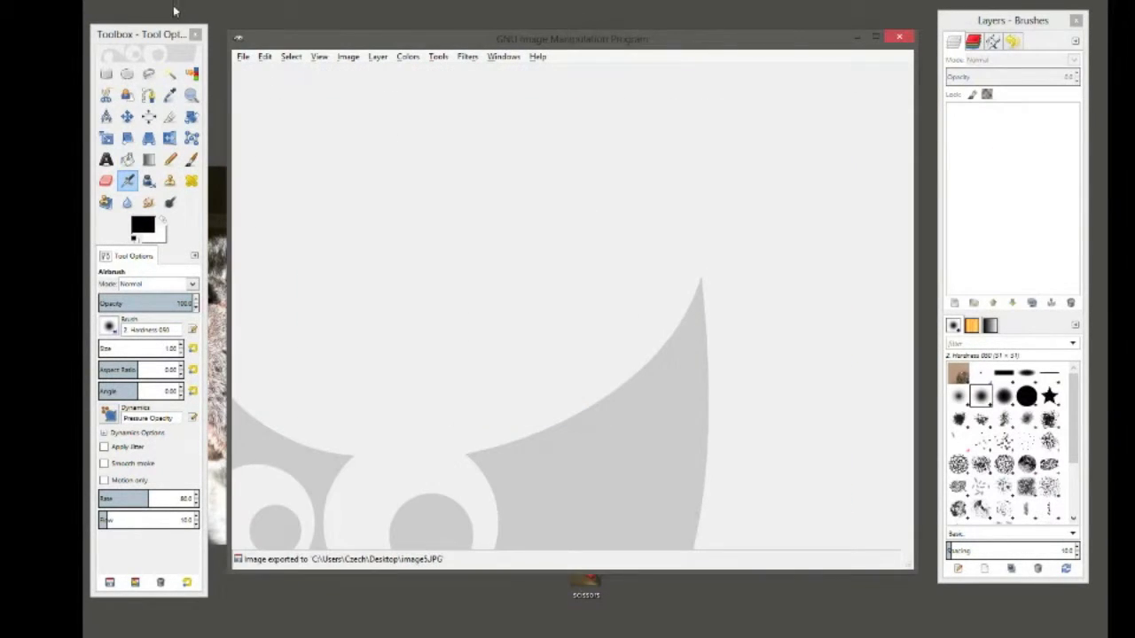
click(242, 57)
click(243, 57)
click(243, 57)
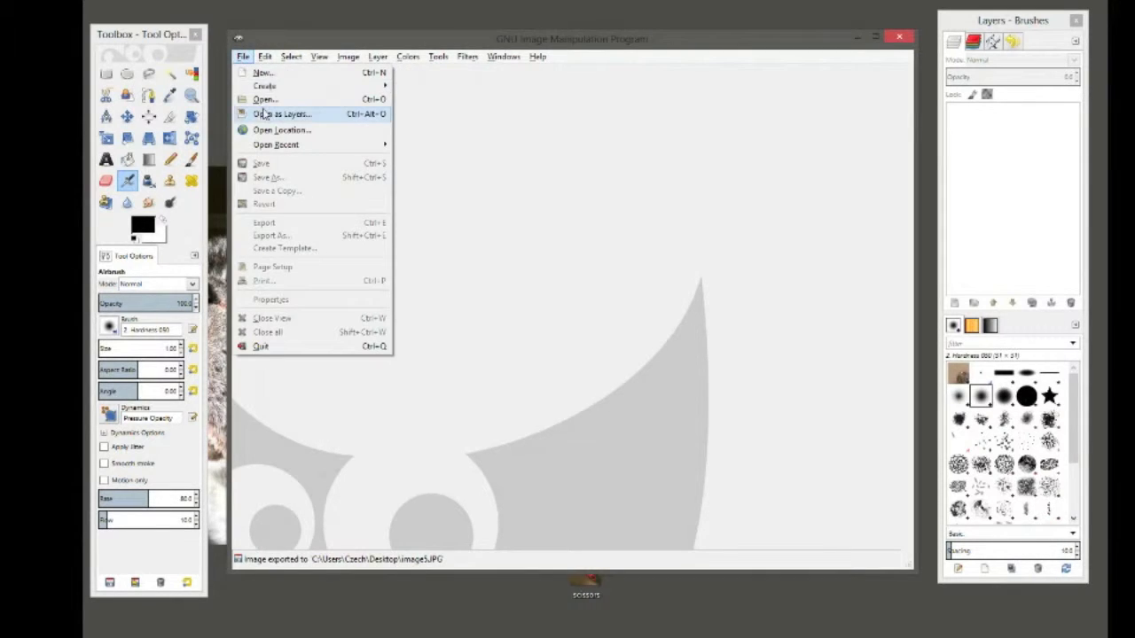
click(264, 99)
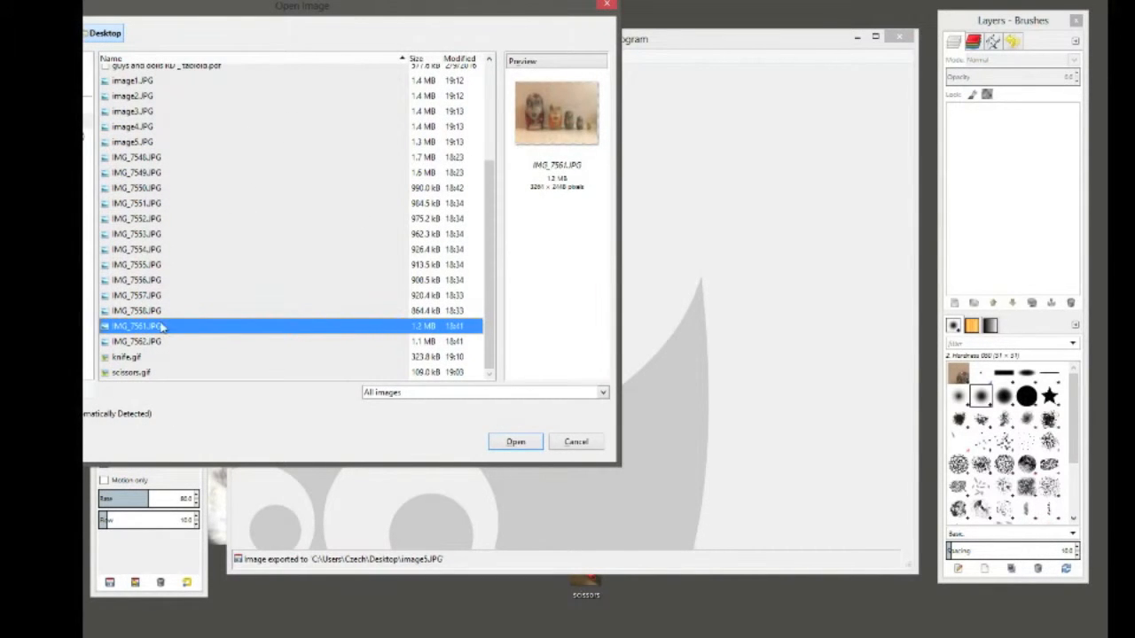
click(132, 85)
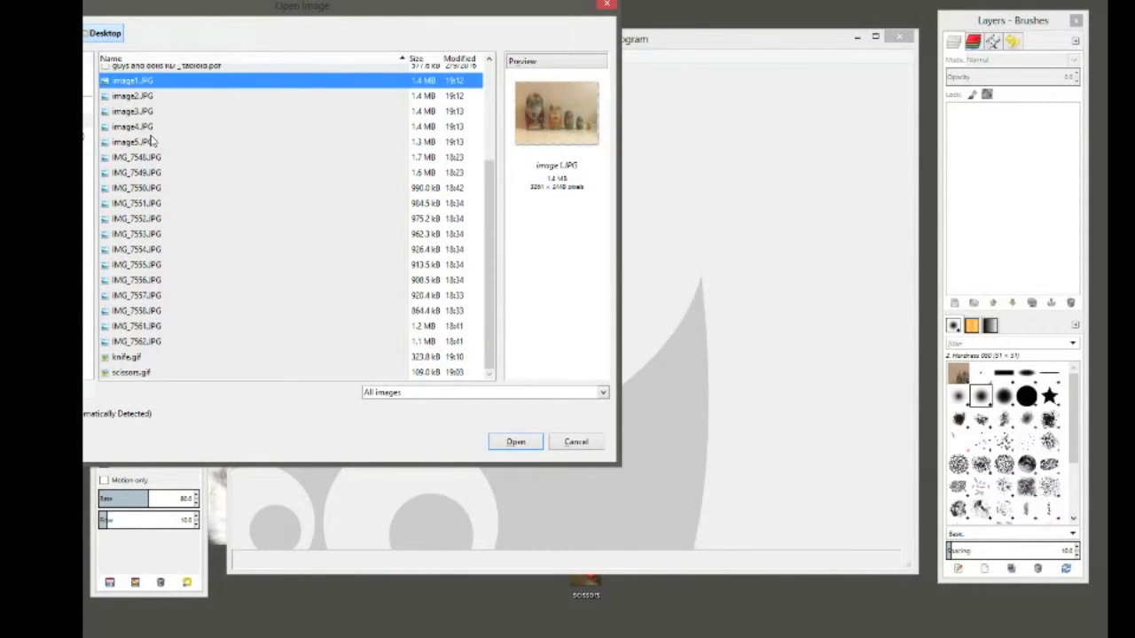
click(516, 442)
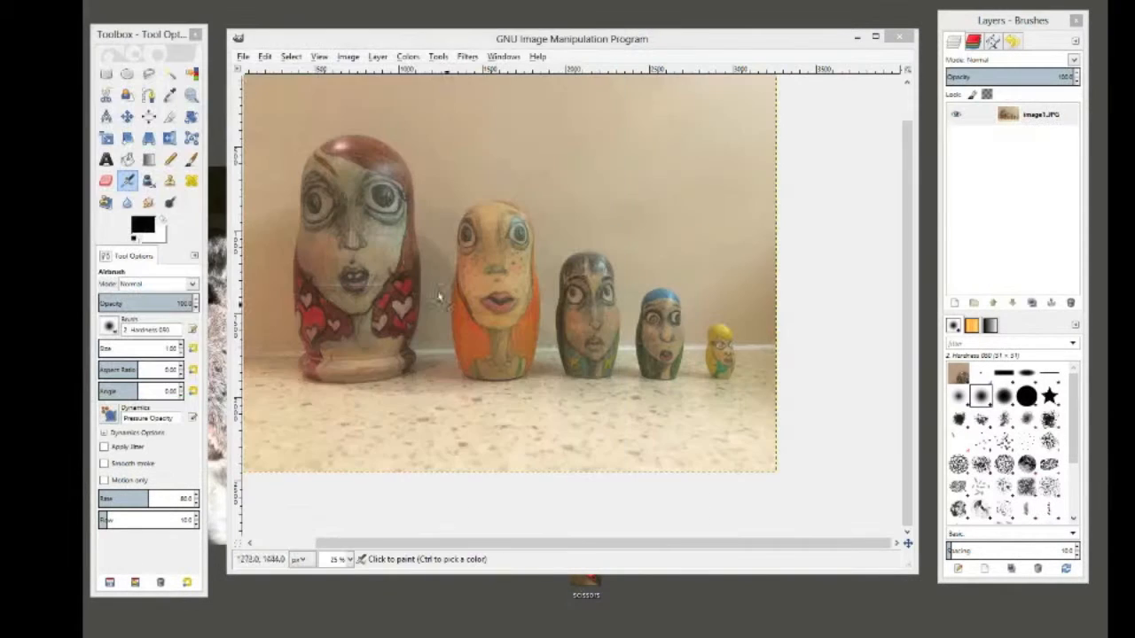
Add image2.JPG and image3.JPG from the Desktop as new layers above image1.JPG
click(243, 57)
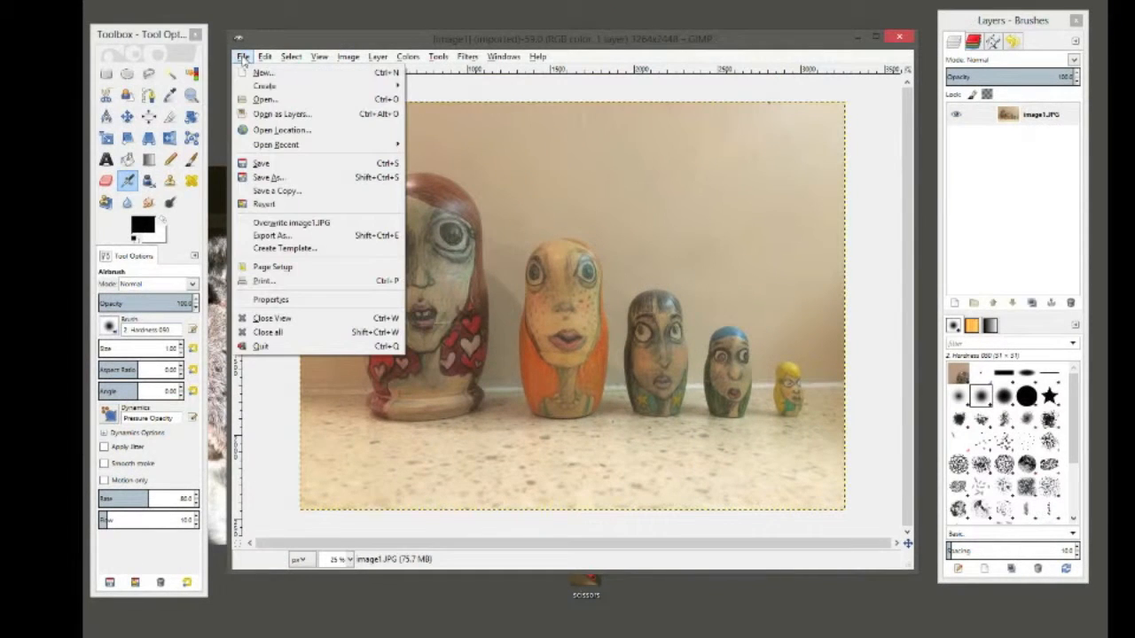
click(279, 115)
click(199, 237)
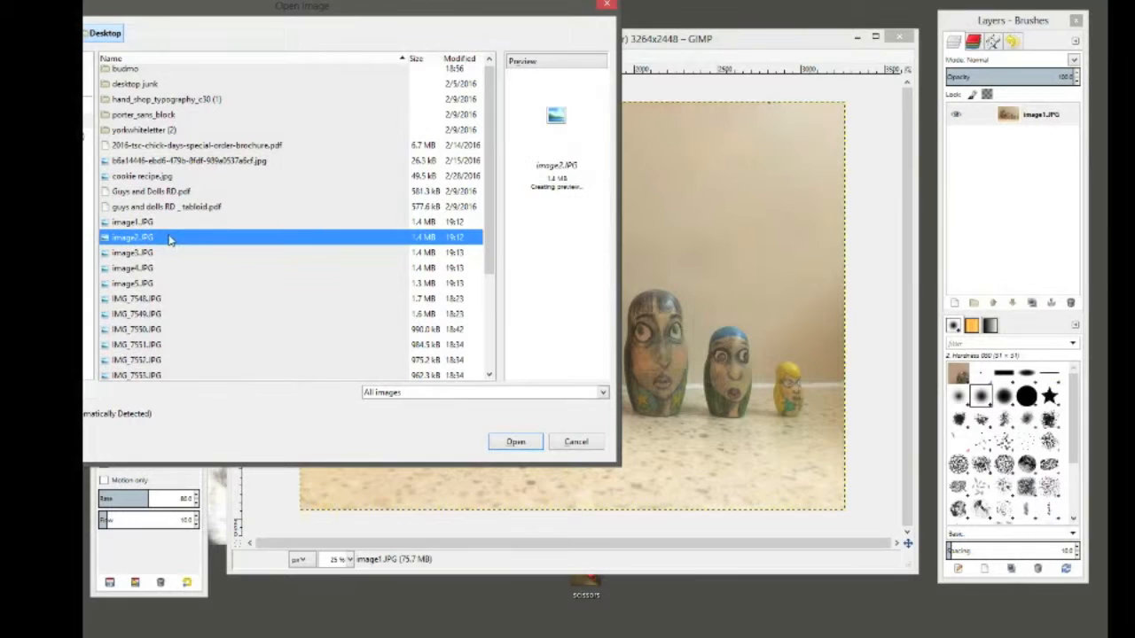
click(516, 441)
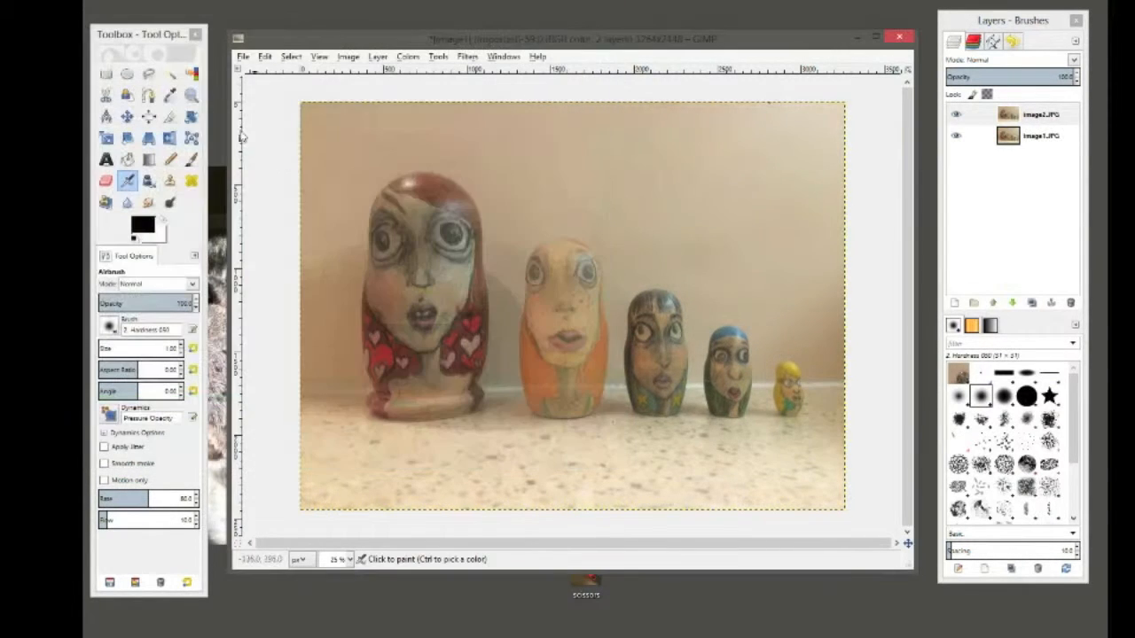
click(243, 56)
click(282, 115)
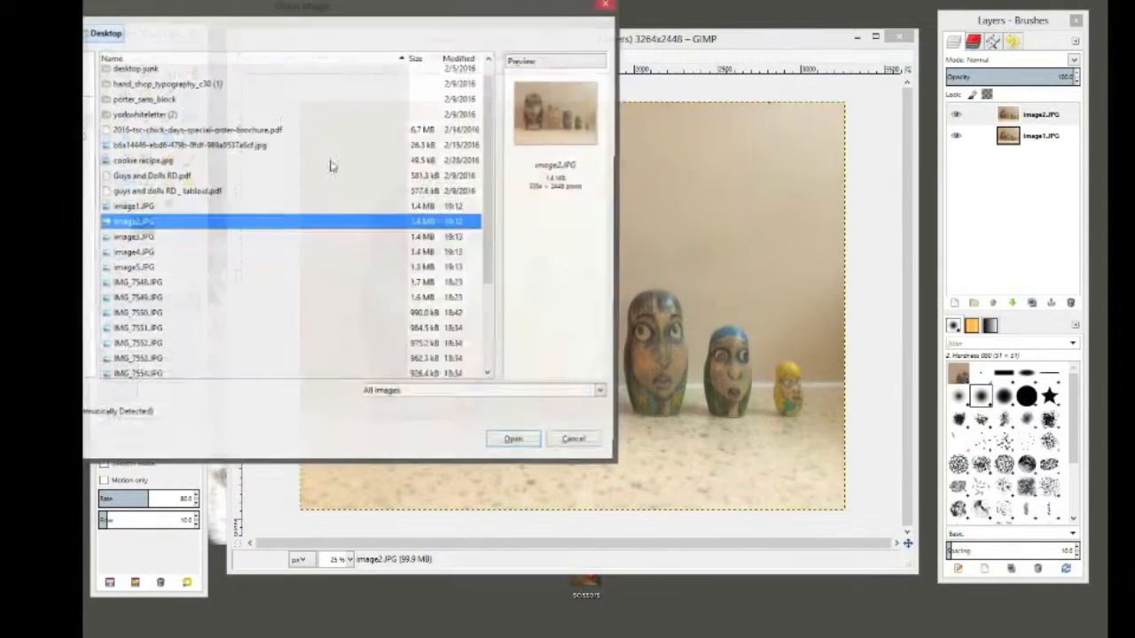
click(177, 237)
click(515, 442)
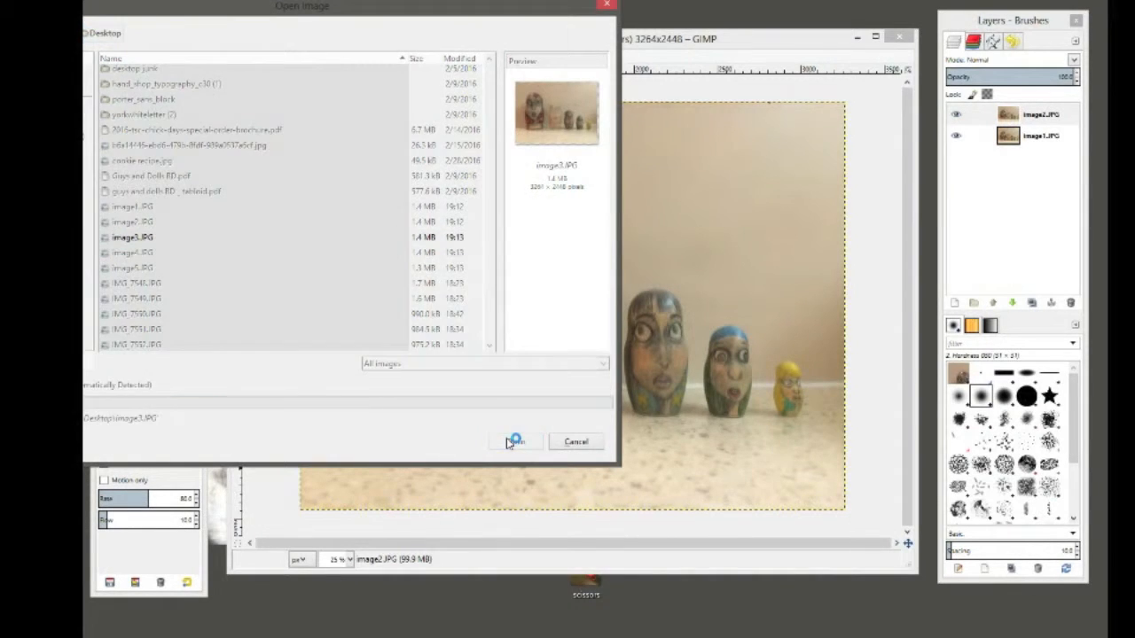
Add image4.JPG and image5.JPG from the Desktop as new layers on top of the stack
click(243, 57)
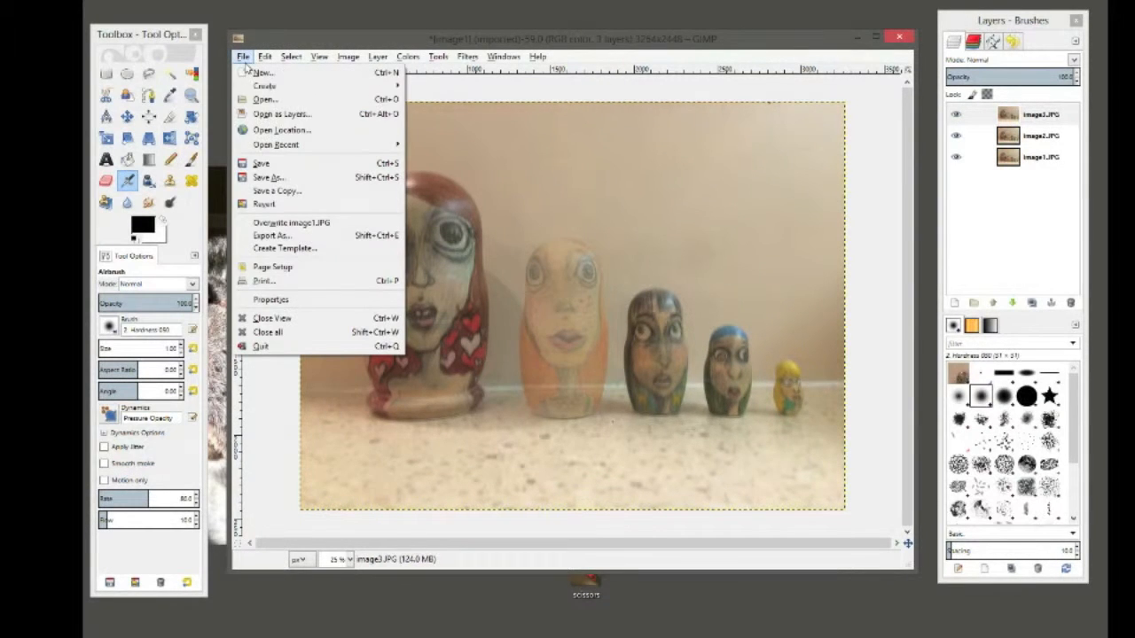
click(282, 113)
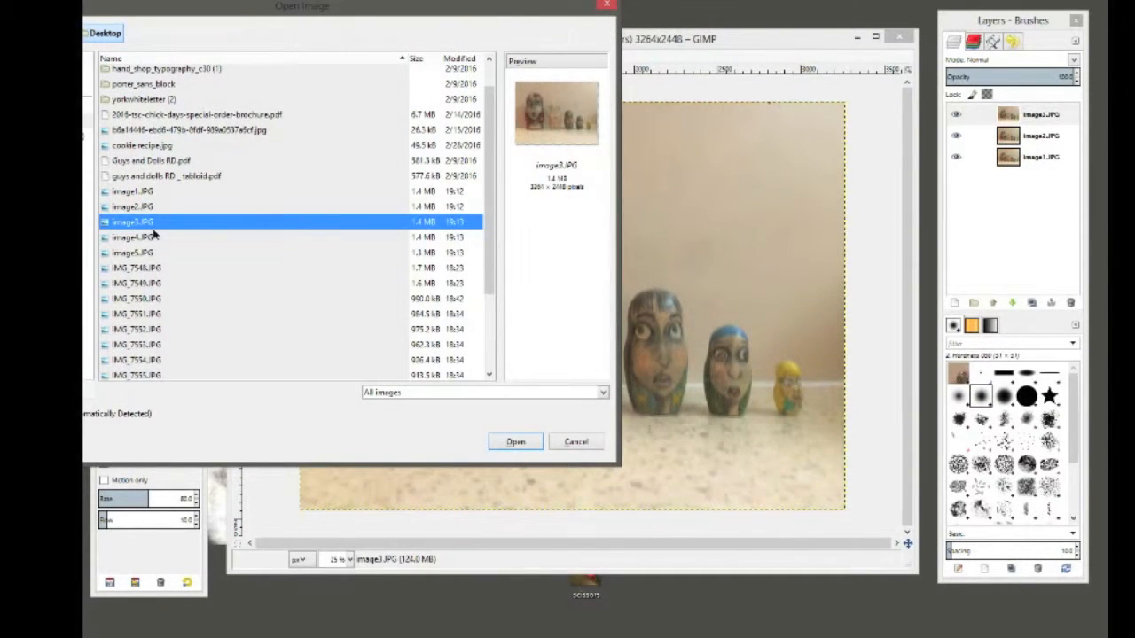
click(153, 236)
click(516, 442)
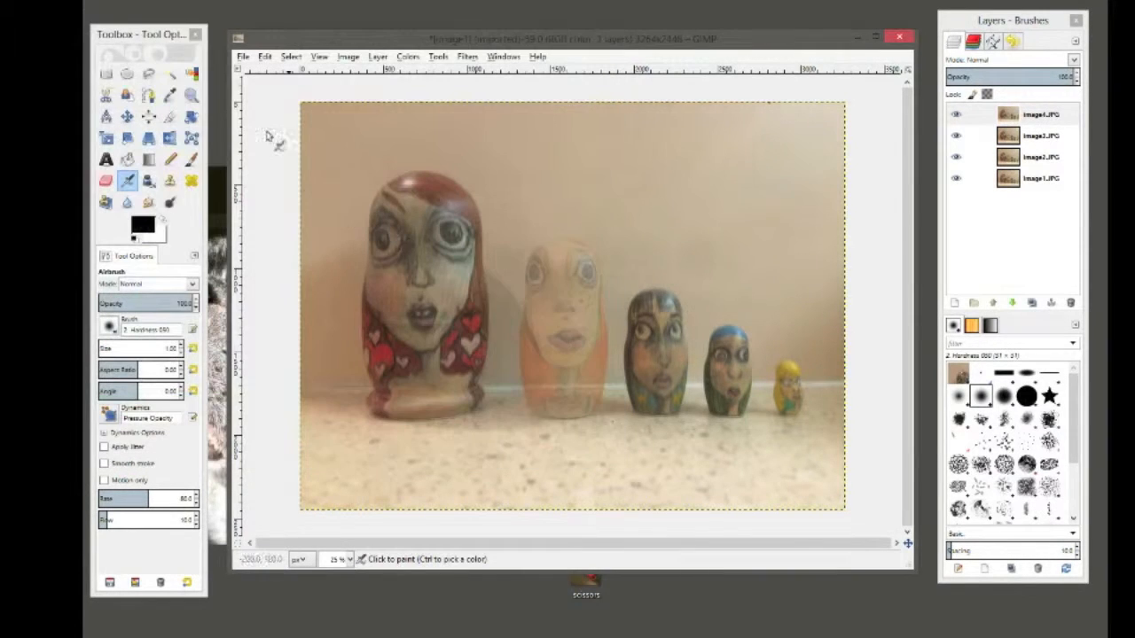
click(243, 56)
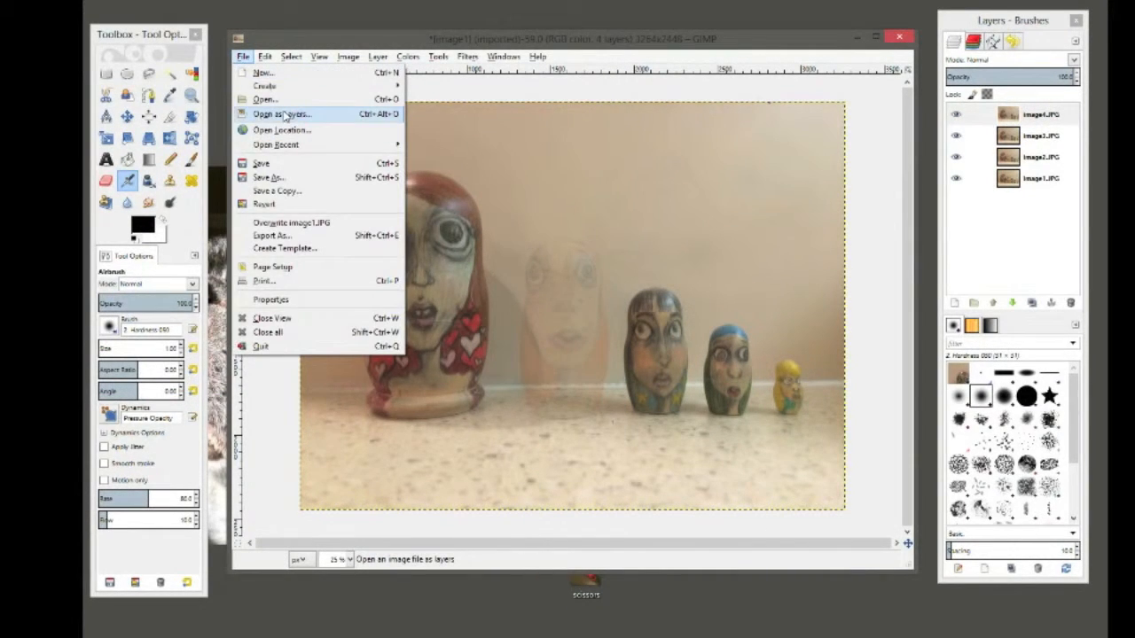
click(282, 114)
click(145, 238)
click(530, 441)
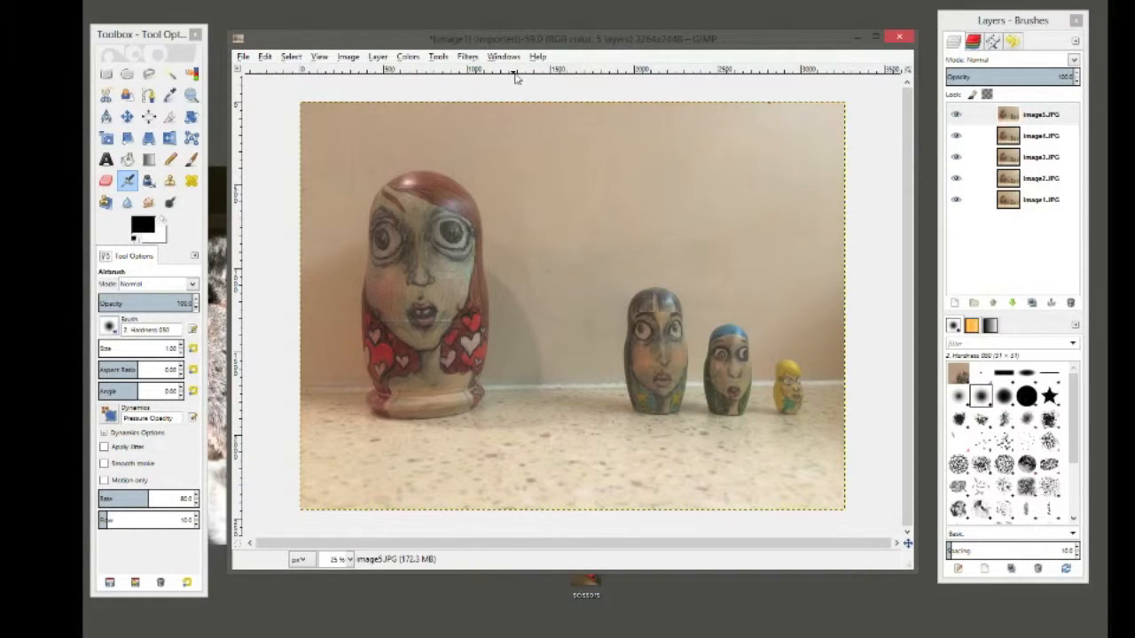
Open the animation playback preview for the full-size dolls image
click(470, 58)
mouse_move(519, 303)
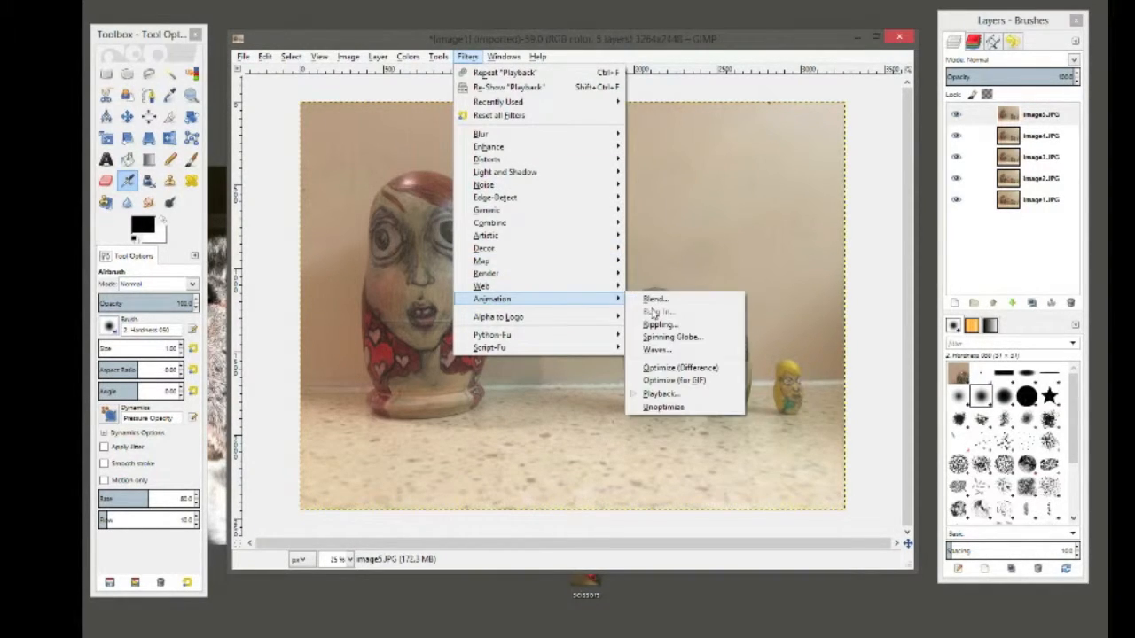
click(707, 395)
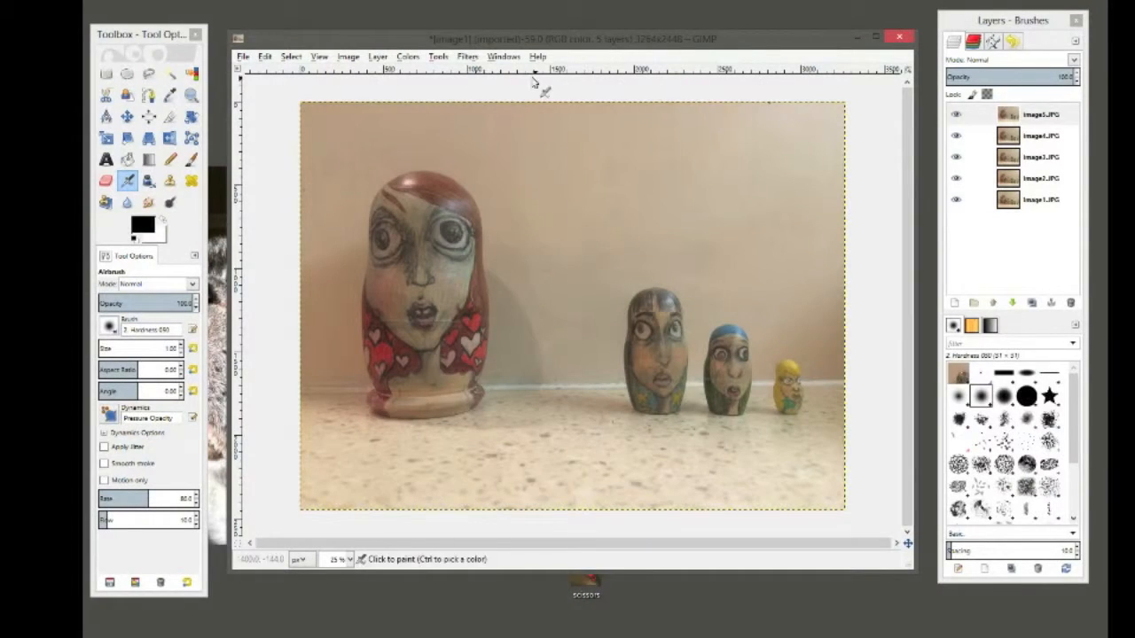
Scale the dolls image to a width of 5 inches, keeping its proportions
click(346, 57)
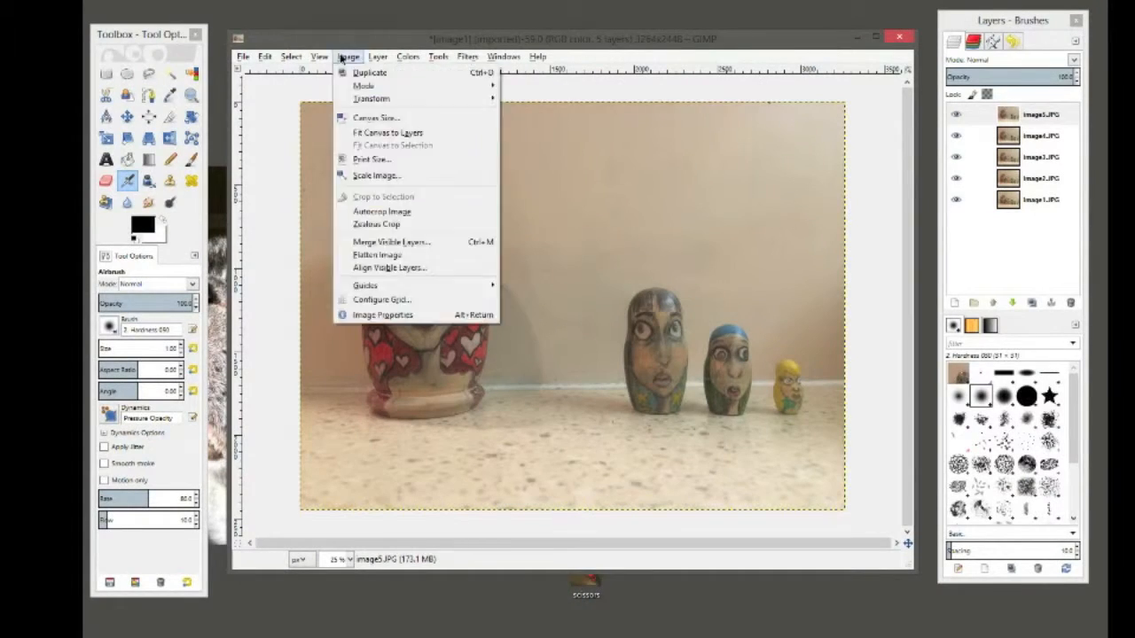
click(394, 176)
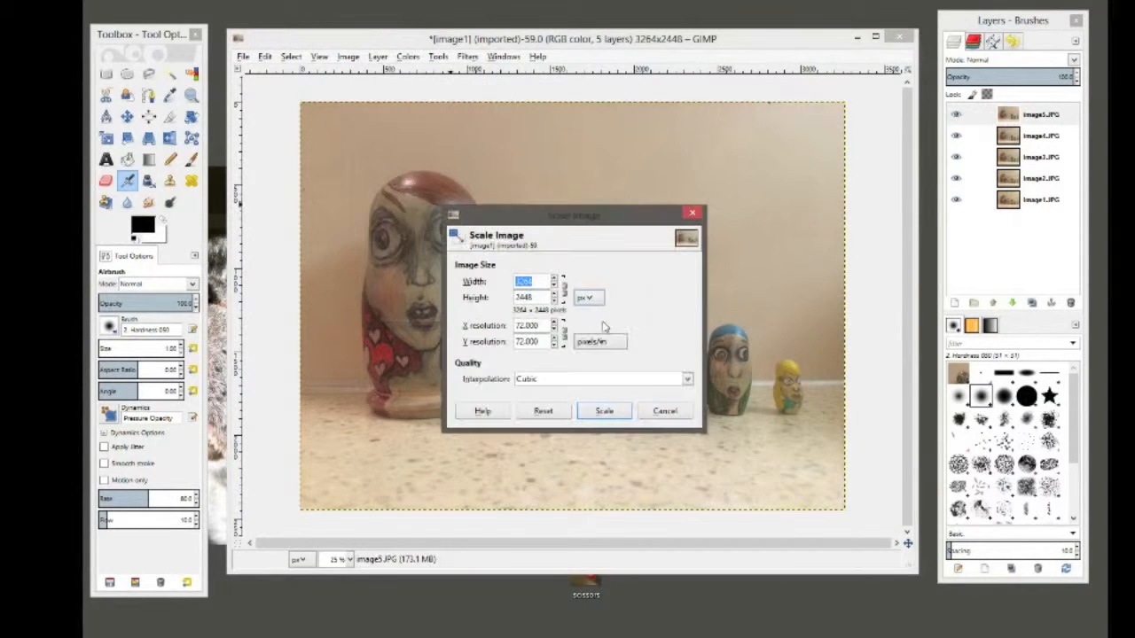
click(588, 298)
click(588, 298)
click(599, 333)
text(5)
key(Tab)
click(604, 410)
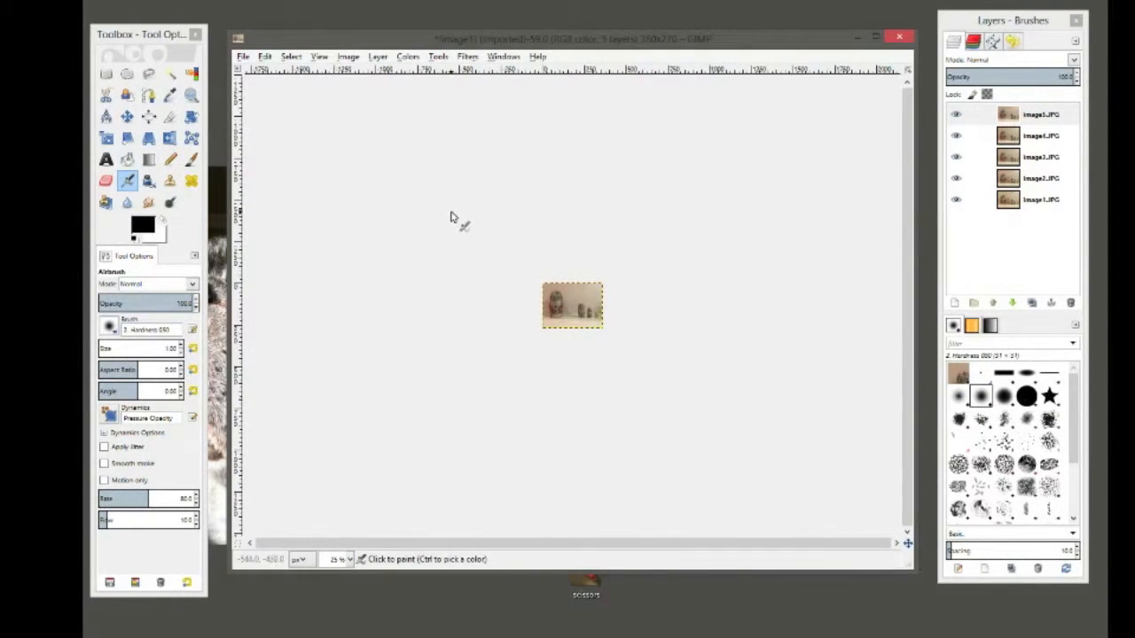
Play the scaled fading-doll frames in the animation playback preview
click(351, 560)
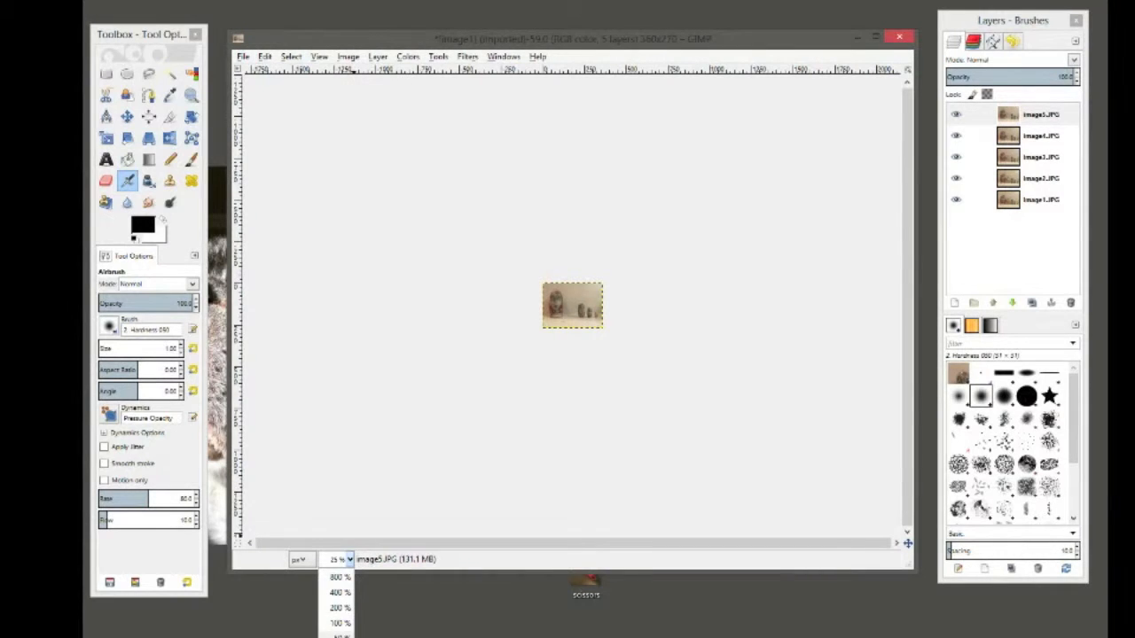
click(339, 607)
click(467, 57)
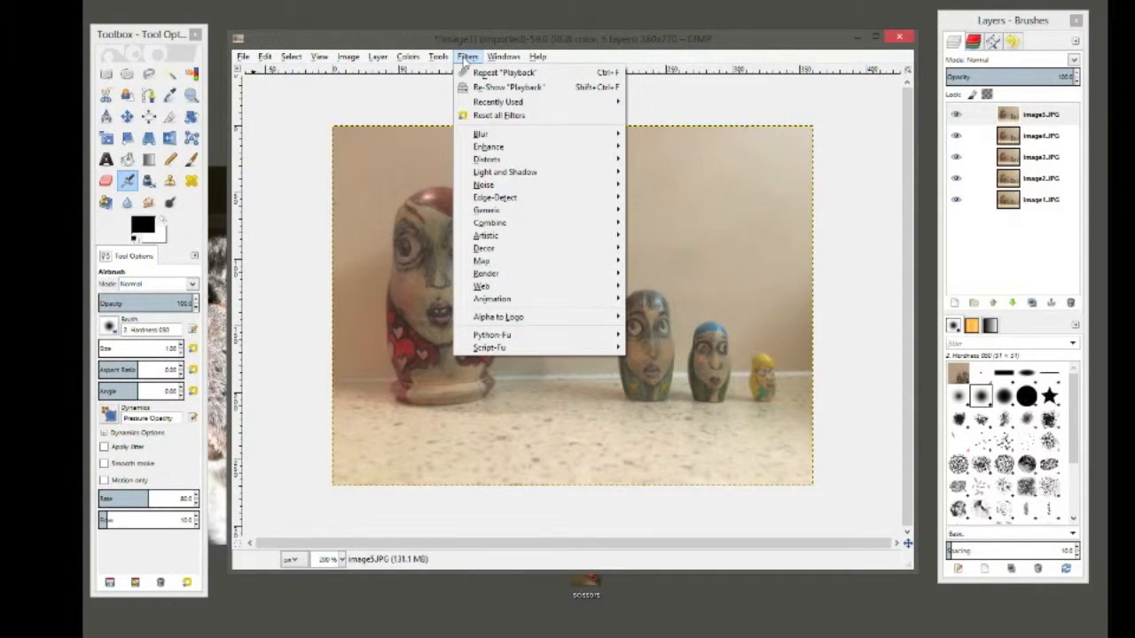
mouse_move(536, 300)
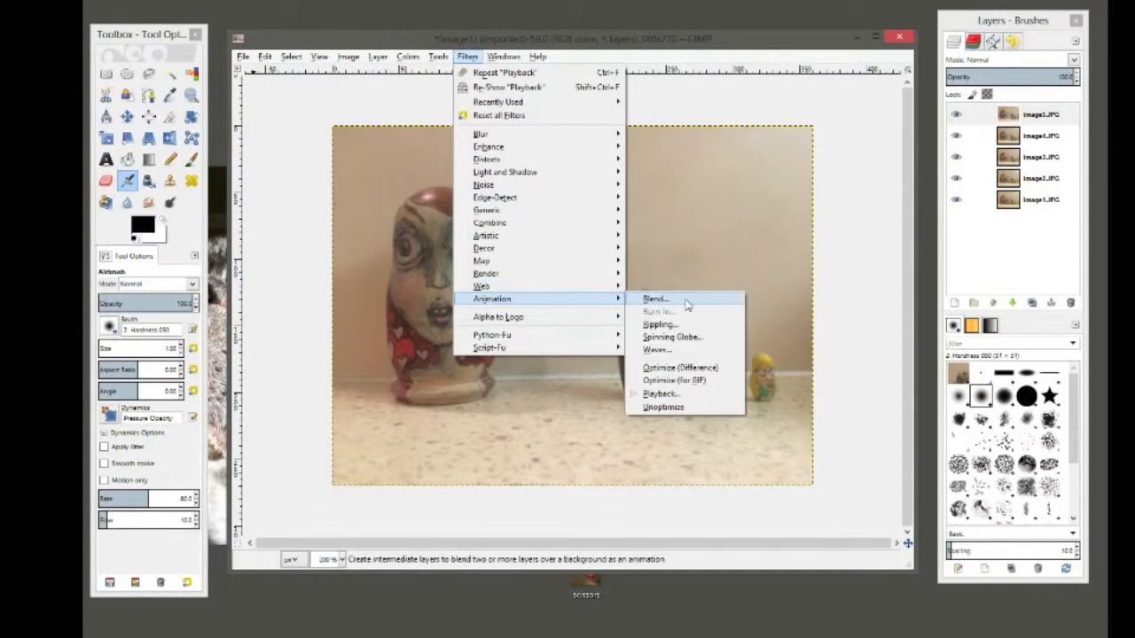
click(689, 400)
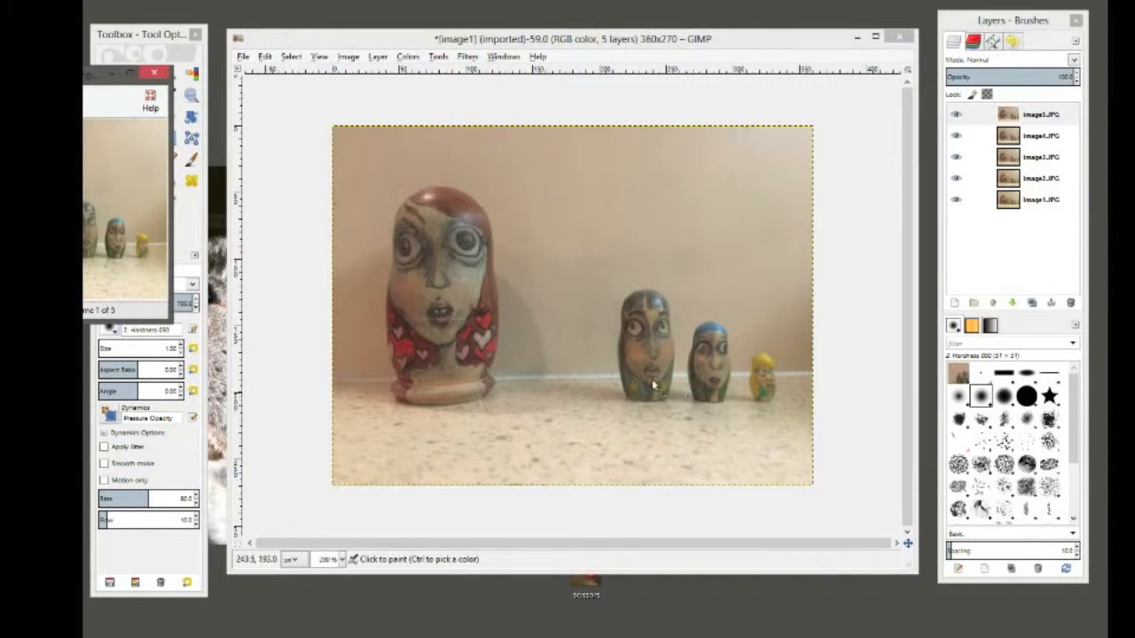
drag(108, 74, 512, 131)
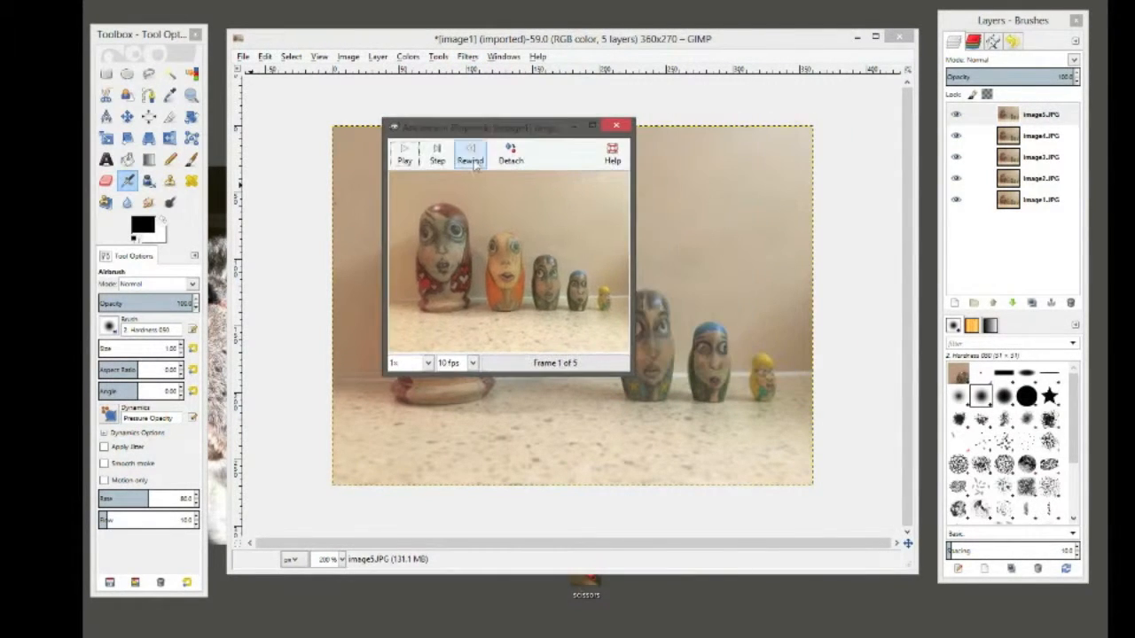
click(405, 156)
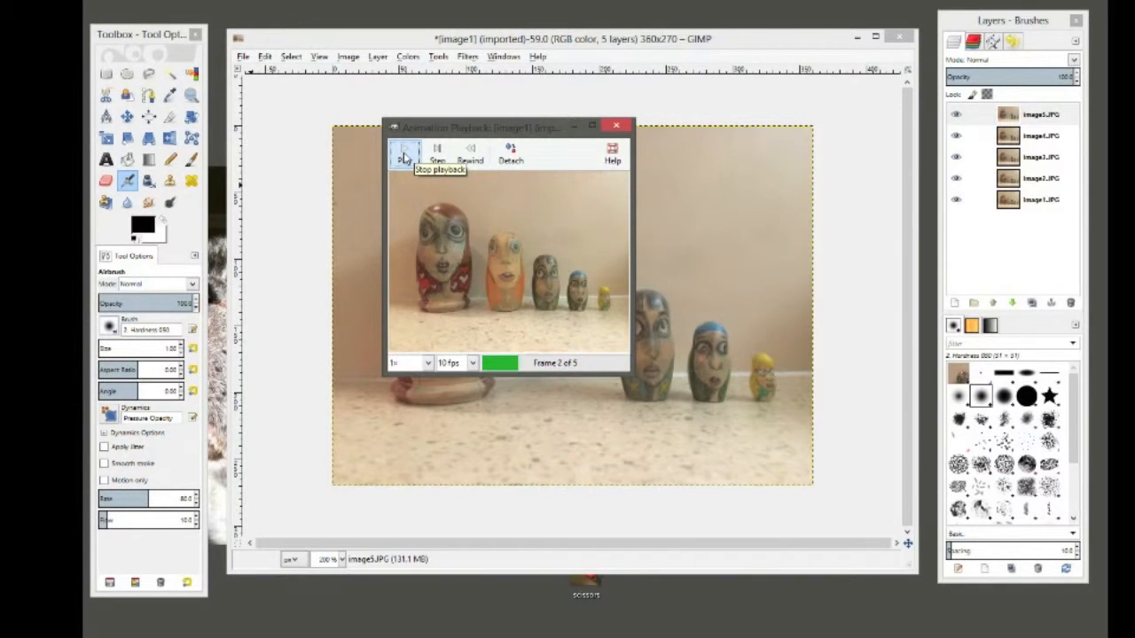
Preview the doll animation at 0.25x and 0.5x speed and close the playback preview
click(474, 364)
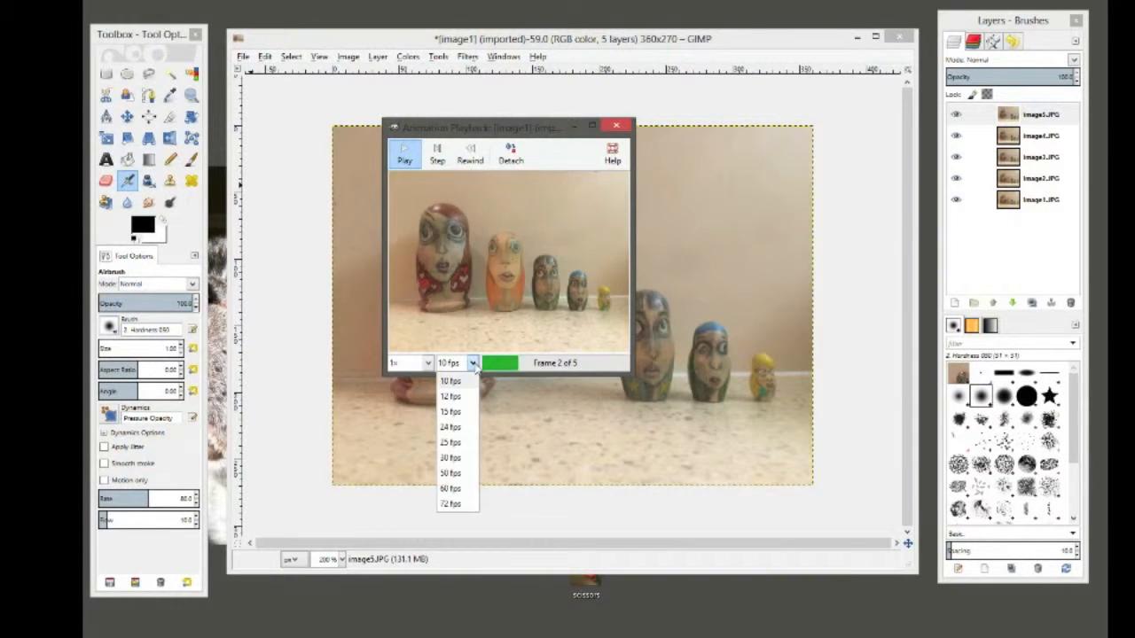
click(427, 362)
click(404, 458)
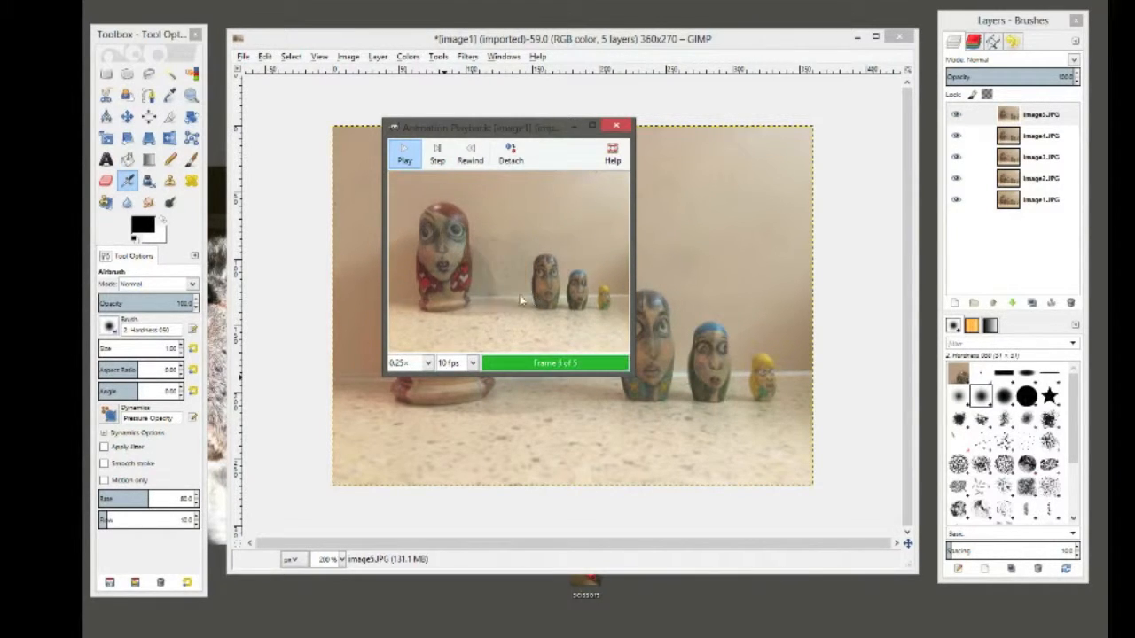
click(427, 363)
click(425, 442)
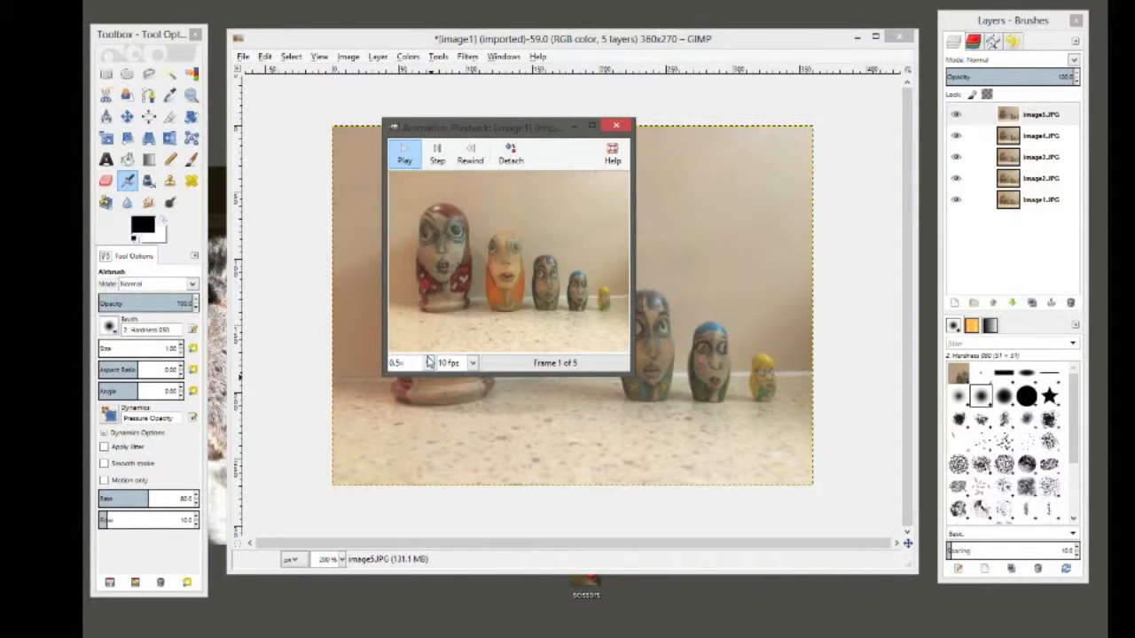
click(623, 126)
click(245, 56)
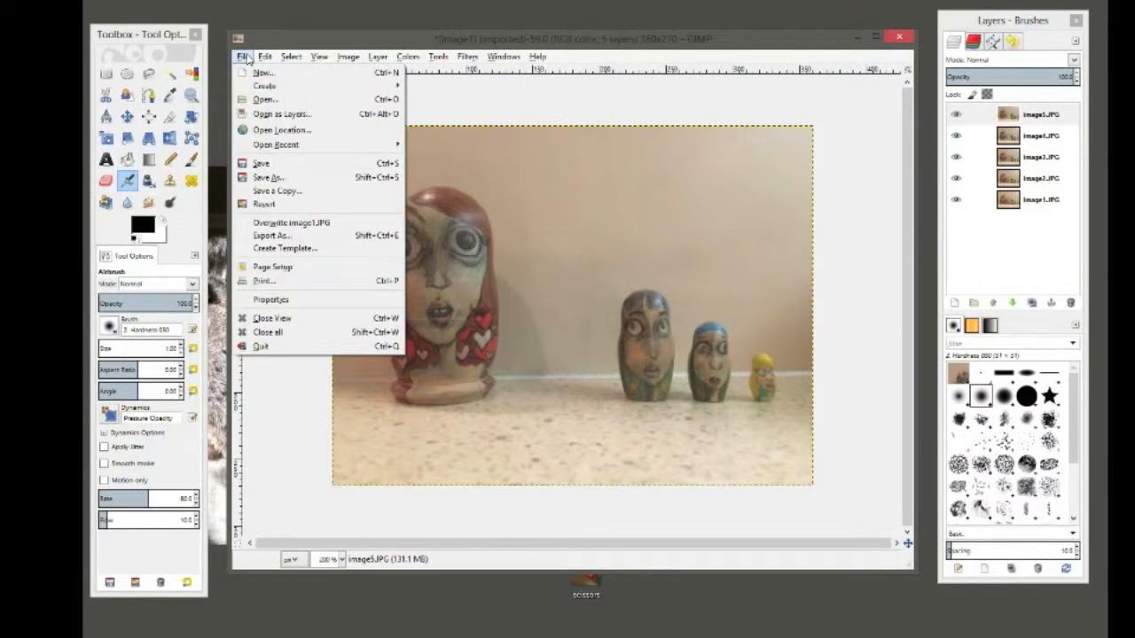
click(624, 252)
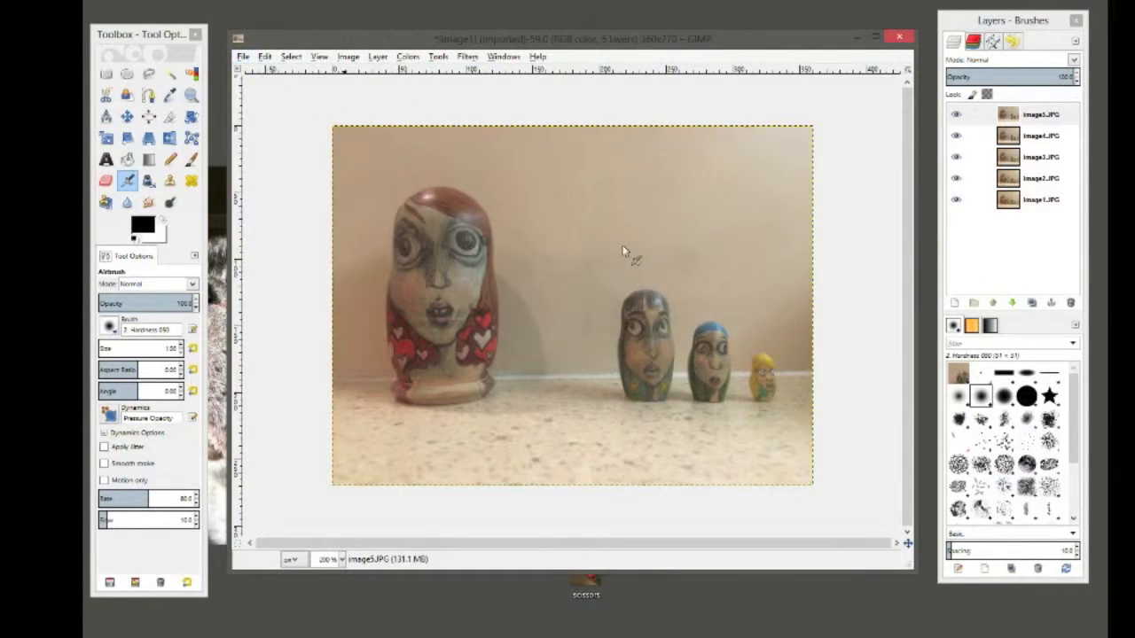